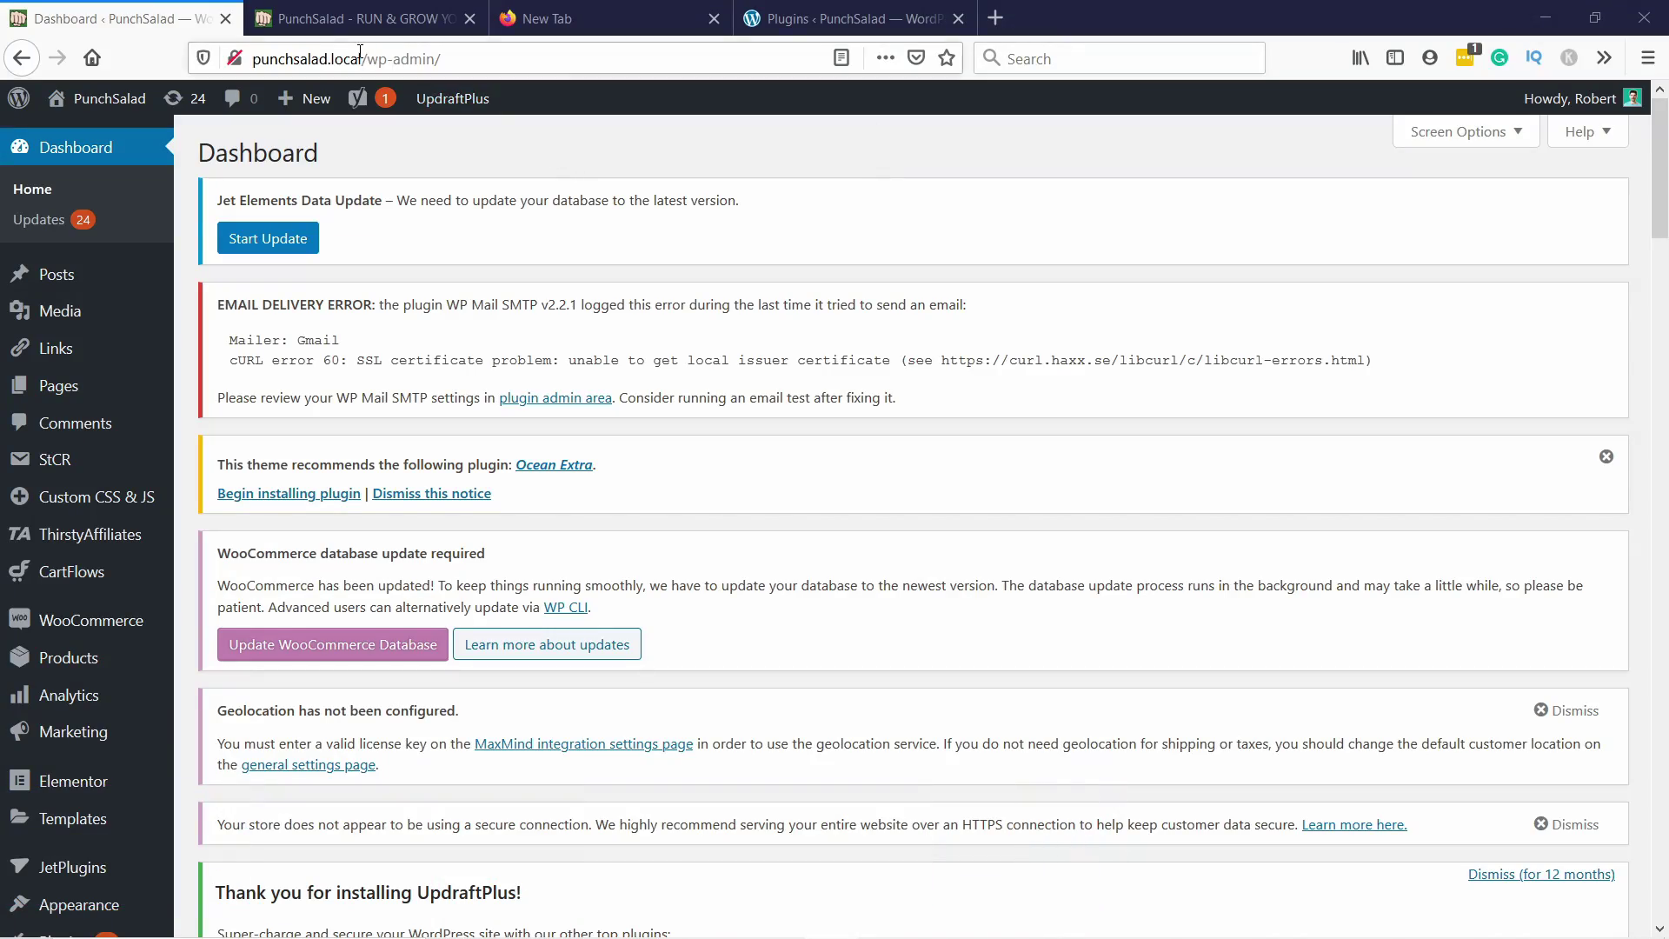
Step: Check the local site's domain in the browser address bar
{"action": "left_click_drag", "start_coordinate": [365, 58], "coordinate": [252, 59]}
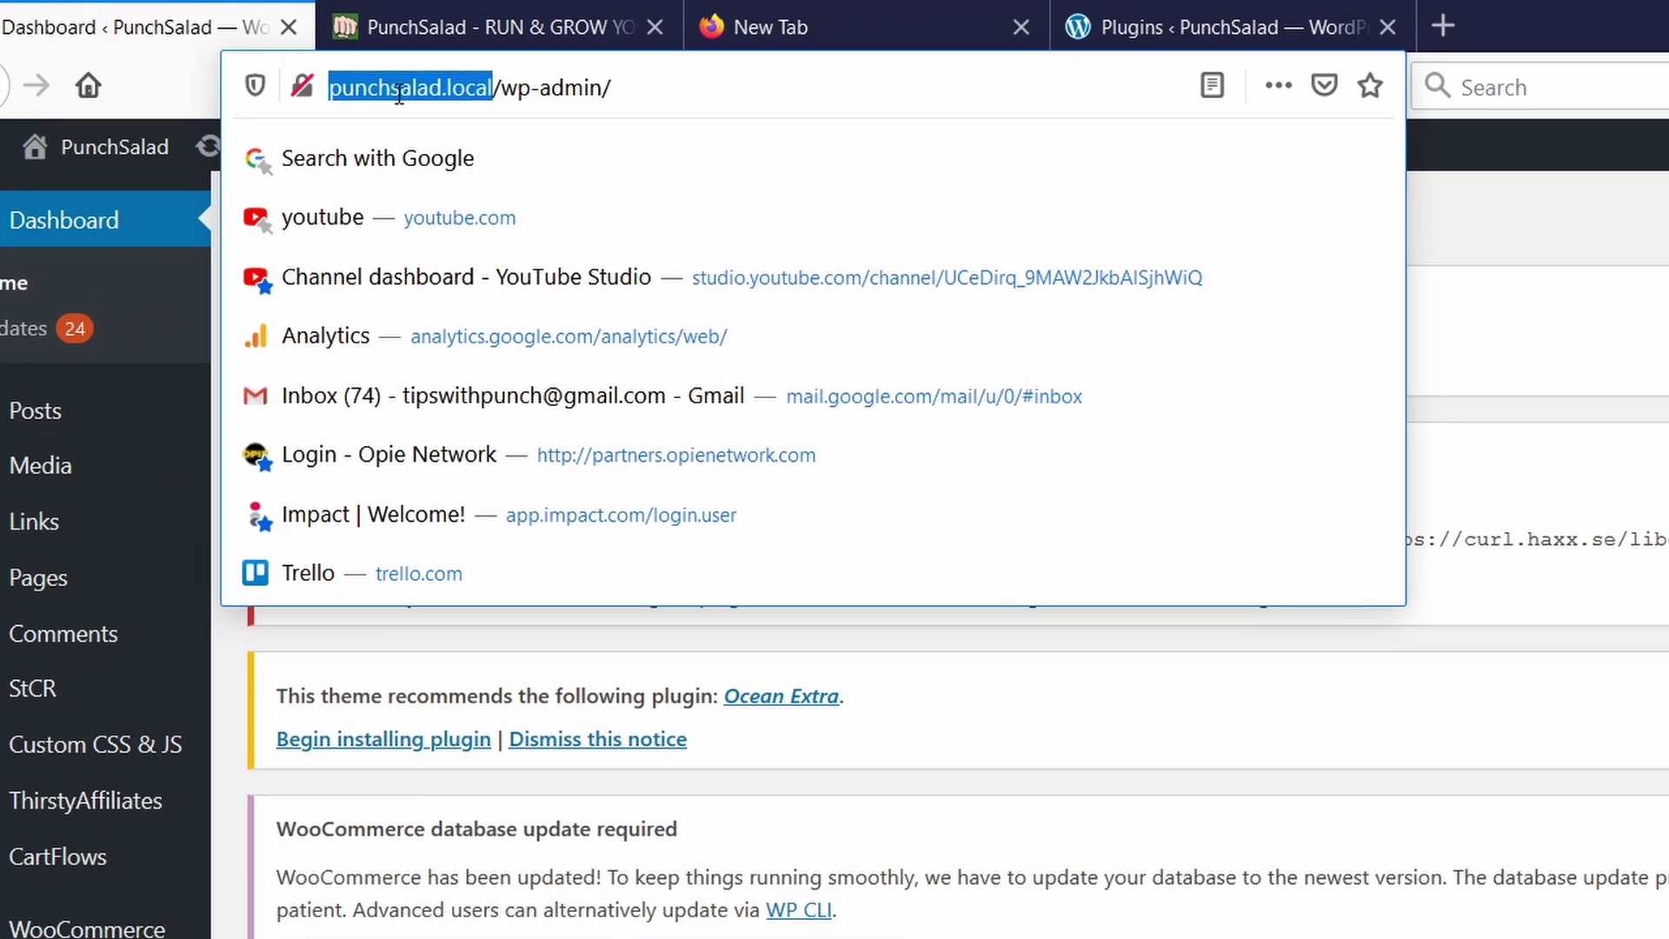
{"action": "left_click", "coordinate": [330, 60]}
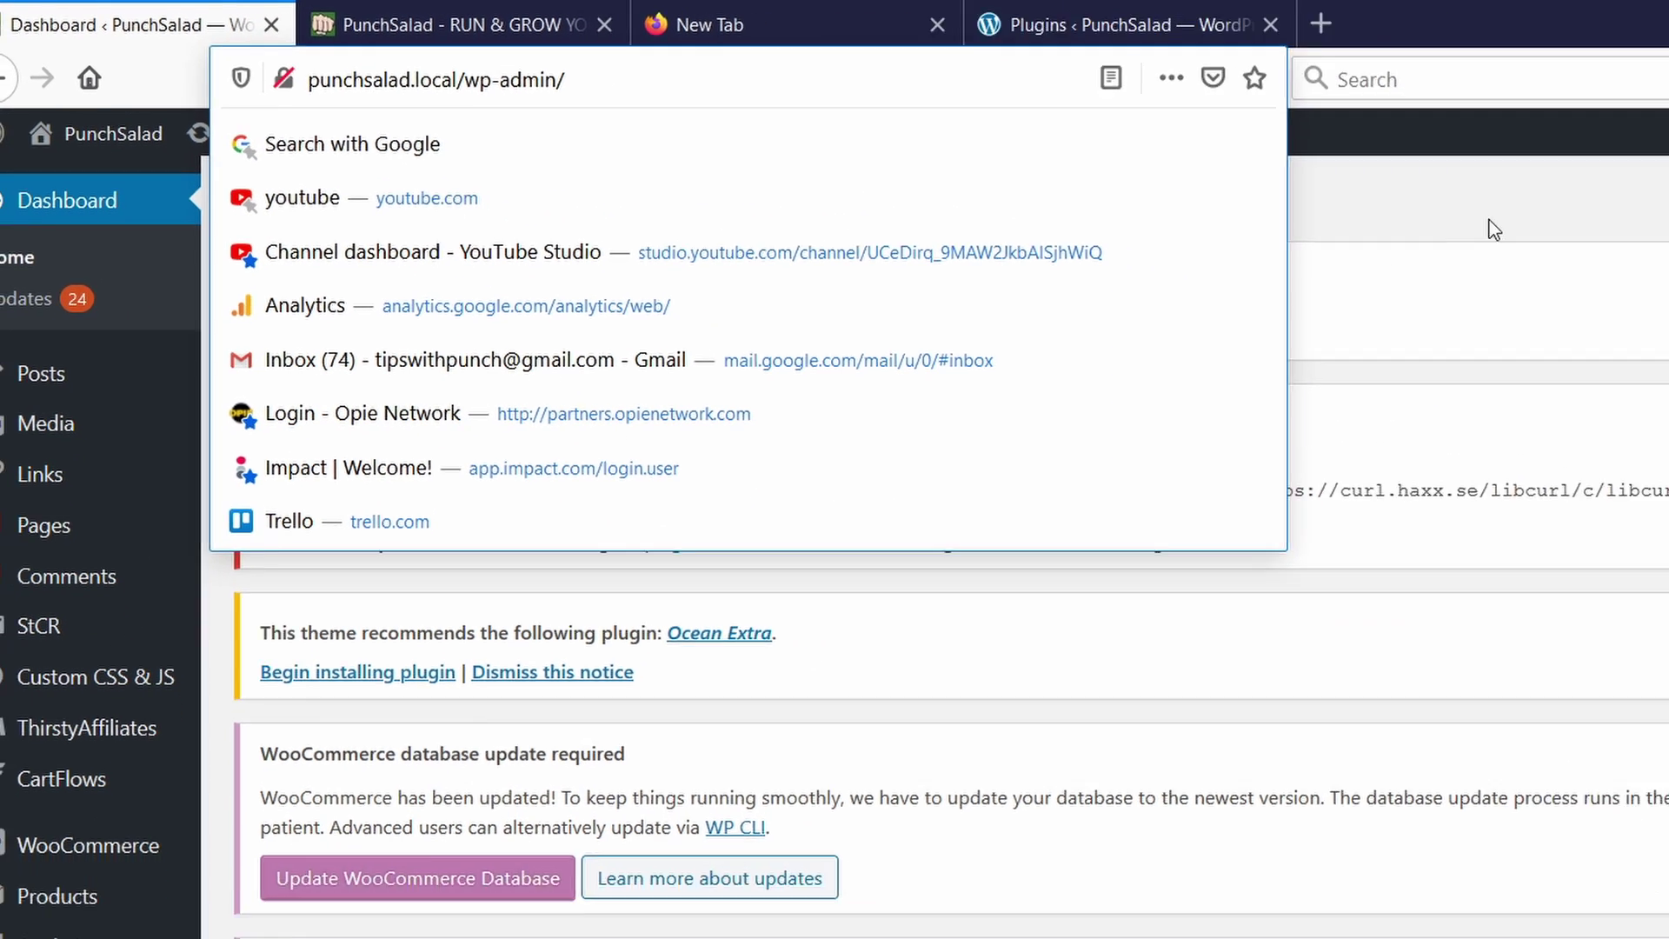
{"action": "key", "text": "Escape"}
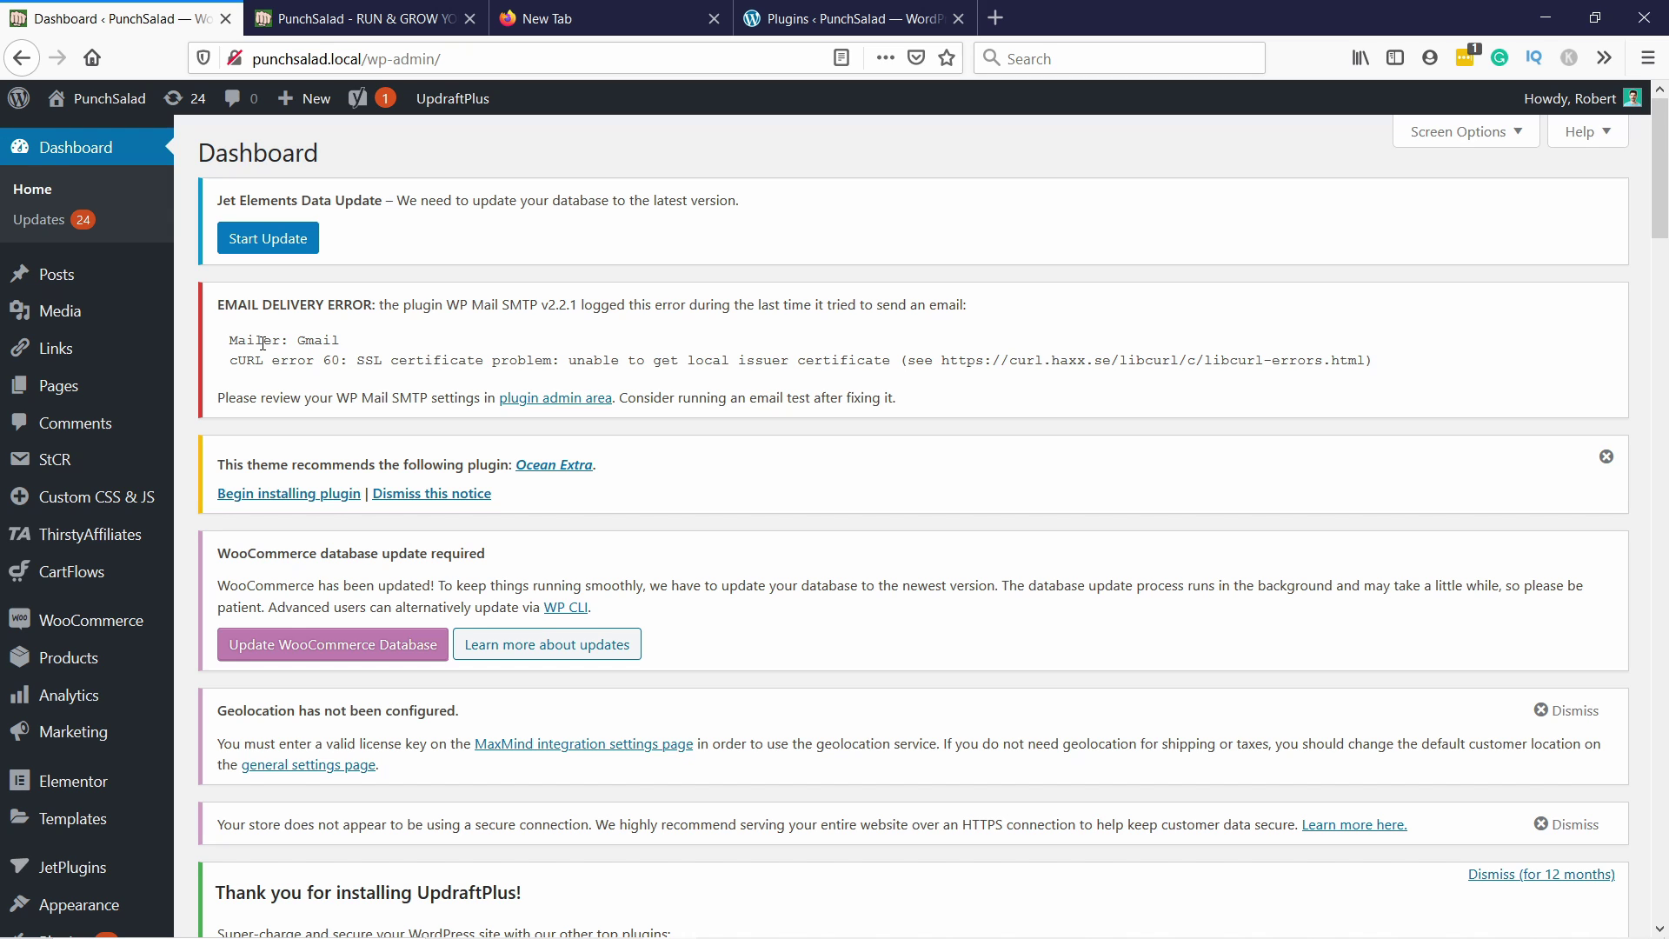
Step: Search Plugins > Add New for 'all-in-one' and install All-in-One WP Migration
{"action": "scroll", "coordinate": [261, 343], "scroll_direction": "down", "scroll_amount": 5}
{"action": "mouse_move", "coordinate": [87, 489]}
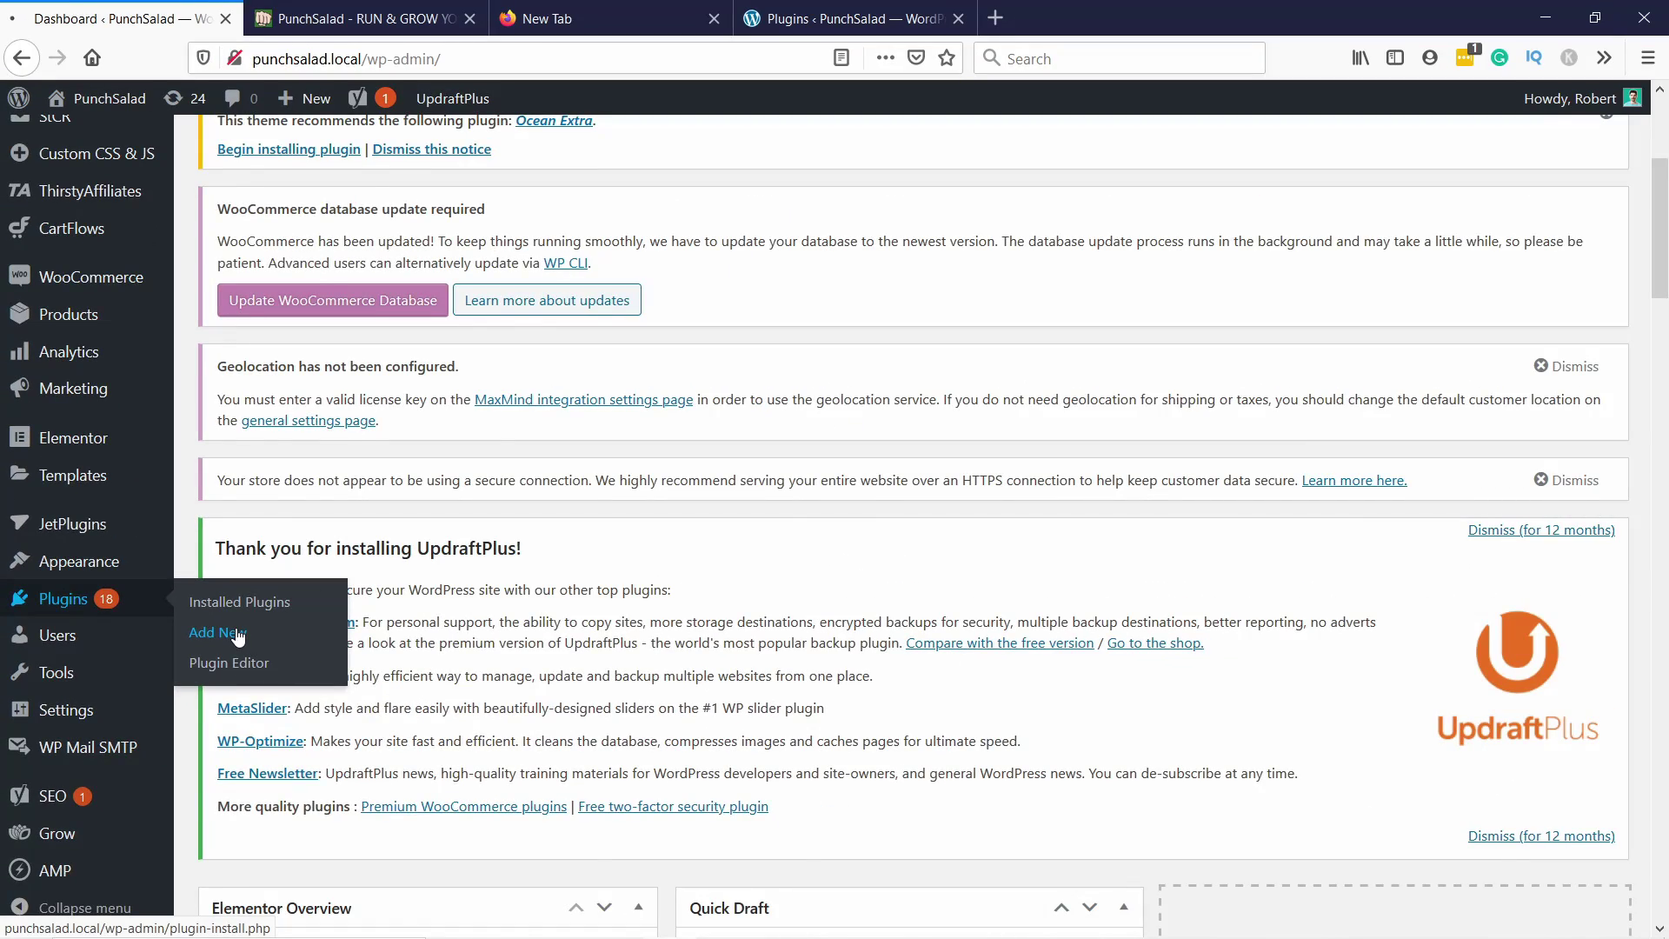
{"action": "left_click", "coordinate": [237, 639]}
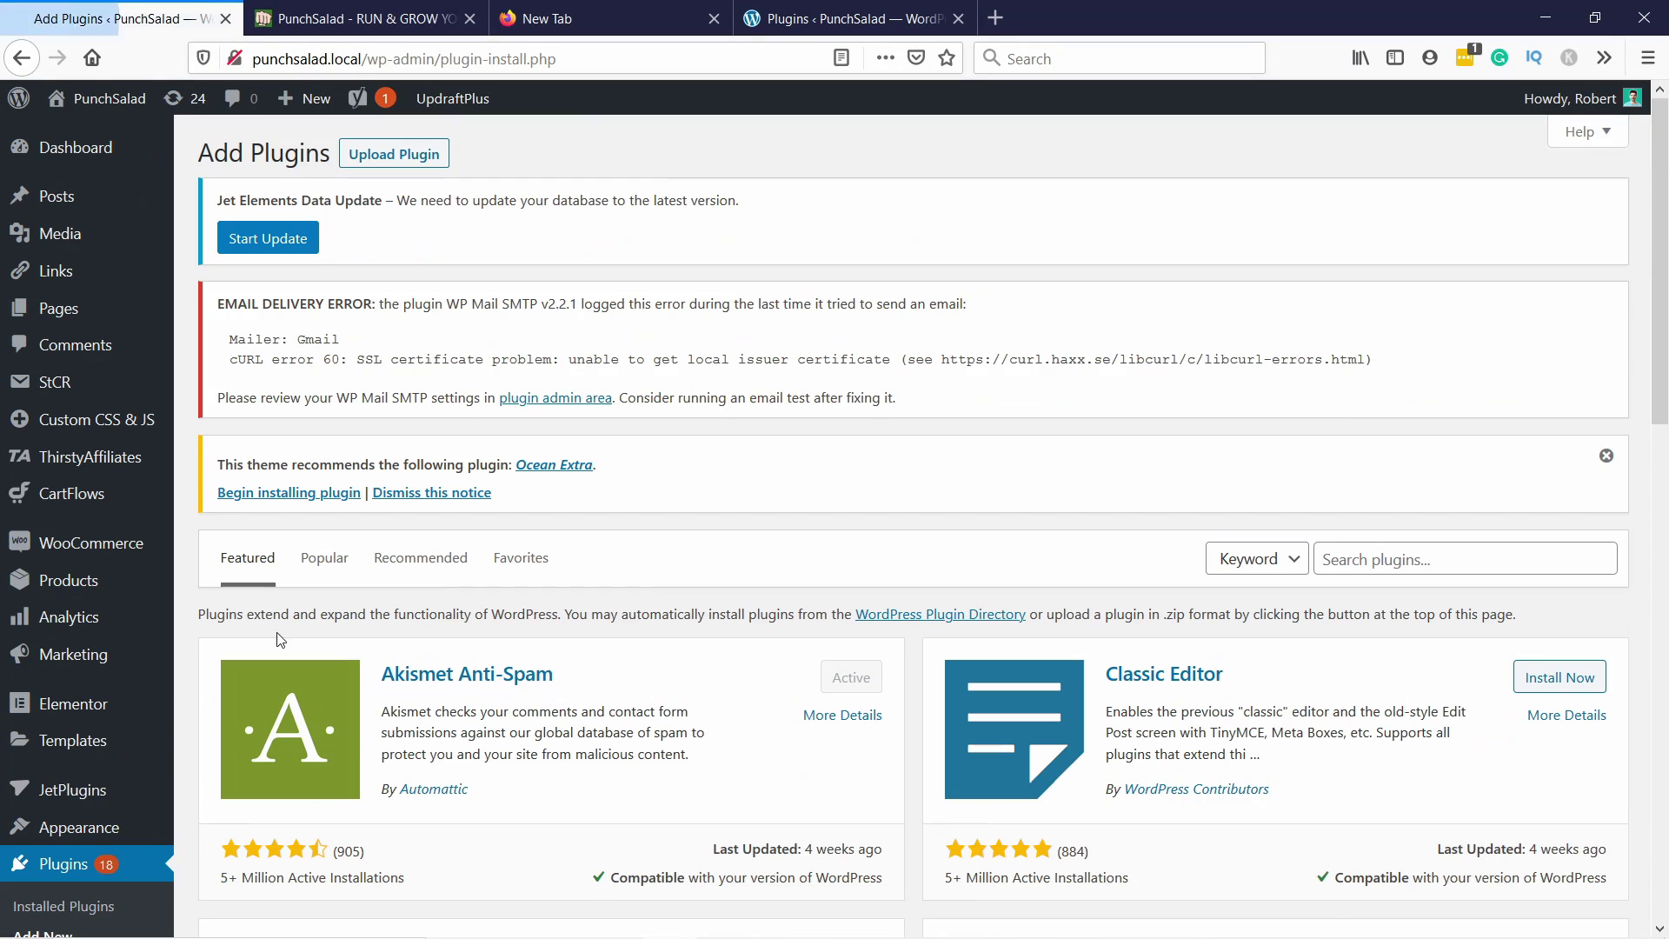
{"action": "scroll", "coordinate": [1347, 436], "scroll_direction": "down", "scroll_amount": 3}
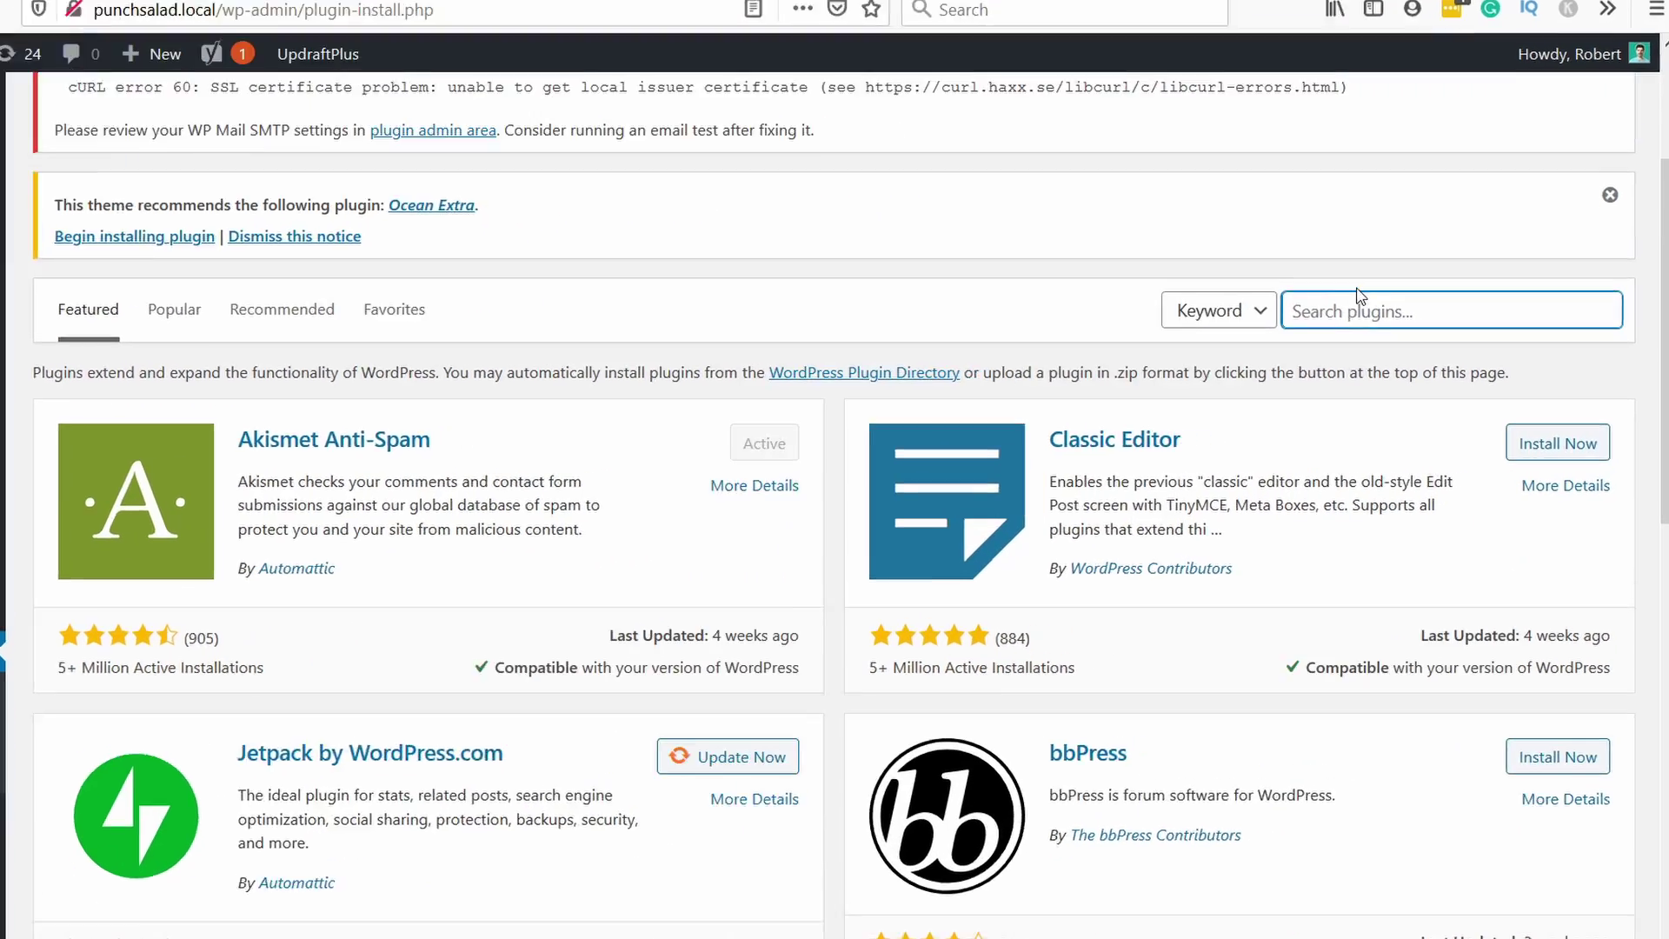
{"action": "type", "text": "all-in"}
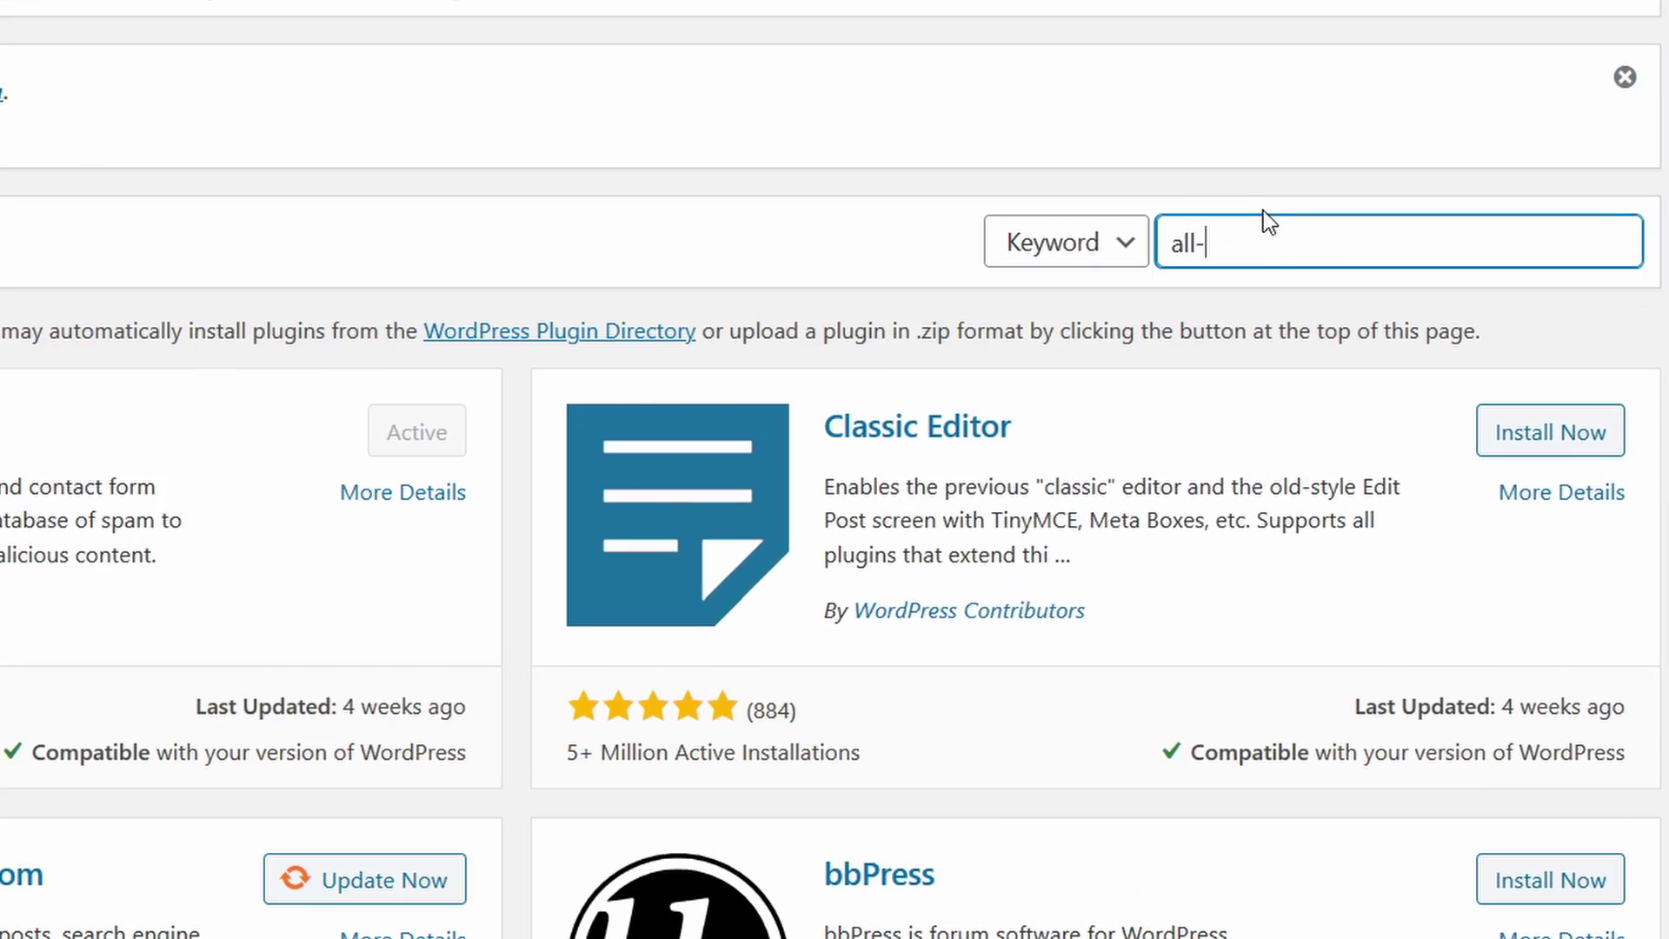
{"action": "type", "text": "-one"}
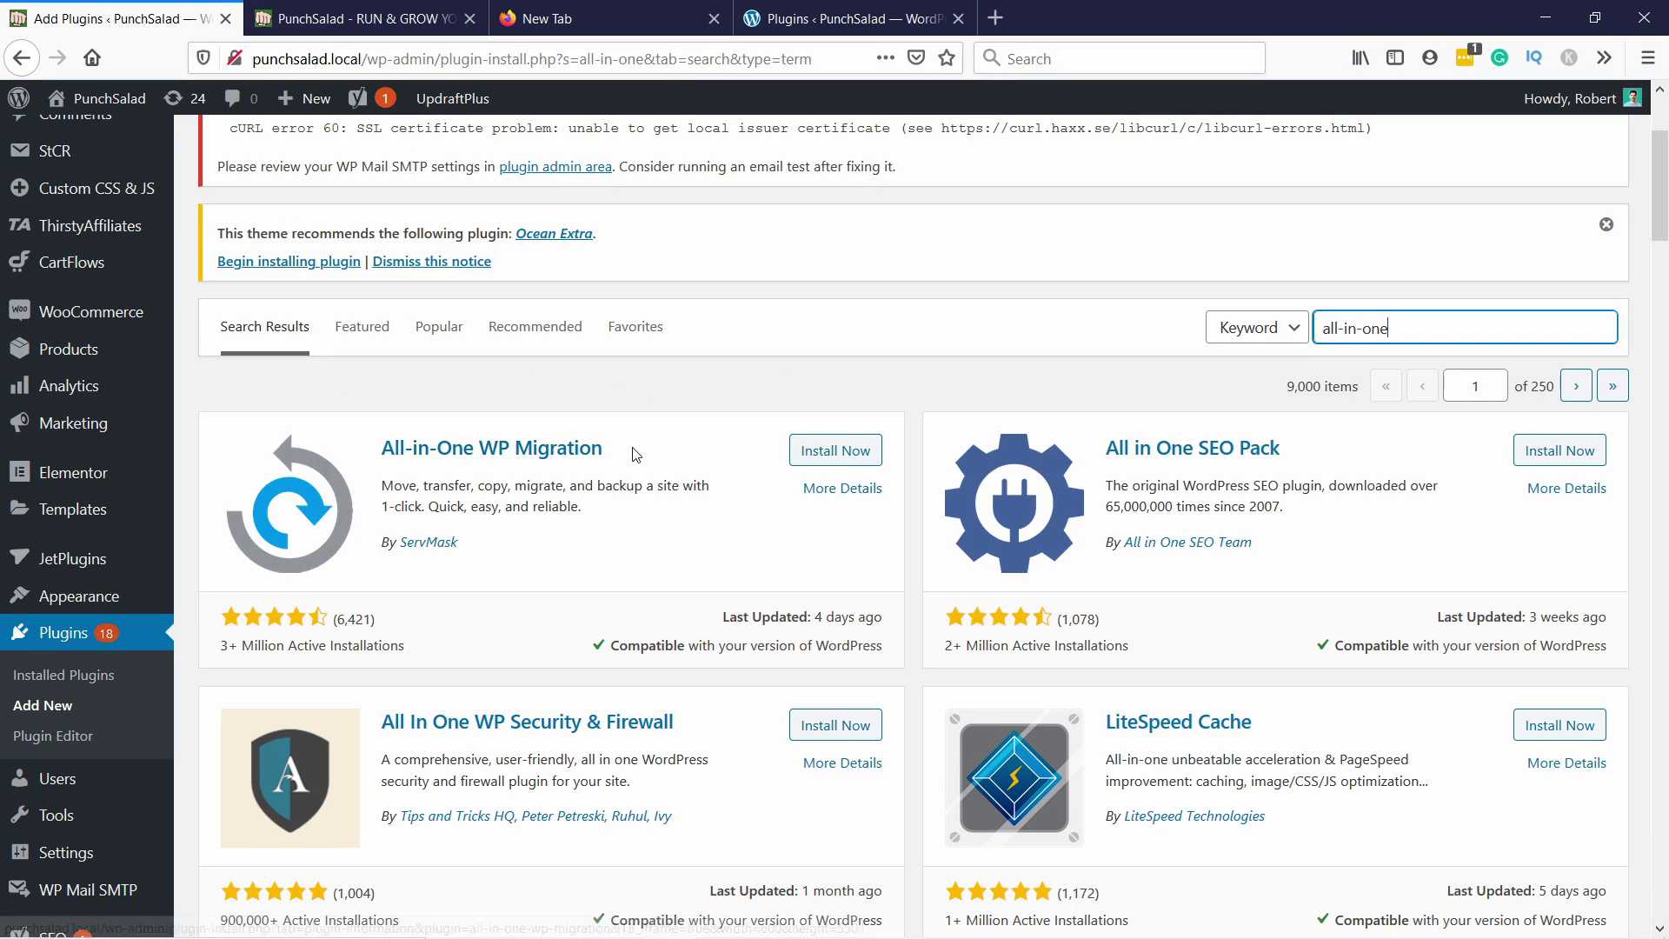
{"action": "left_click", "coordinate": [839, 453]}
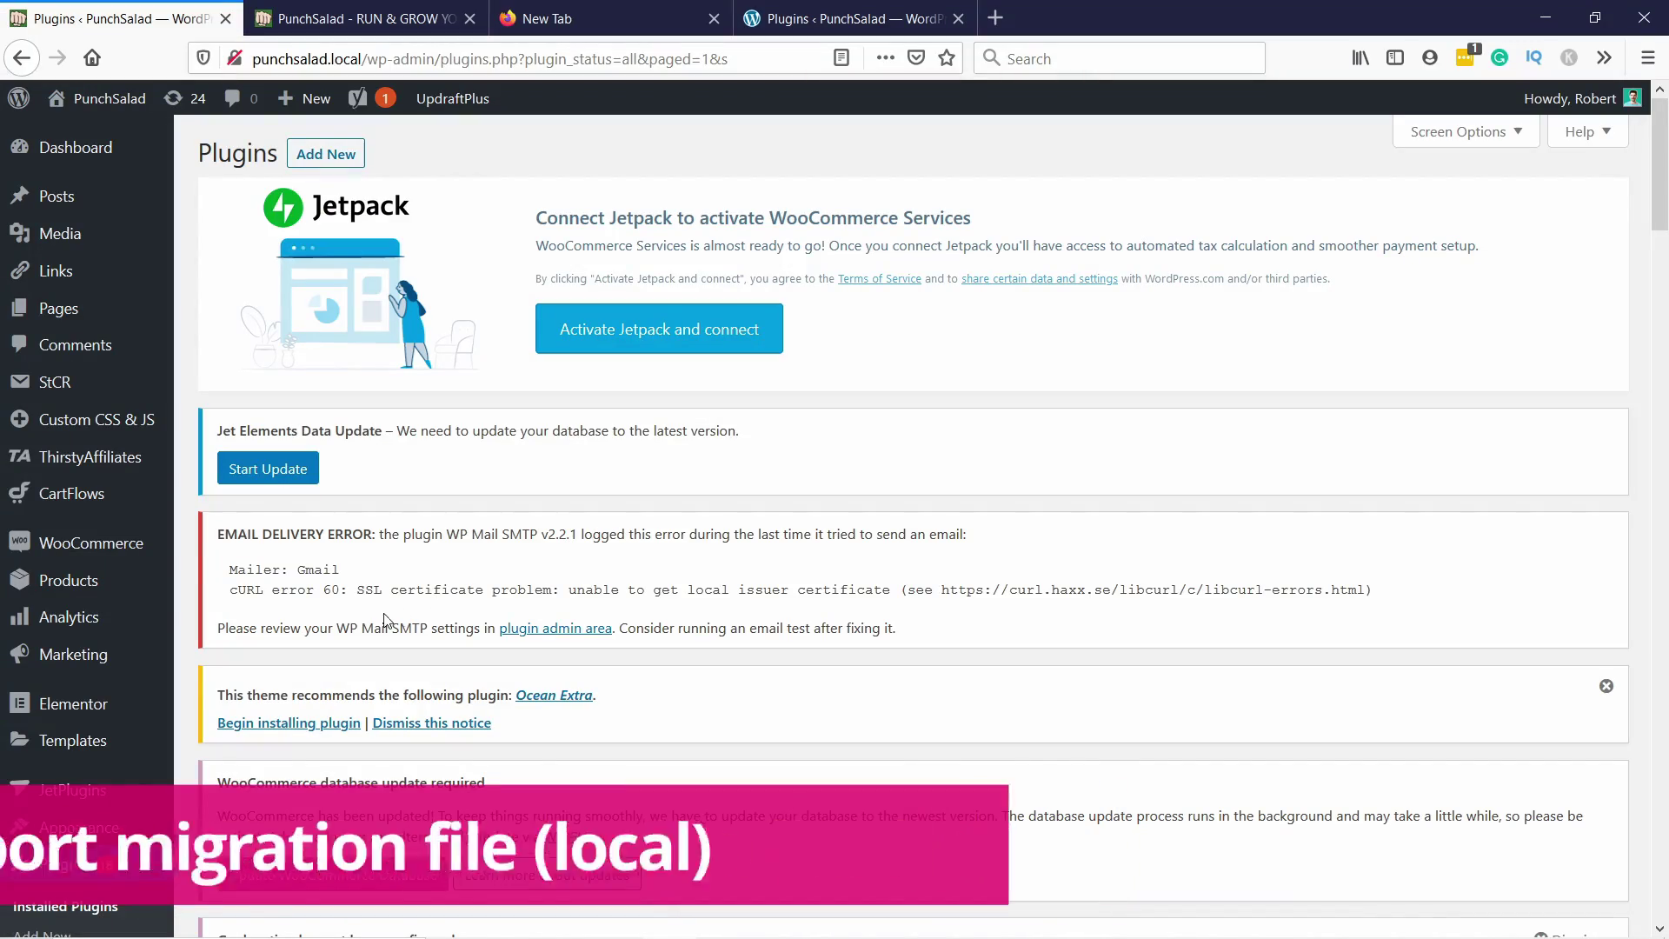
Step: Open All-in-One WP Migration > Export and expand the EXPORT TO destination list
{"action": "scroll", "coordinate": [84, 441], "scroll_direction": "down", "scroll_amount": 3}
{"action": "scroll", "coordinate": [84, 434], "scroll_direction": "down", "scroll_amount": 5}
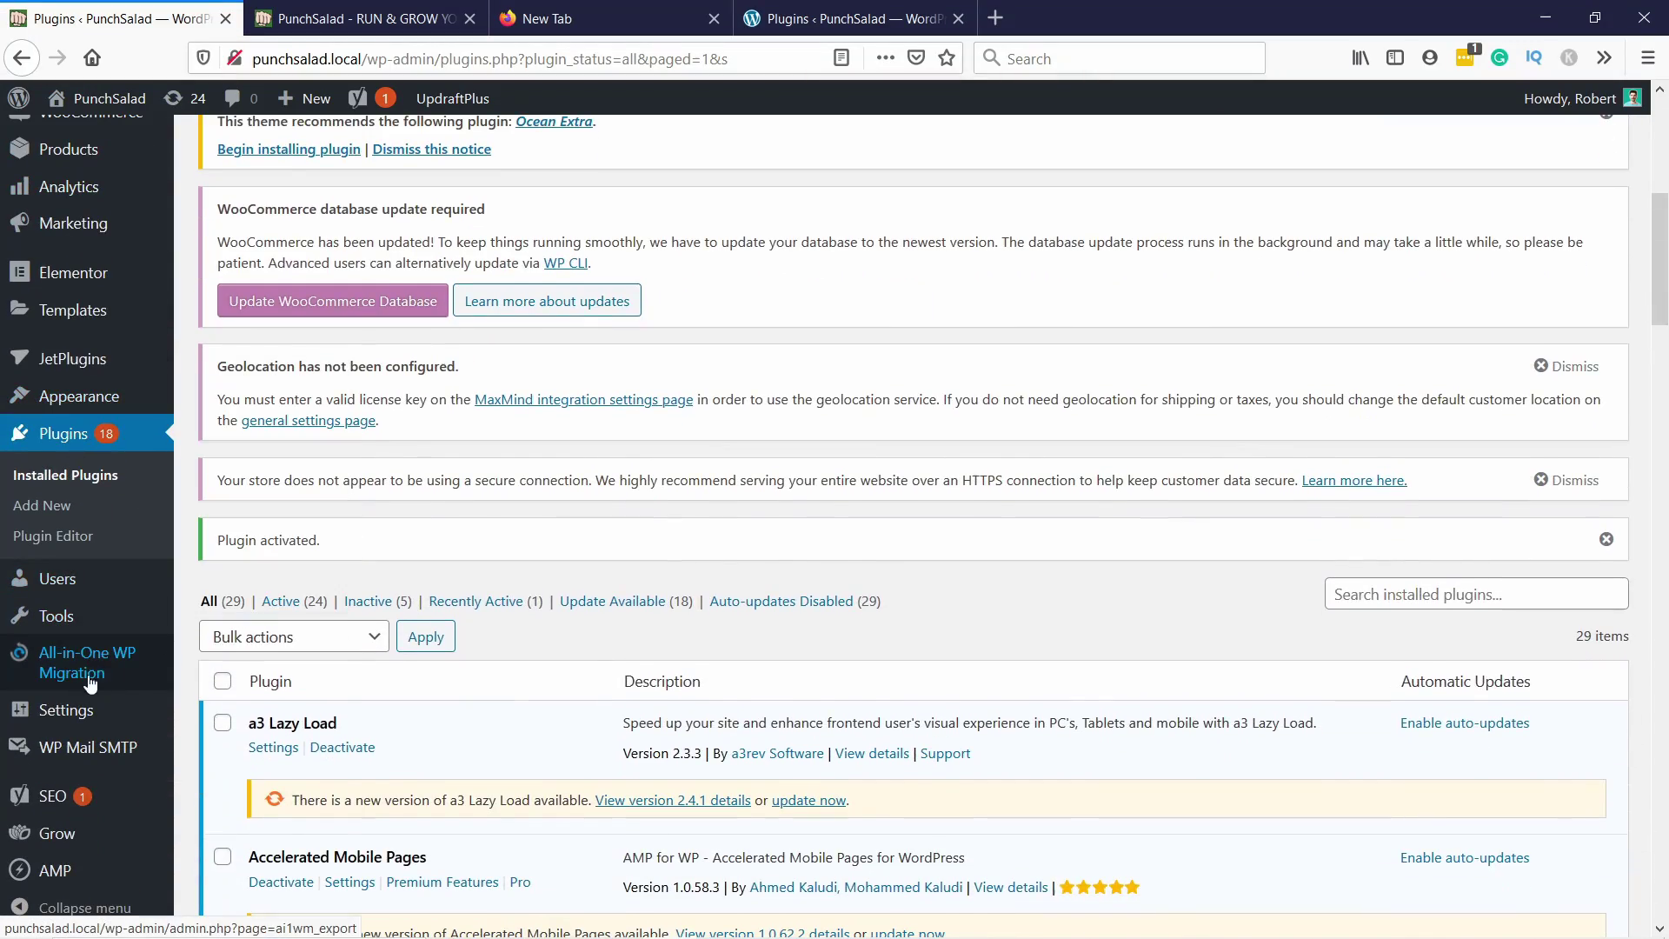
{"action": "mouse_move", "coordinate": [84, 668]}
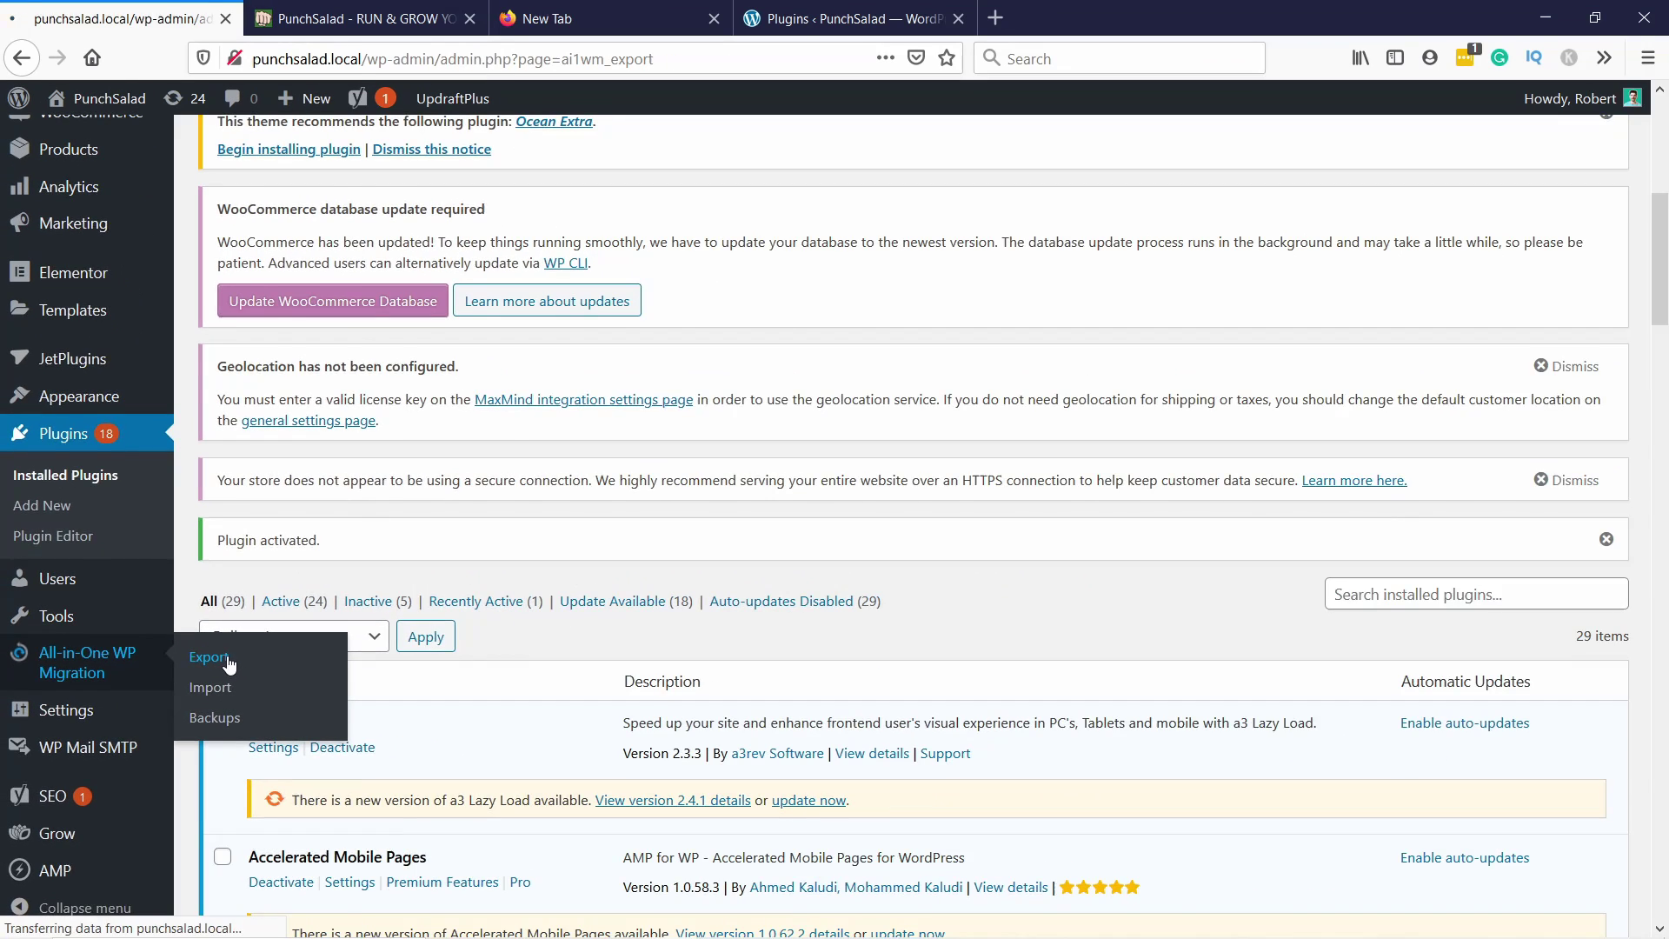
{"action": "left_click", "coordinate": [352, 604]}
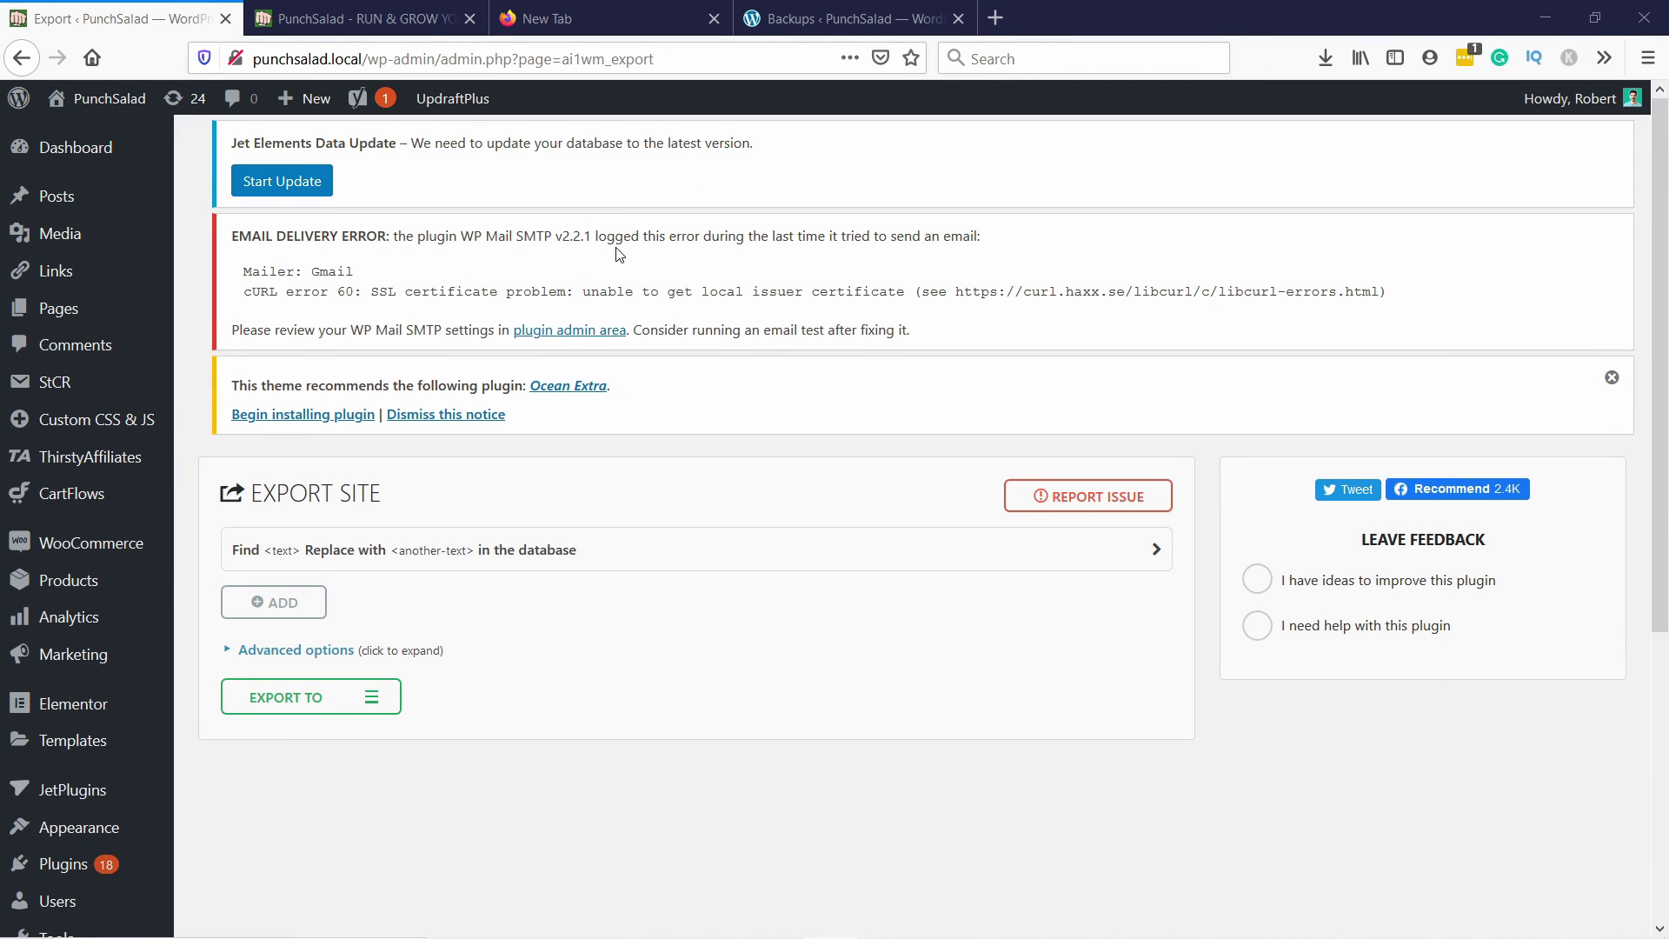
{"action": "scroll", "coordinate": [457, 341], "scroll_direction": "down", "scroll_amount": 4}
{"action": "left_click", "coordinate": [372, 471]}
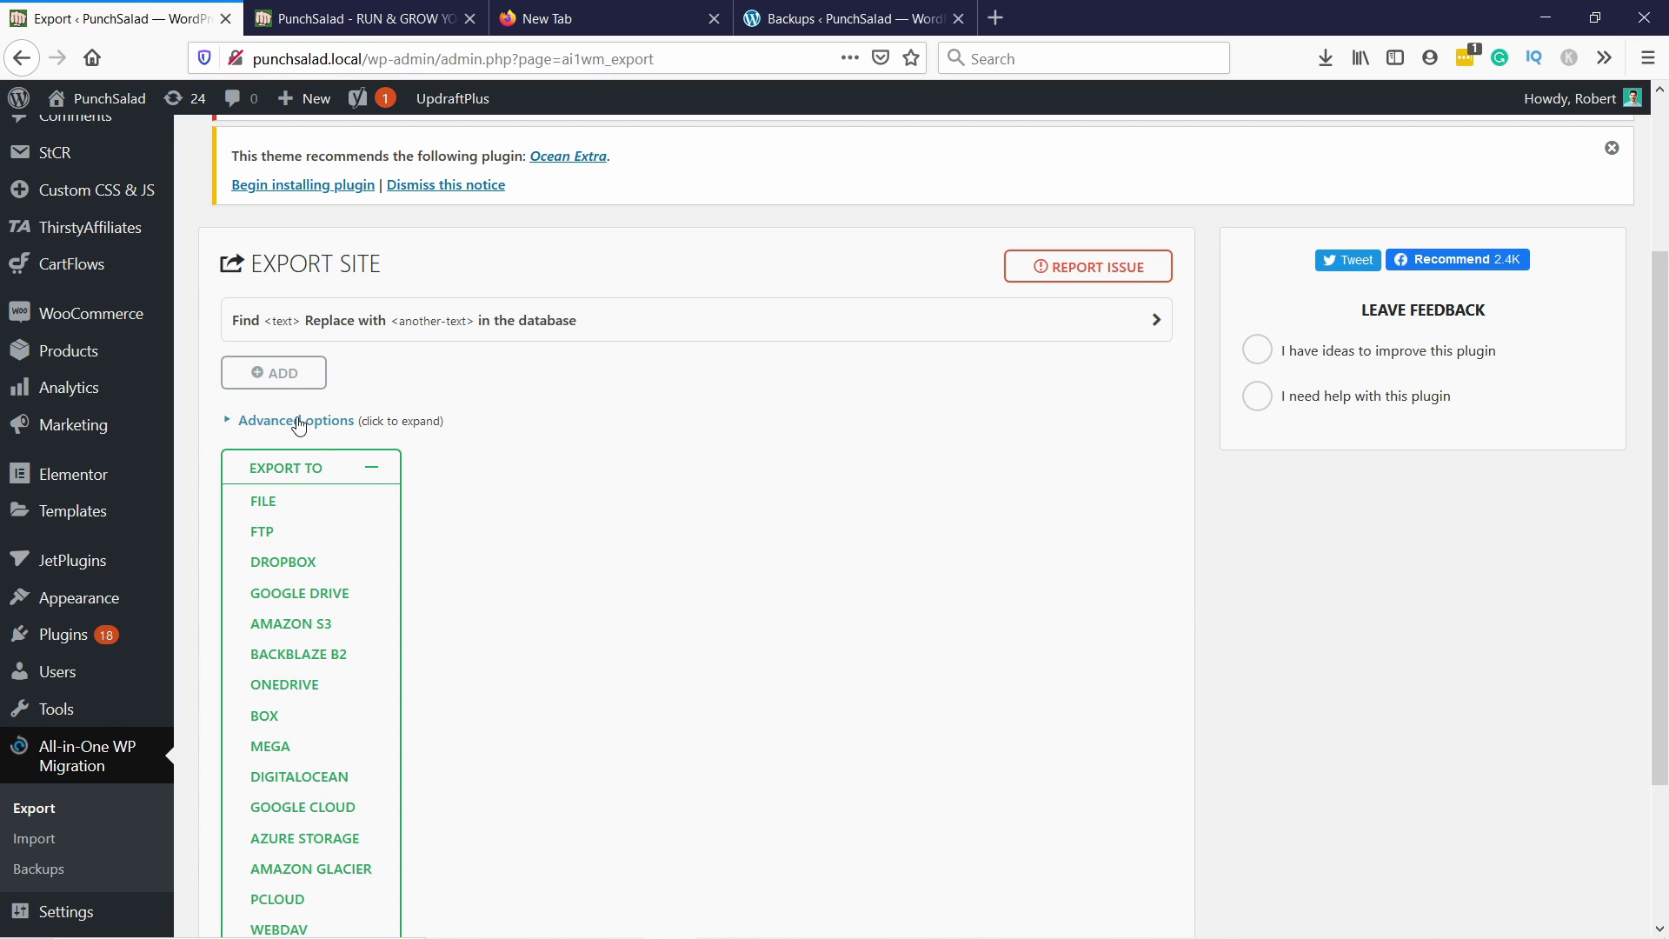
Step: Under Advanced options, exclude spam comments and media library files from the export
{"action": "left_click", "coordinate": [297, 421]}
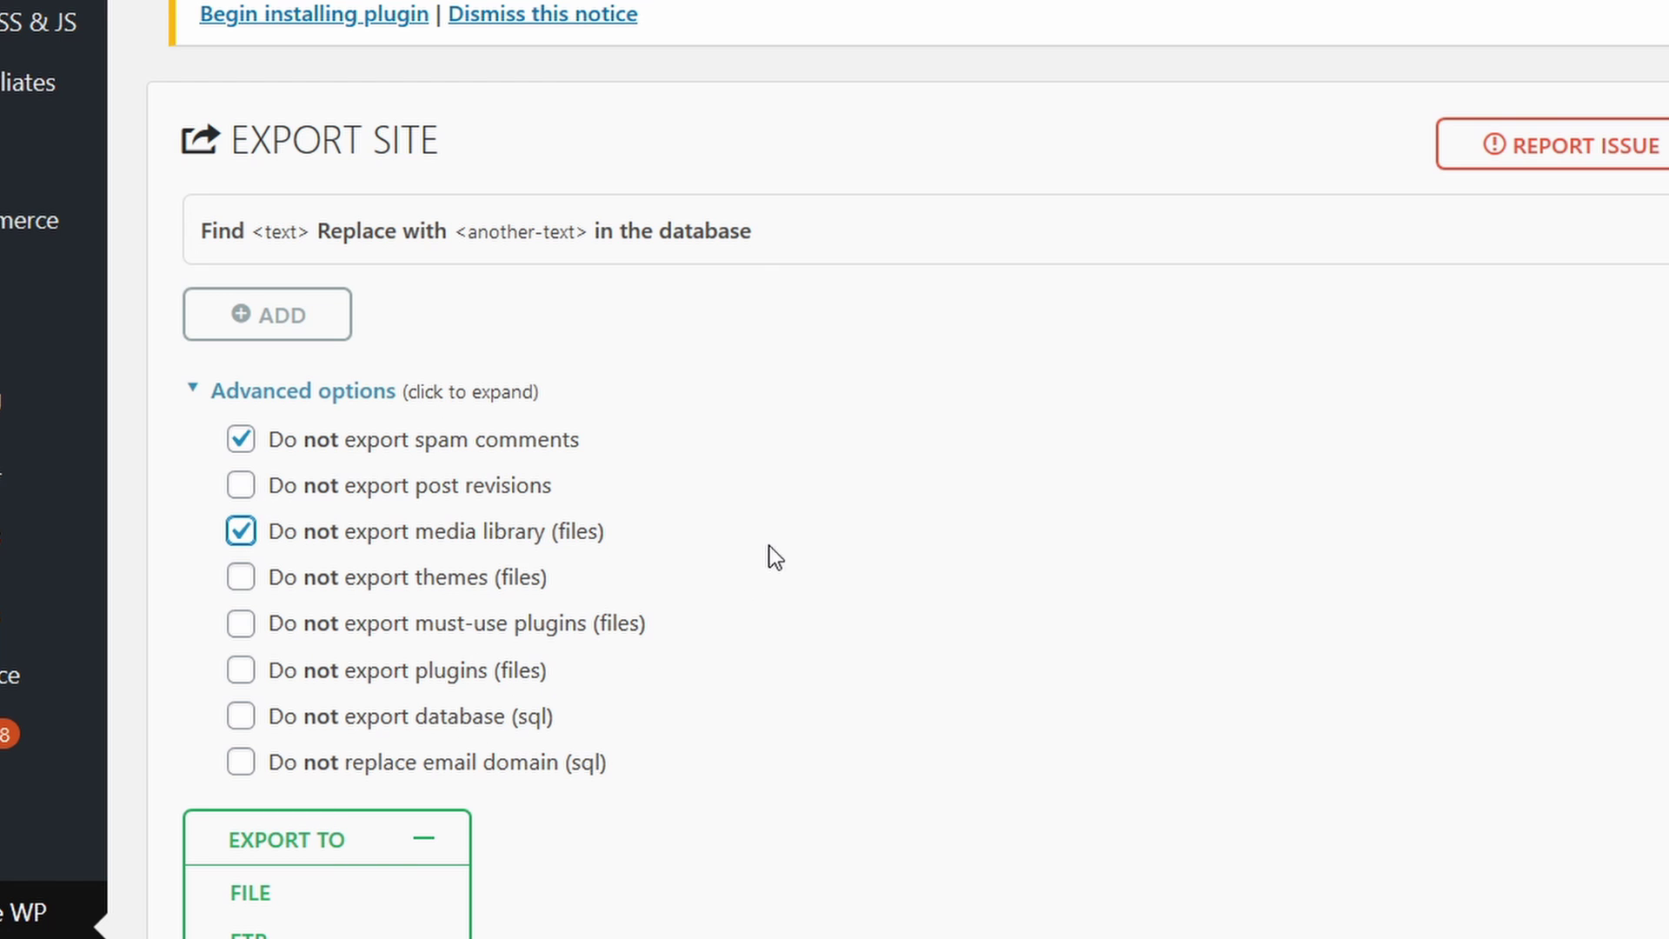
{"action": "scroll", "coordinate": [820, 547], "scroll_direction": "down", "scroll_amount": 2}
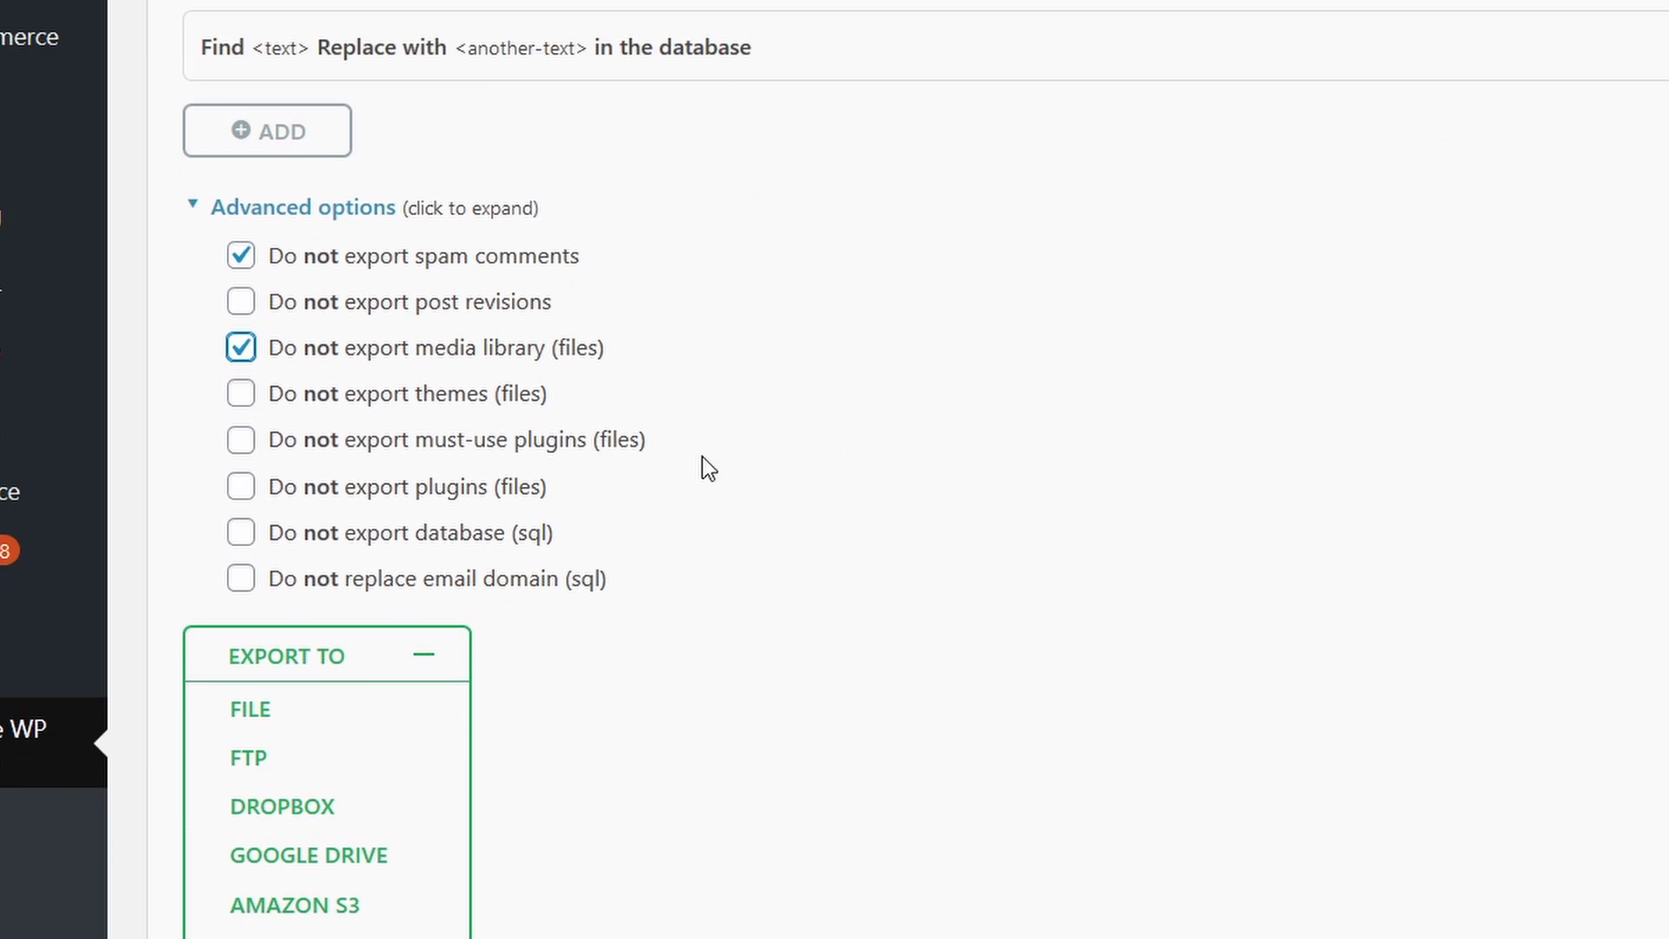
Step: Export the site to File and save the 668 MB .wpress download
{"action": "left_click", "coordinate": [262, 714]}
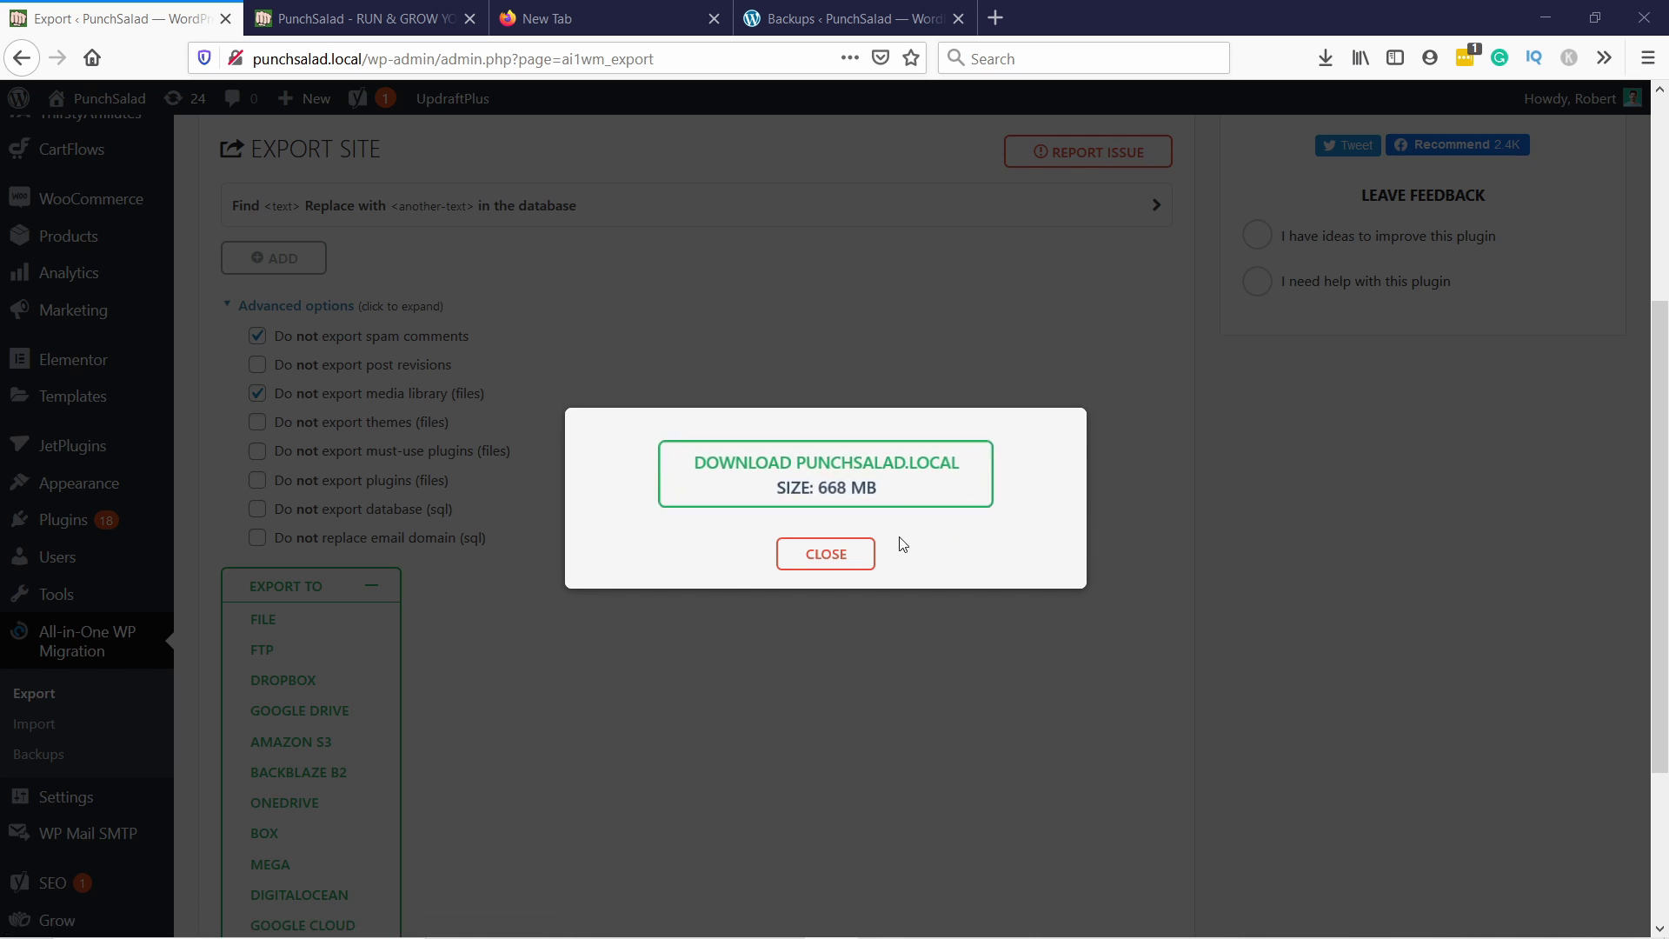
{"action": "left_click", "coordinate": [800, 467]}
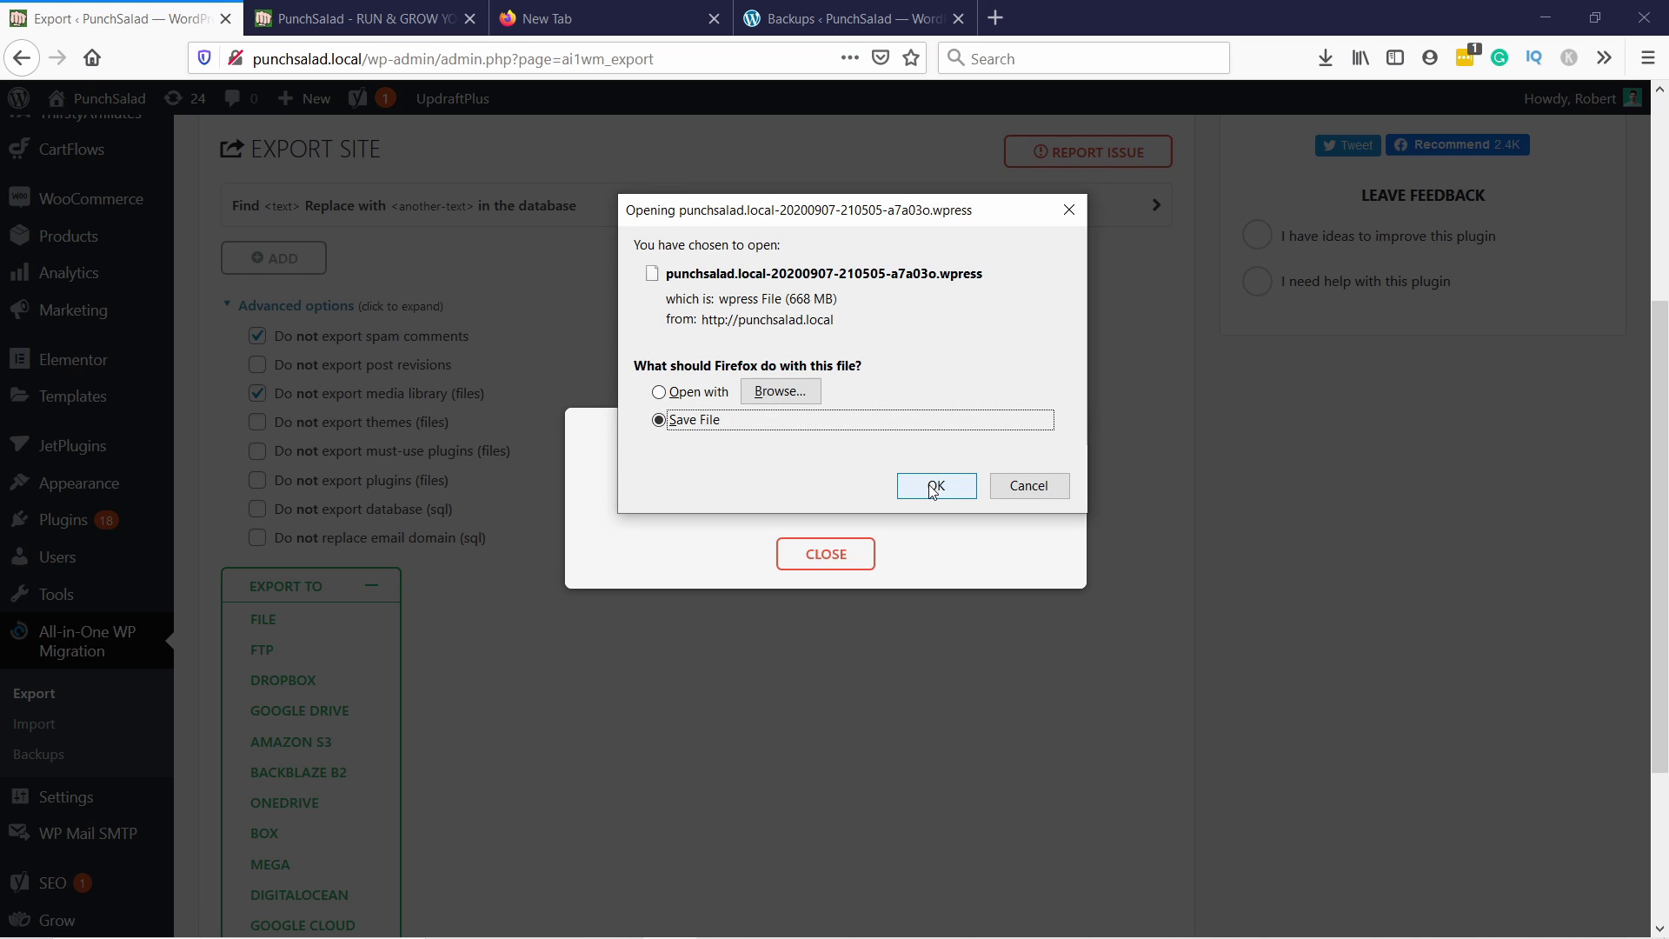
{"action": "left_click", "coordinate": [929, 486]}
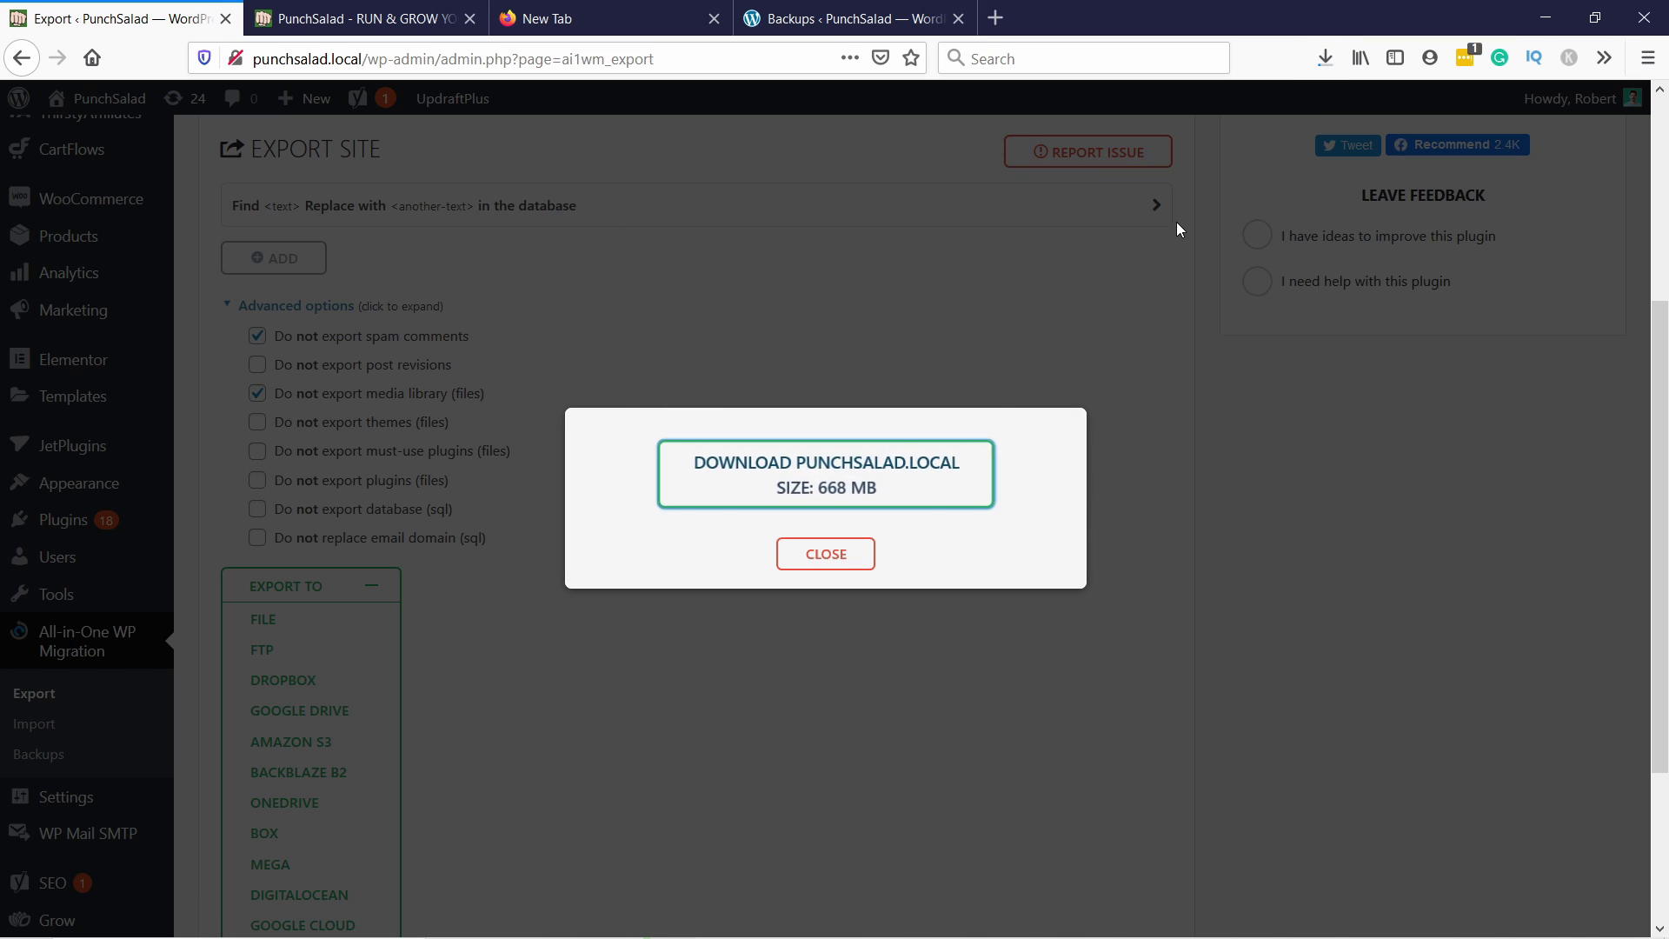
{"action": "left_click", "coordinate": [833, 557]}
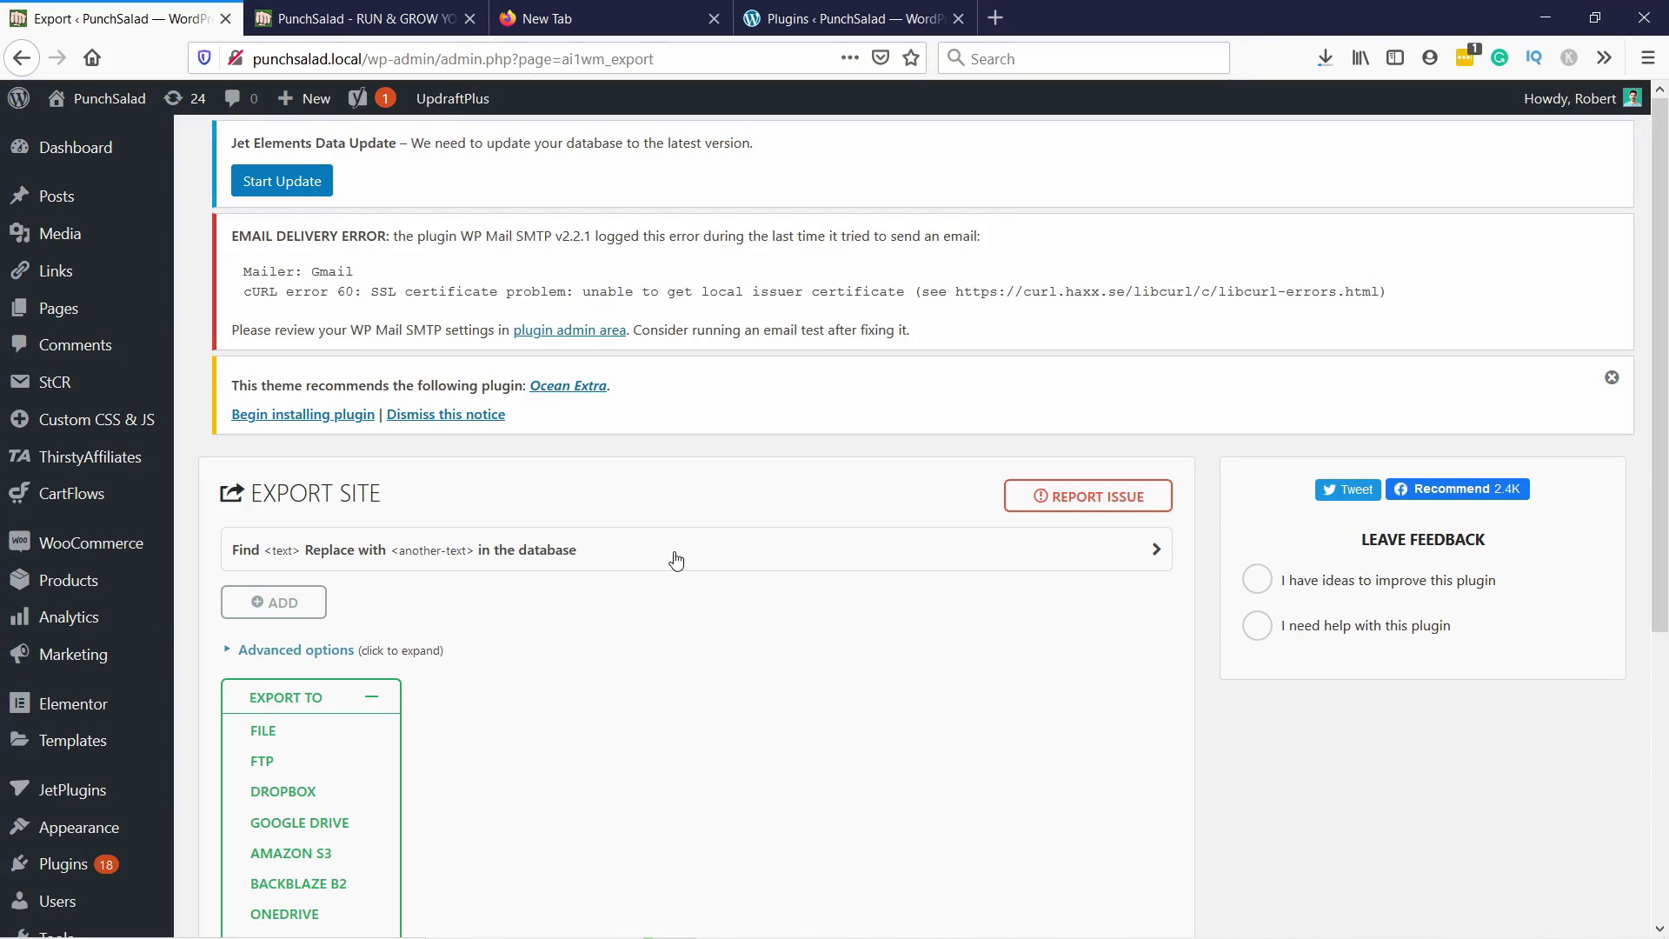
Step: Switch to the live site's dashboard and check its .com domain
{"action": "left_click", "coordinate": [776, 21]}
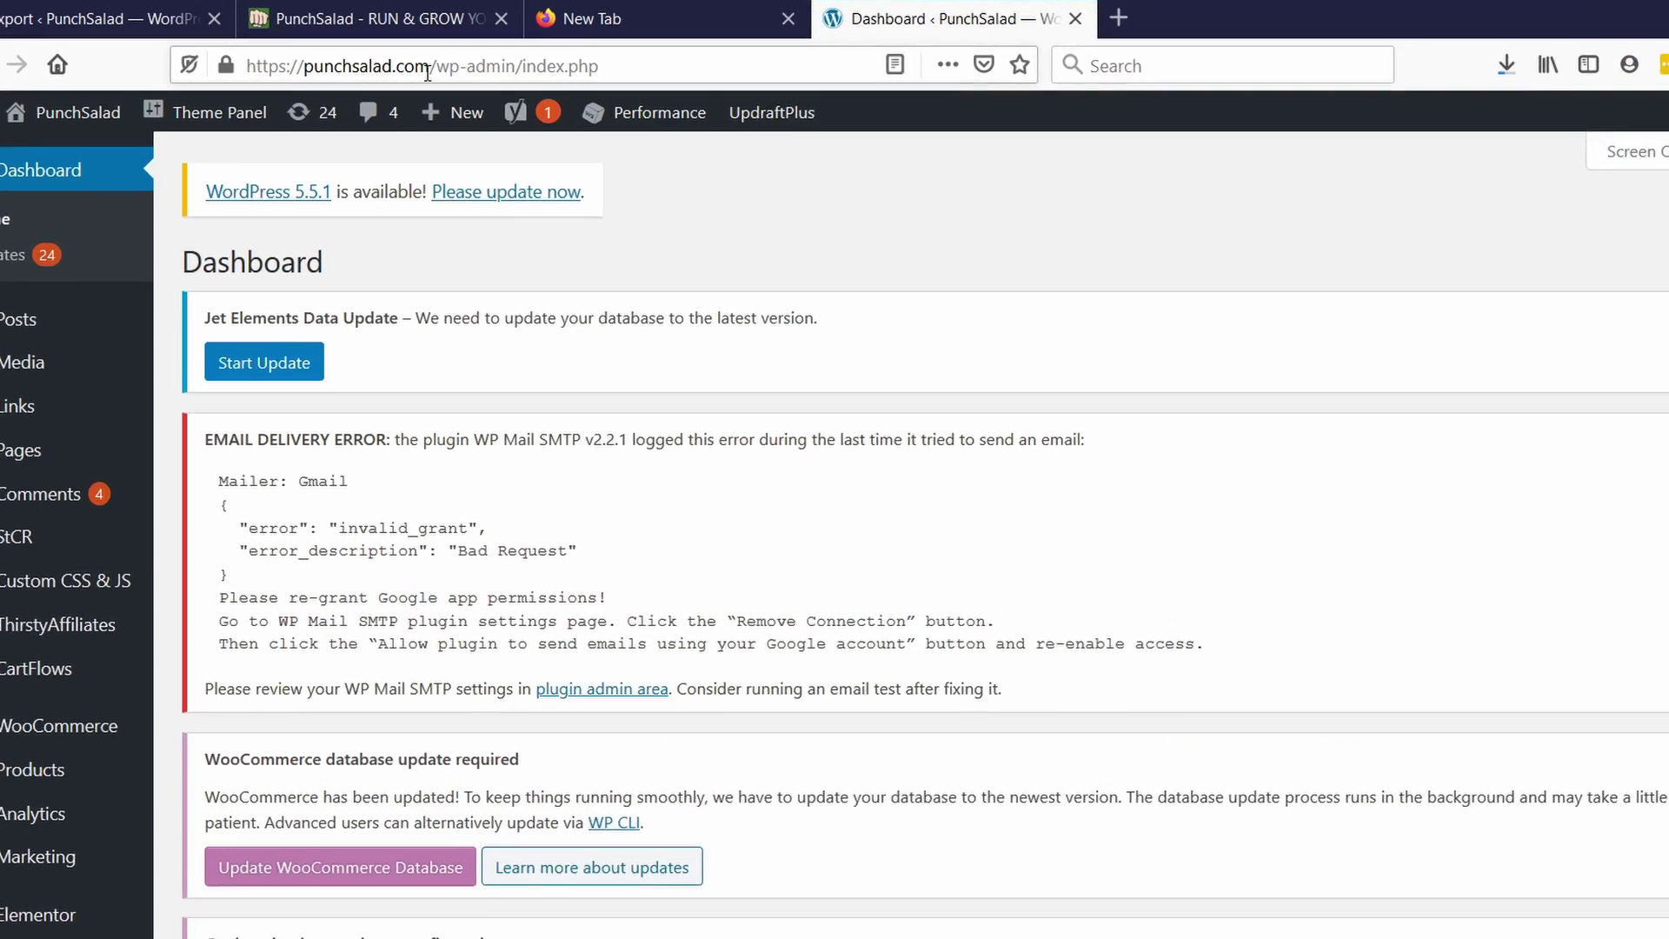
{"action": "left_click_drag", "start_coordinate": [407, 59], "coordinate": [383, 58]}
{"action": "left_click", "coordinate": [1588, 326]}
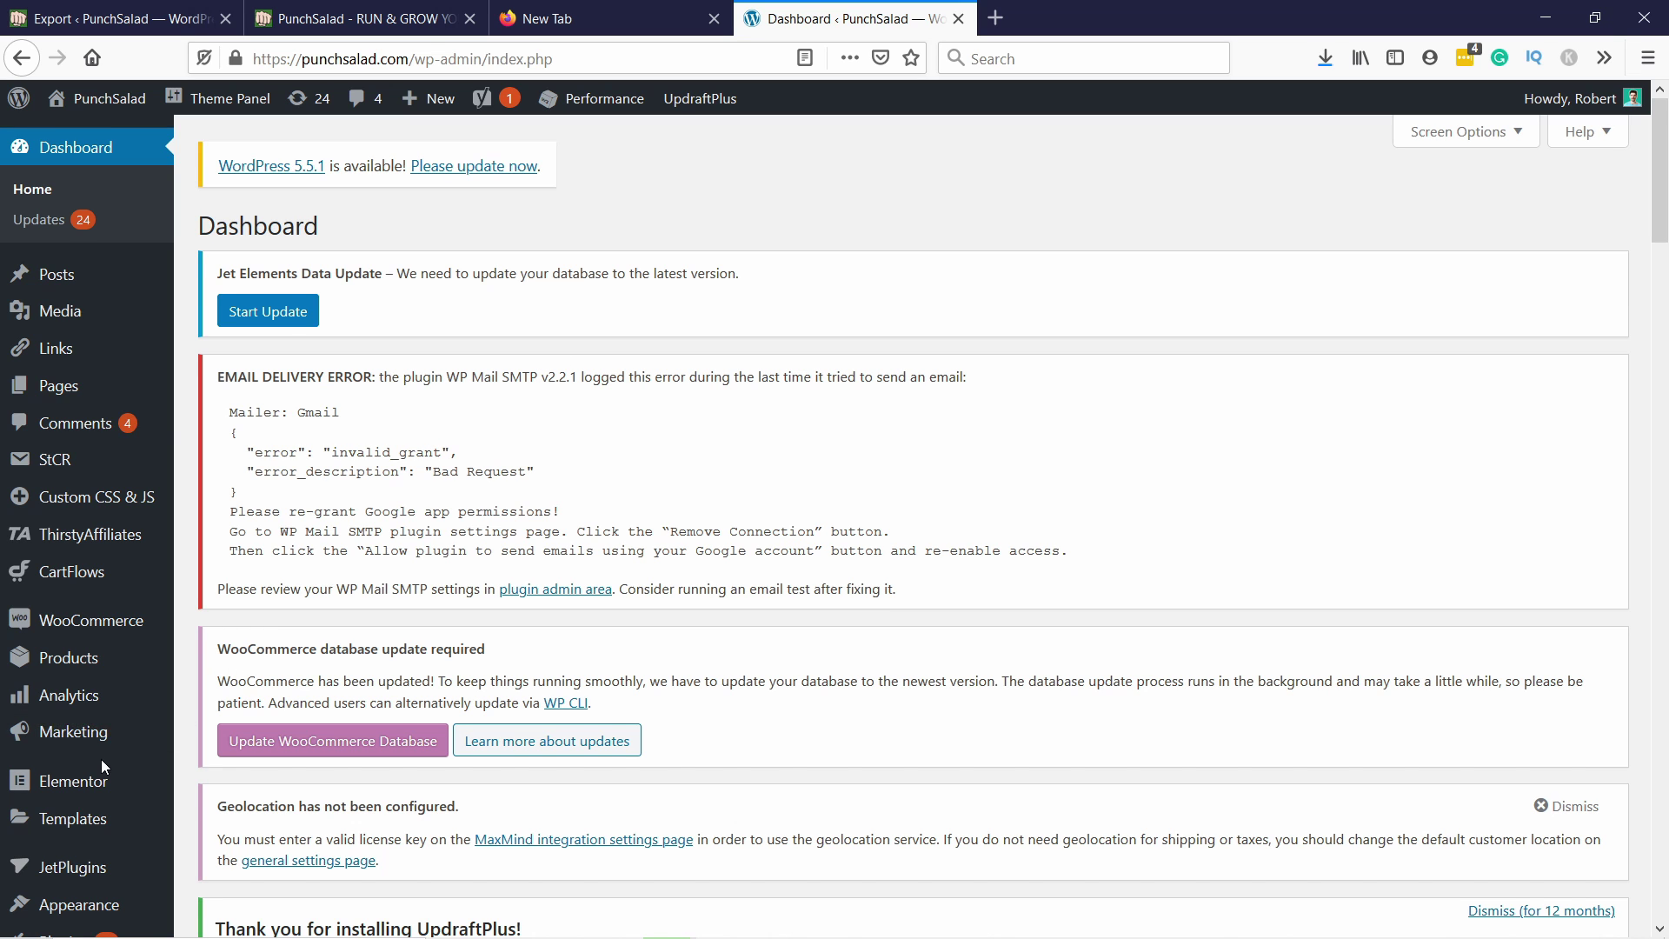
Step: Search Add Plugins for 'all', then install and activate All-in-One WP Migration
{"action": "scroll", "coordinate": [101, 759], "scroll_direction": "down", "scroll_amount": 5}
{"action": "mouse_move", "coordinate": [130, 525]}
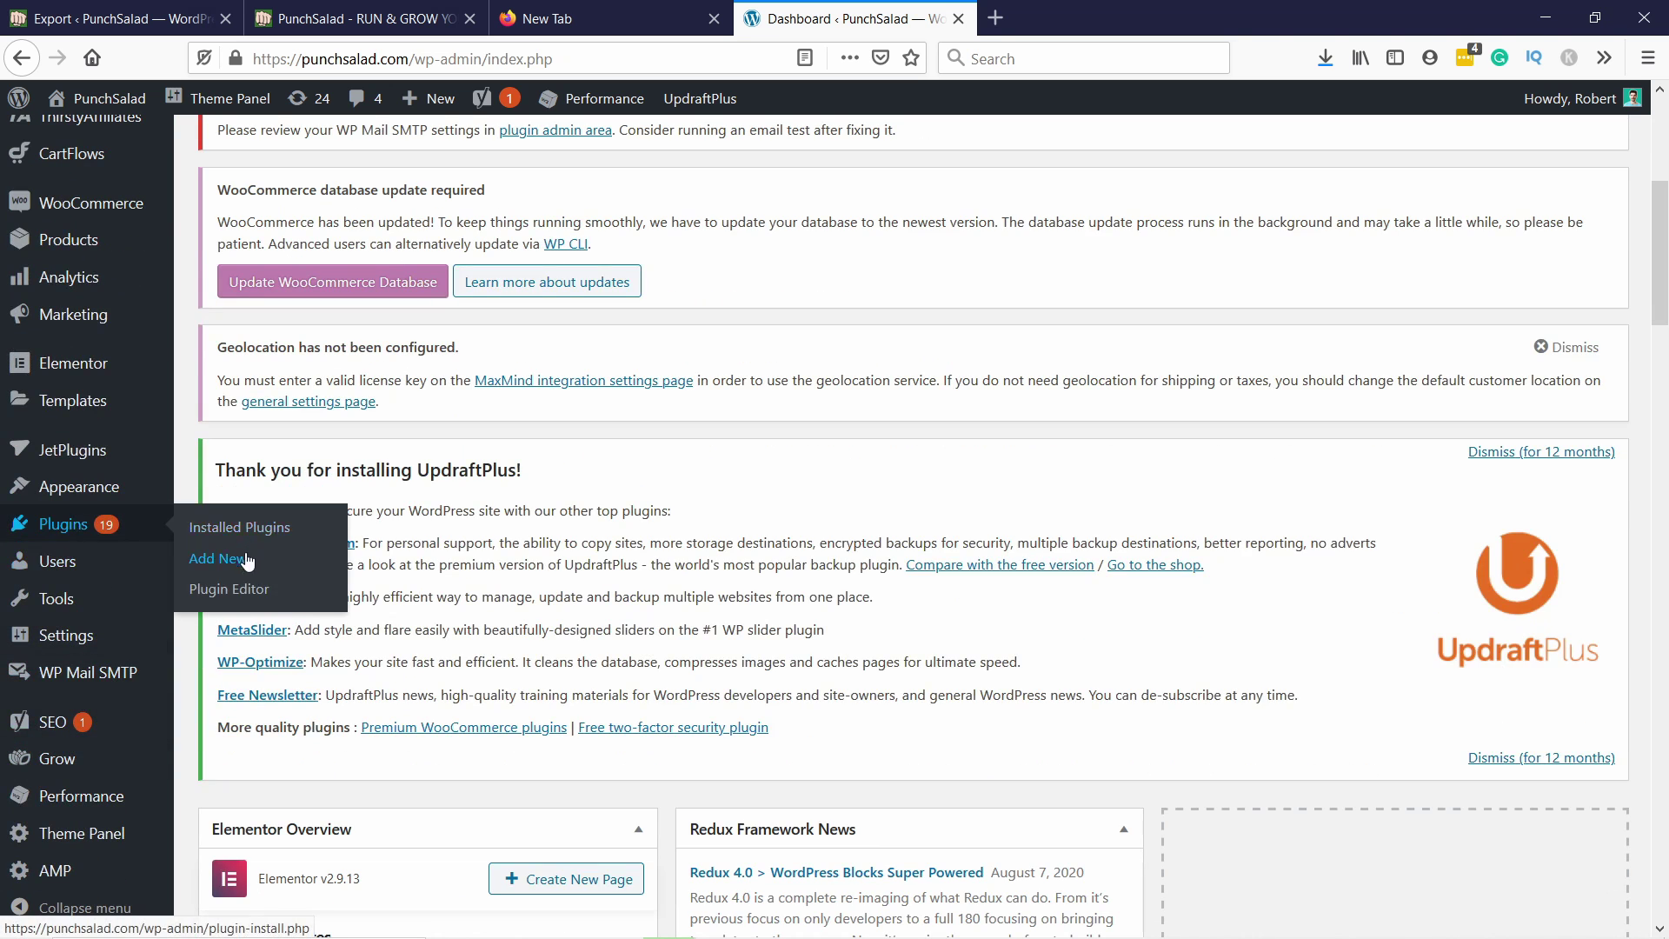
{"action": "left_click", "coordinate": [253, 593]}
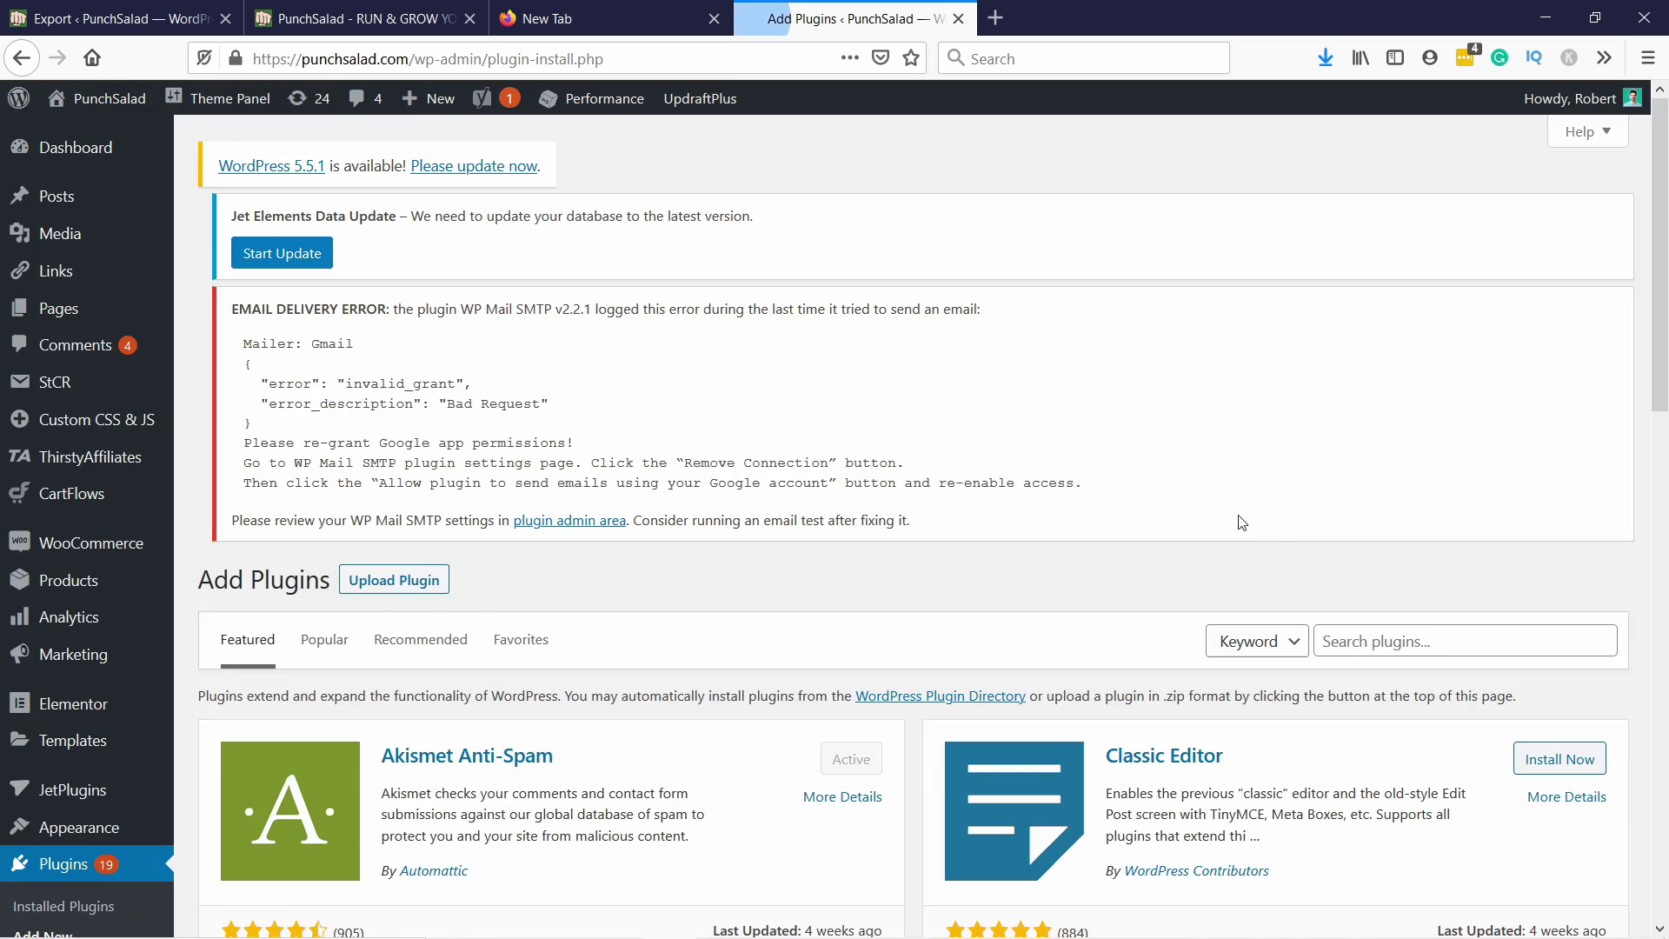
{"action": "scroll", "coordinate": [1424, 508], "scroll_direction": "down", "scroll_amount": 2}
{"action": "scroll", "coordinate": [1424, 508], "scroll_direction": "down", "scroll_amount": 2}
{"action": "left_click", "coordinate": [1358, 439]}
{"action": "type", "text": "all-in-one"}
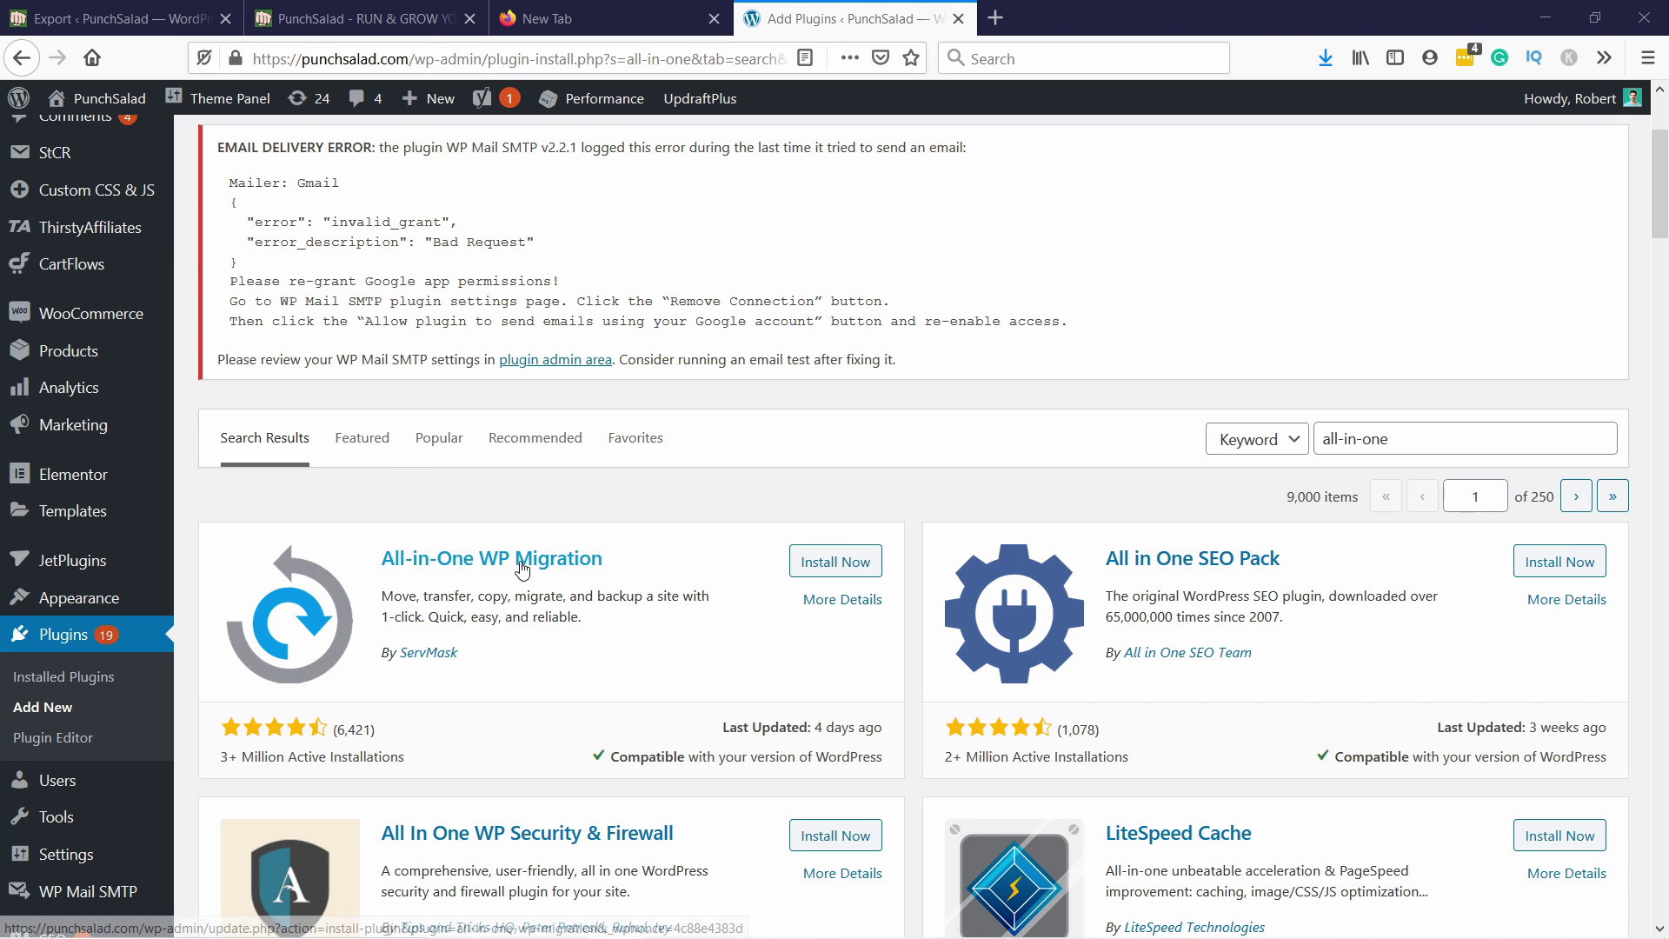
{"action": "left_click", "coordinate": [842, 567]}
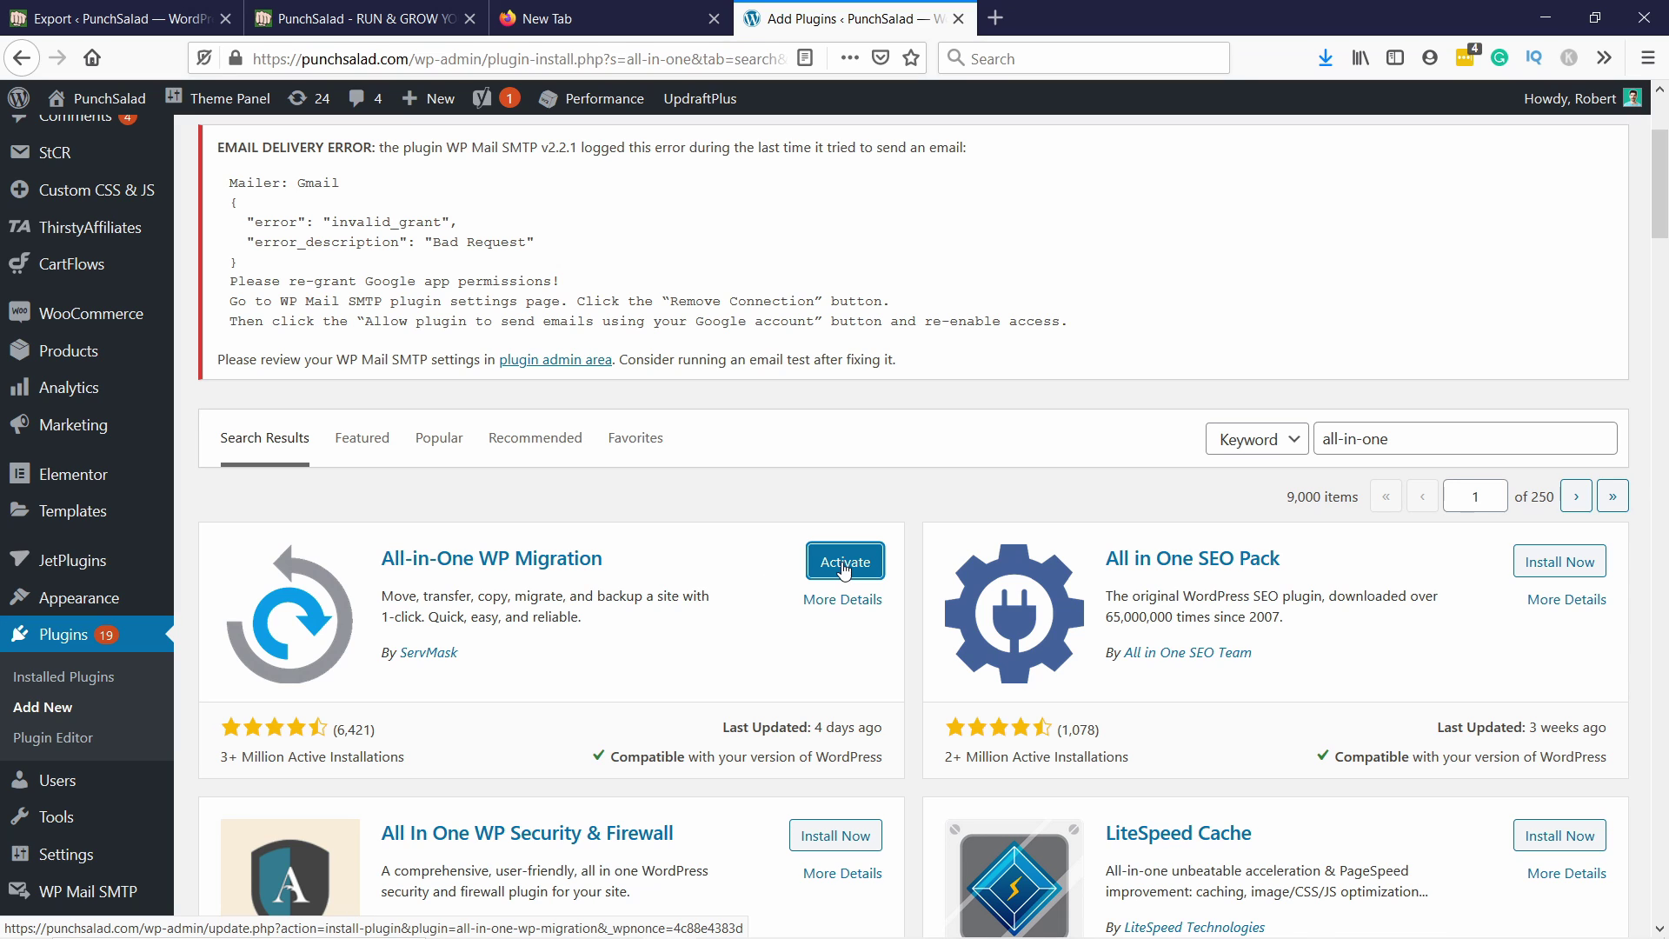
{"action": "left_click", "coordinate": [849, 563]}
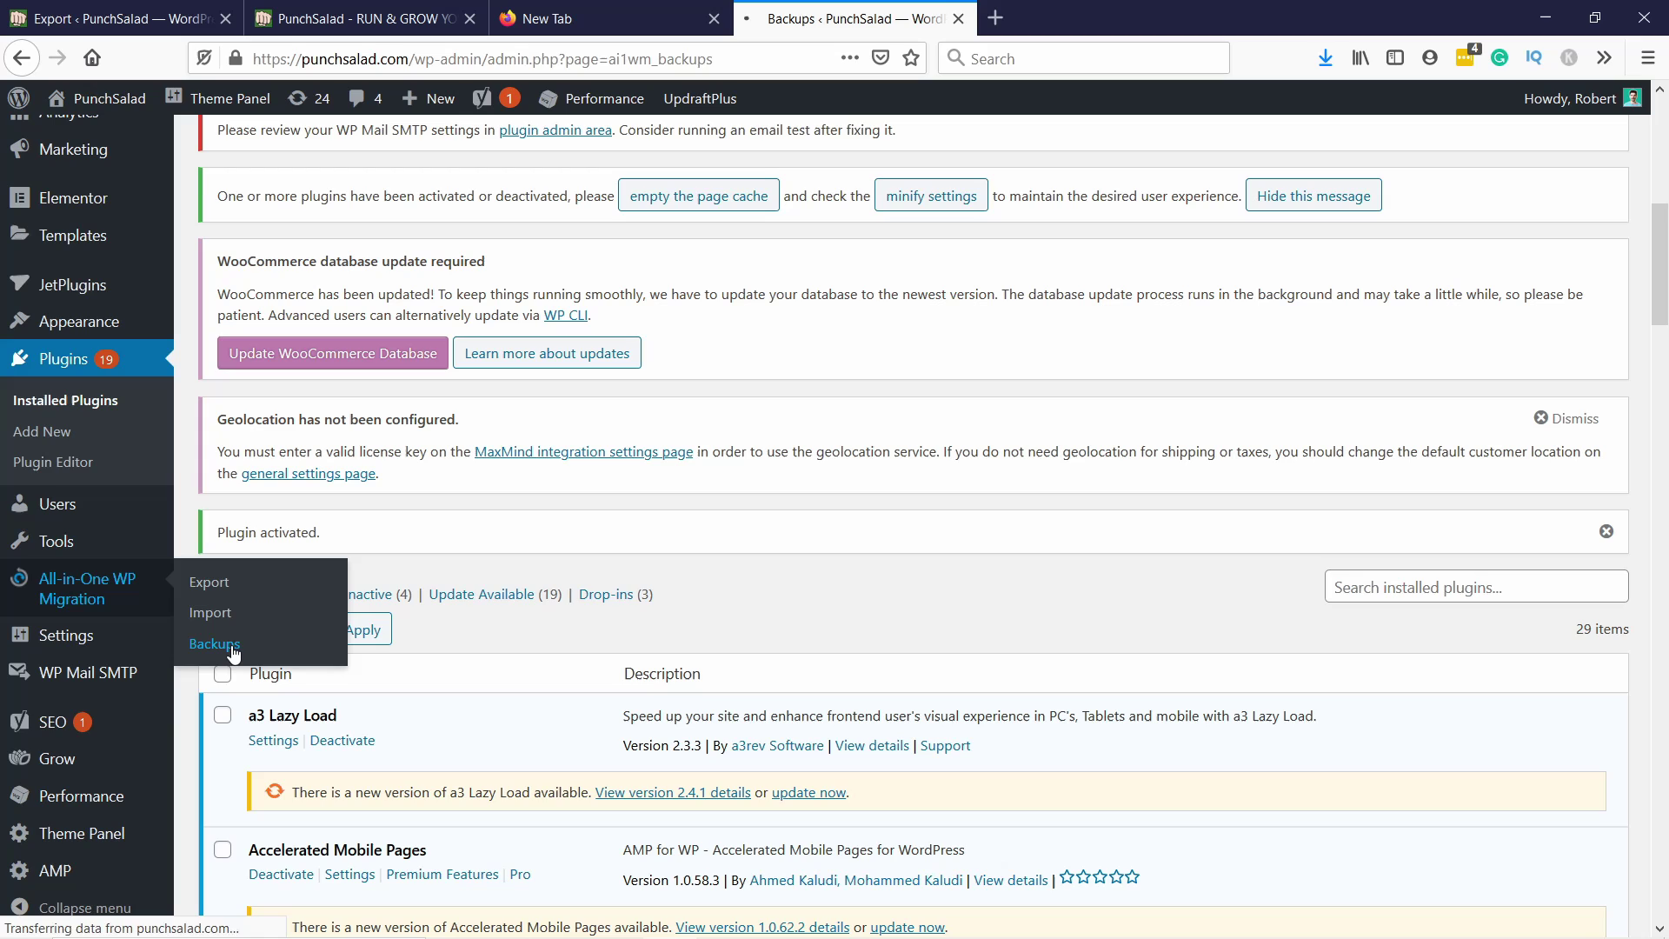
Step: Open All-in-One WP Migration > Backups to view the existing 615.69 MB backup
{"action": "left_click", "coordinate": [358, 588]}
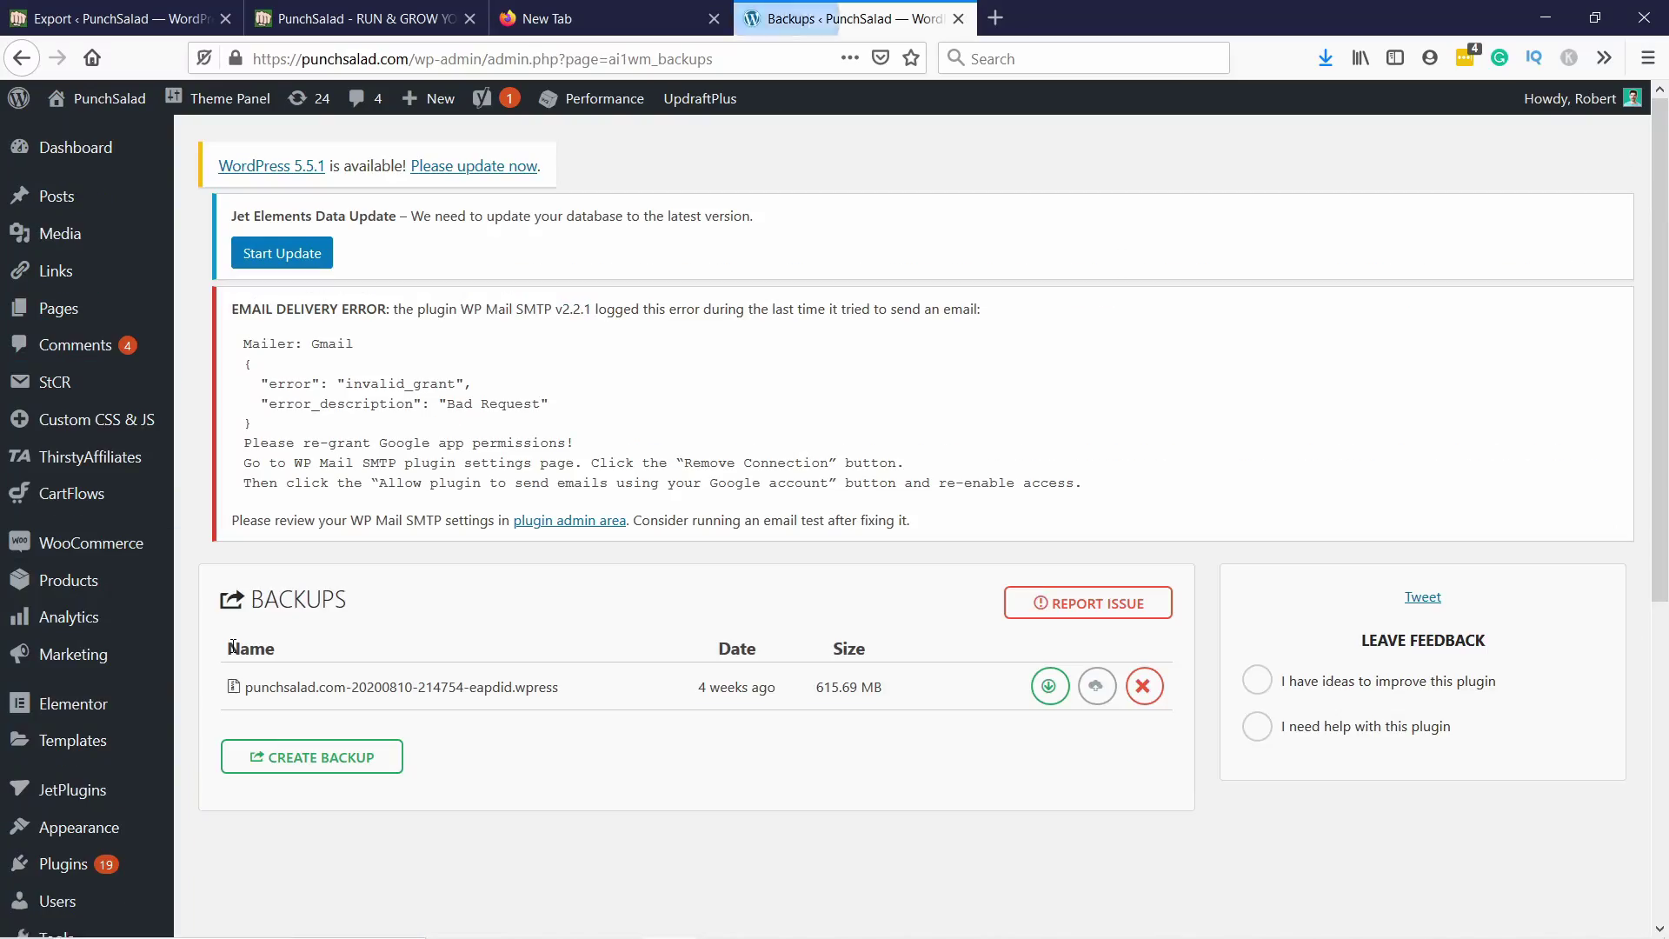
{"action": "scroll", "coordinate": [573, 329], "scroll_direction": "down", "scroll_amount": 2}
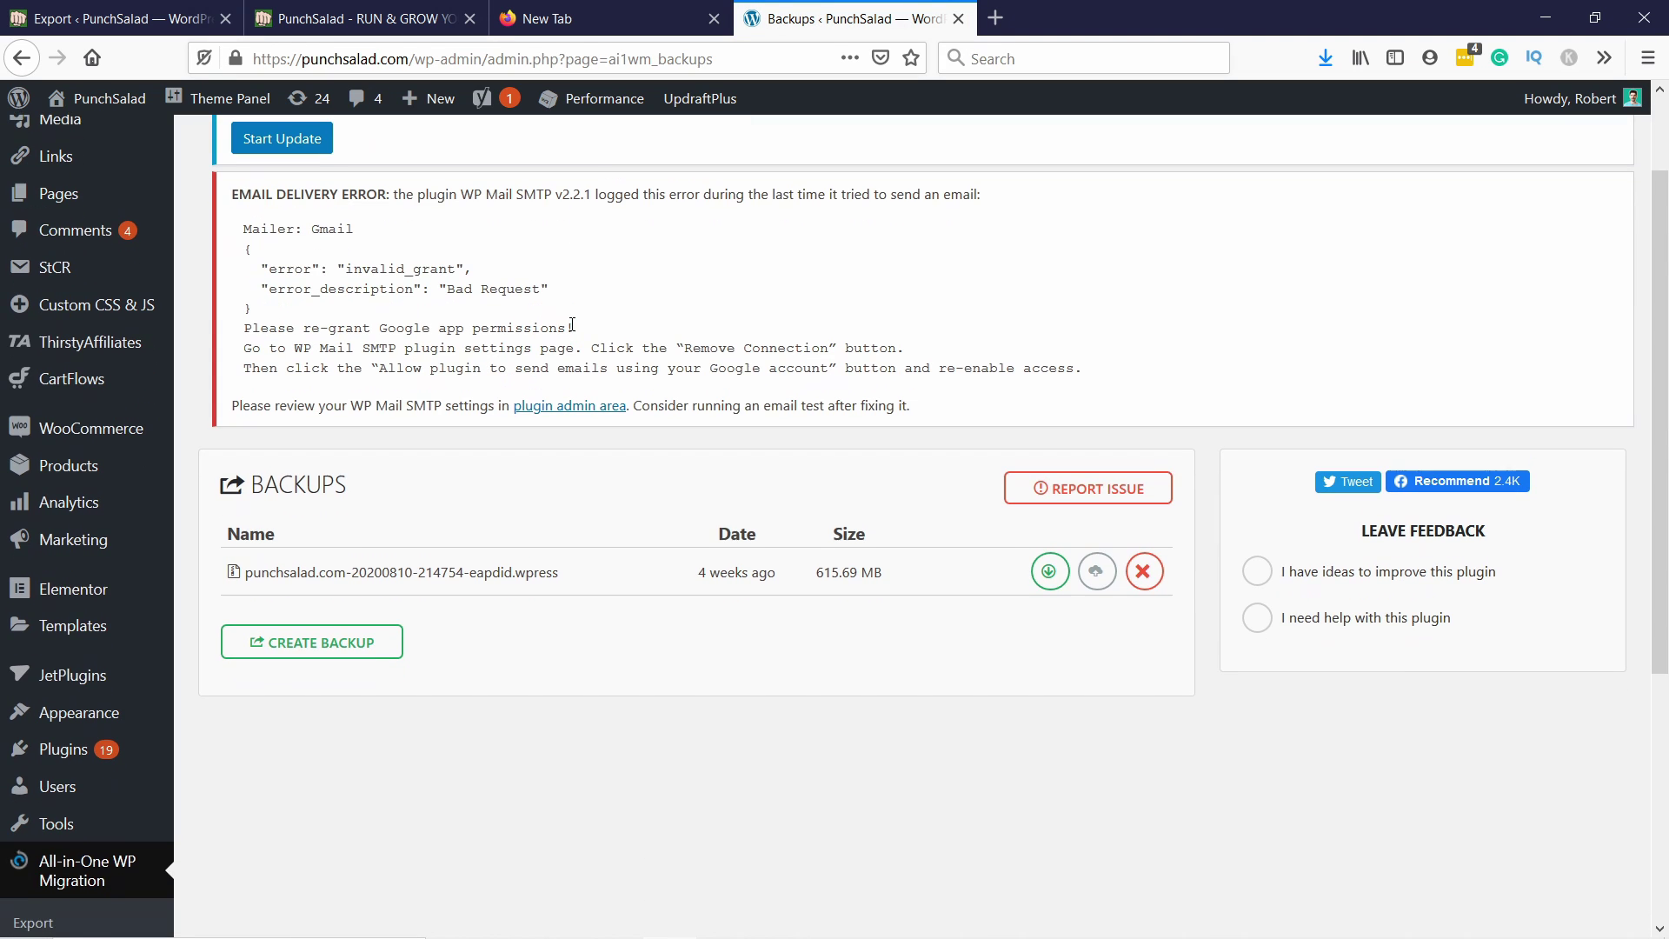
{"action": "scroll", "coordinate": [573, 325], "scroll_direction": "down", "scroll_amount": 2}
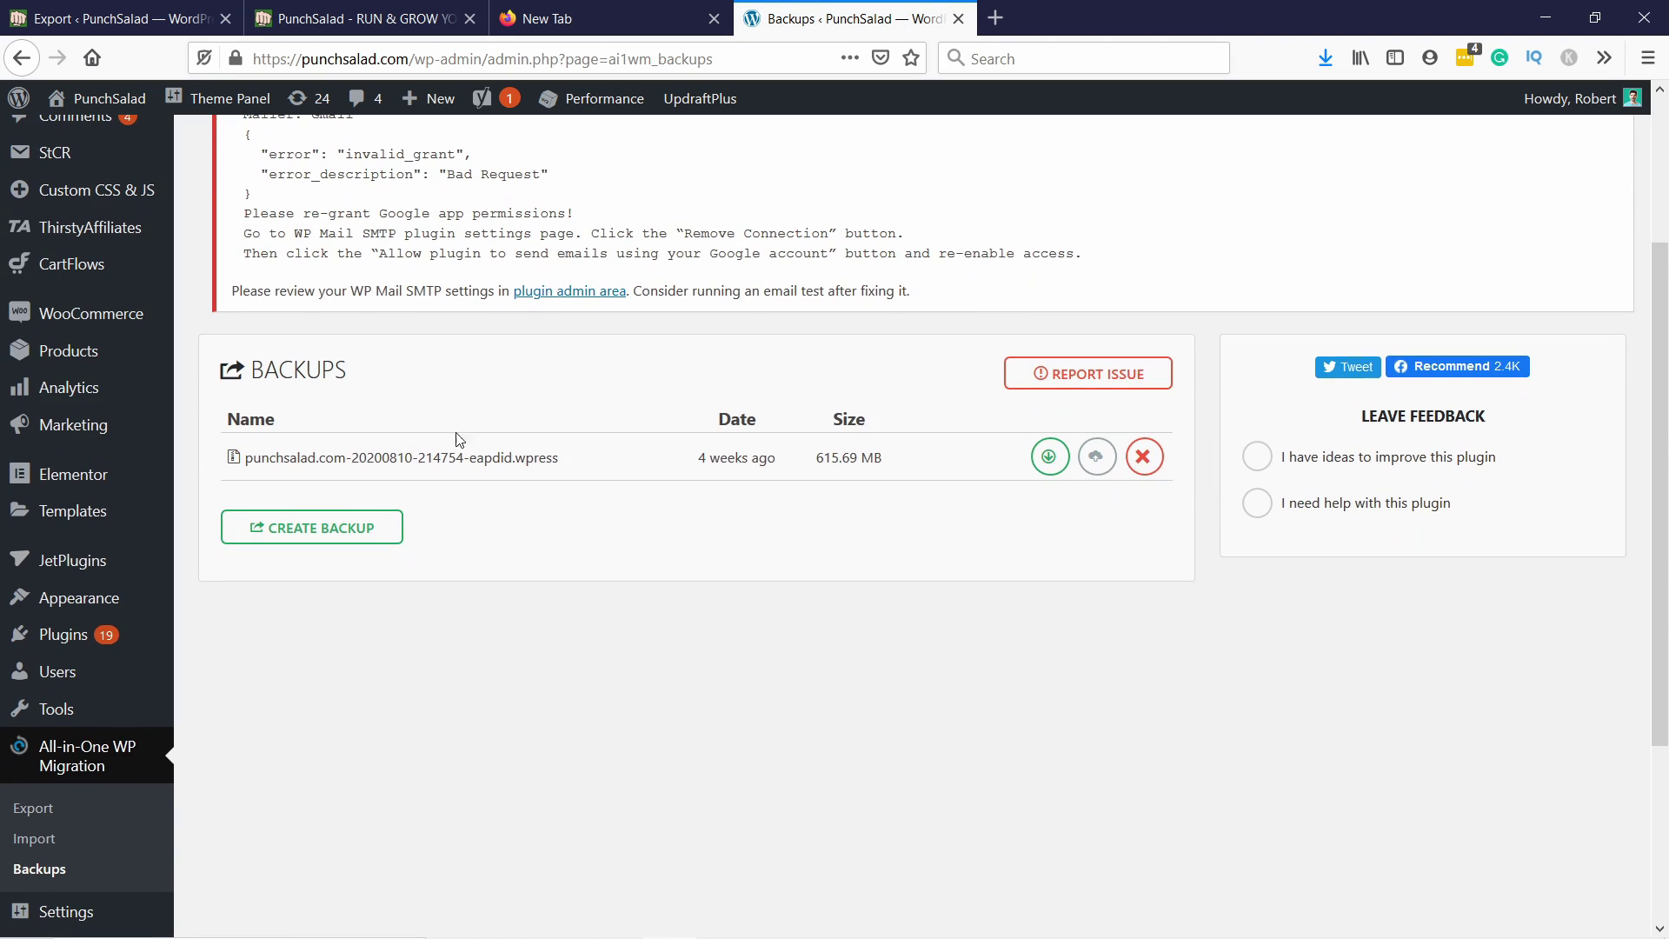
Step: Create a new 639.75 MB backup of the live site and save its .wpress file
{"action": "left_click", "coordinate": [327, 528]}
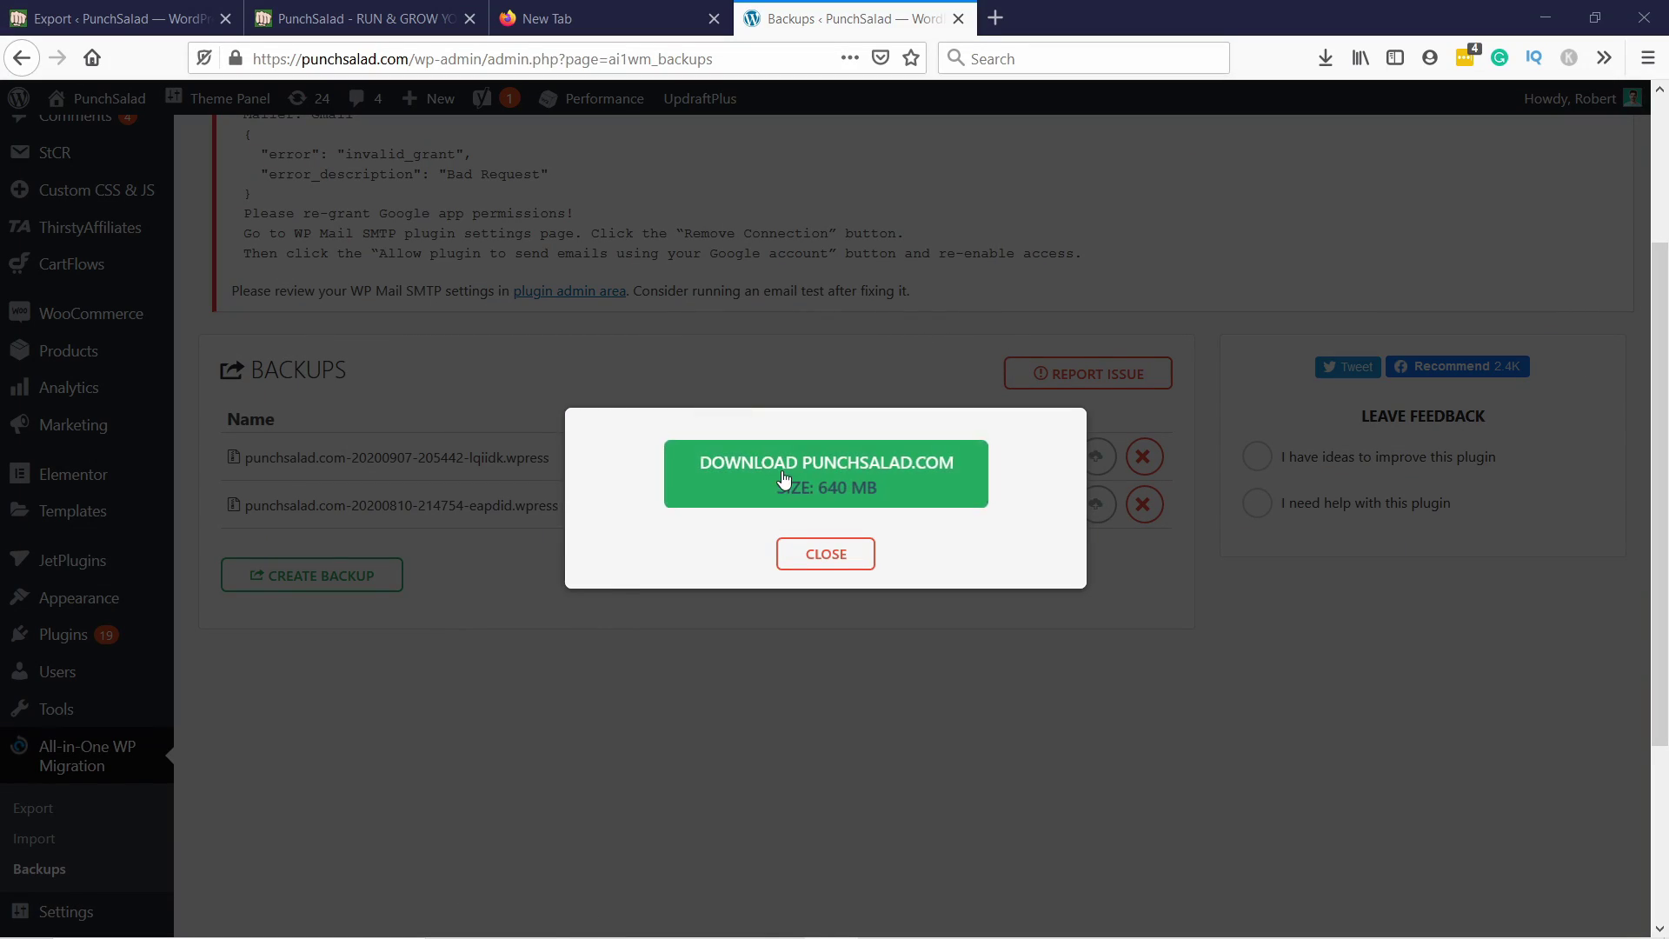
{"action": "left_click", "coordinate": [864, 477]}
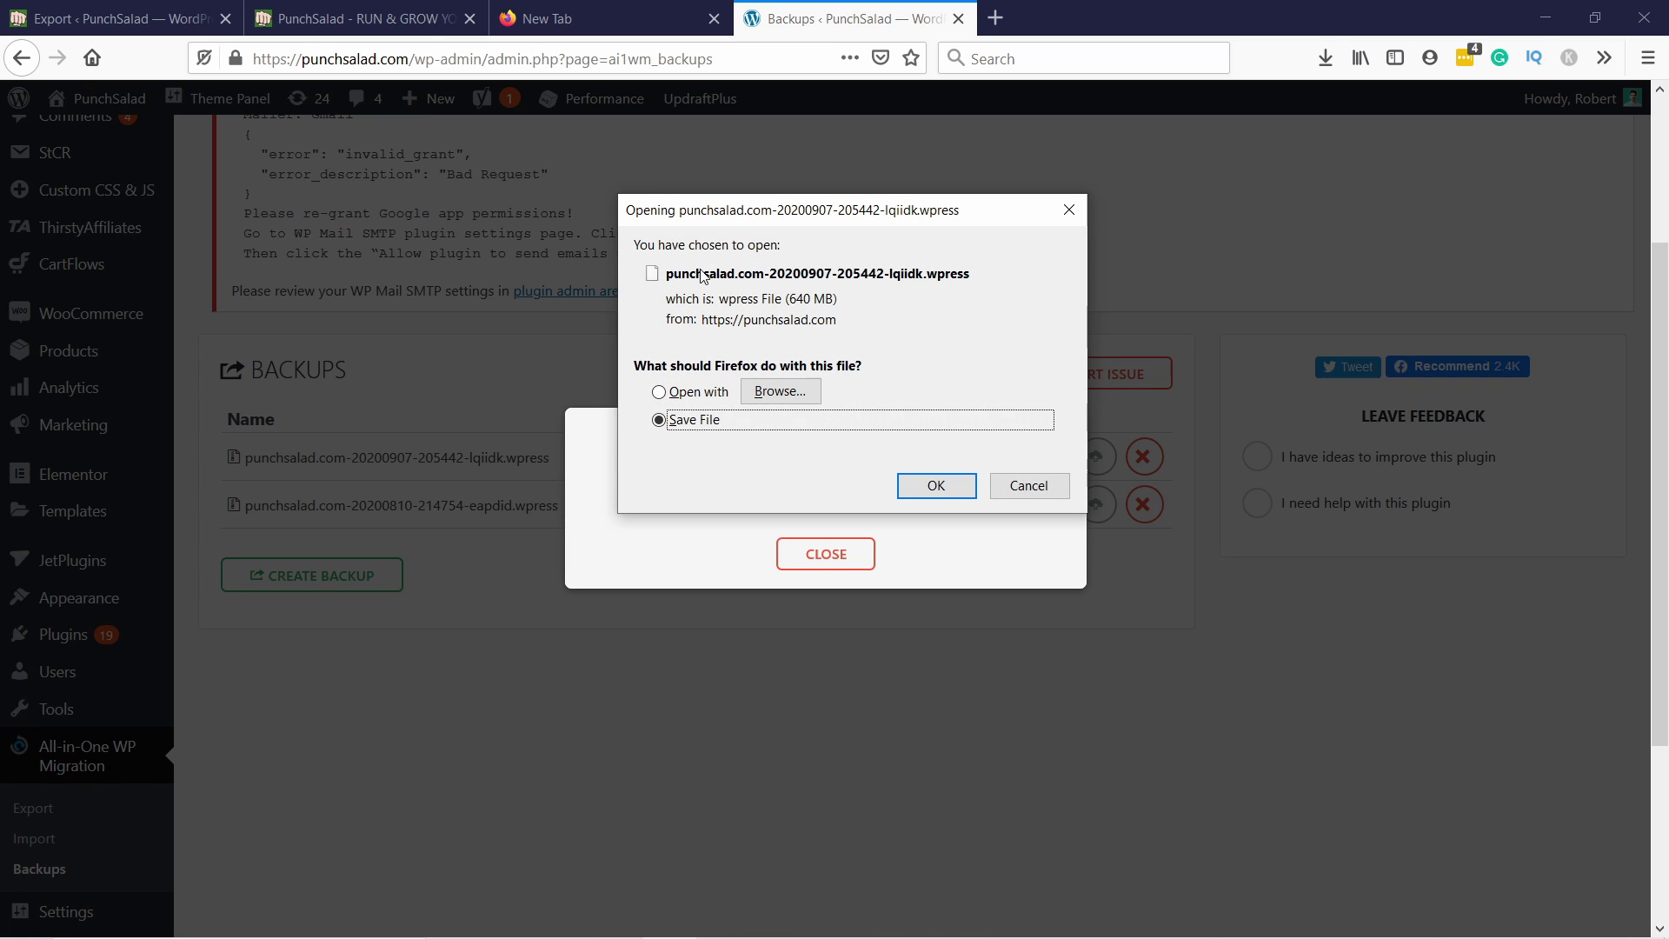
{"action": "left_click", "coordinate": [923, 484]}
{"action": "left_click", "coordinate": [1327, 61]}
{"action": "left_click", "coordinate": [1325, 59]}
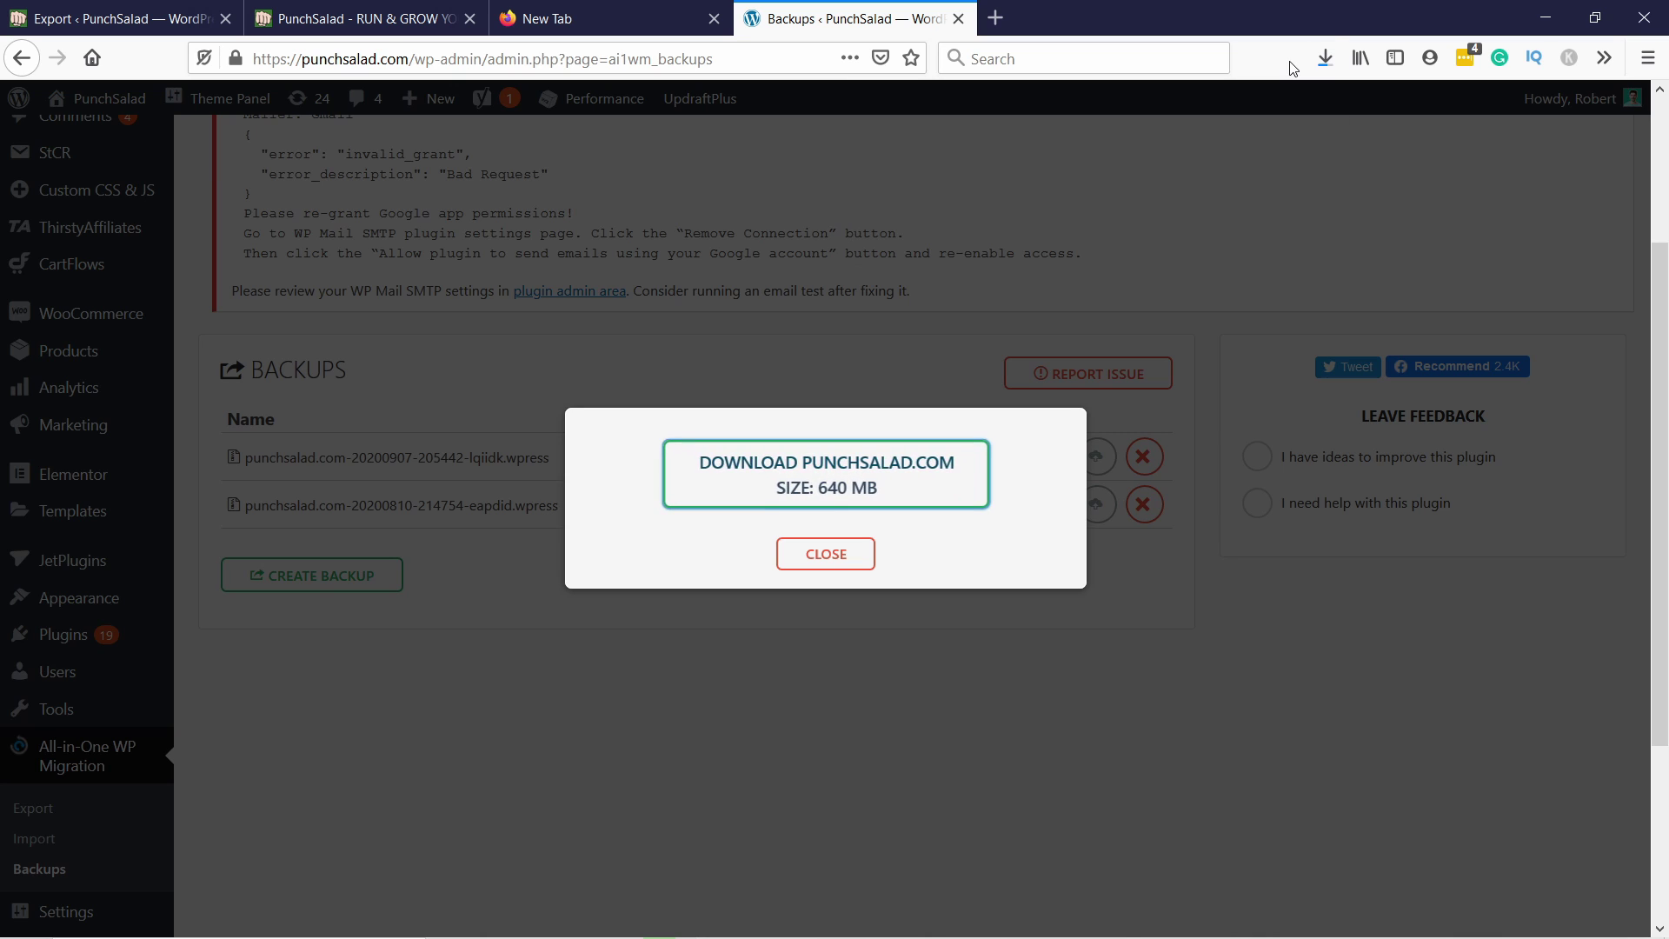
{"action": "left_click", "coordinate": [833, 554]}
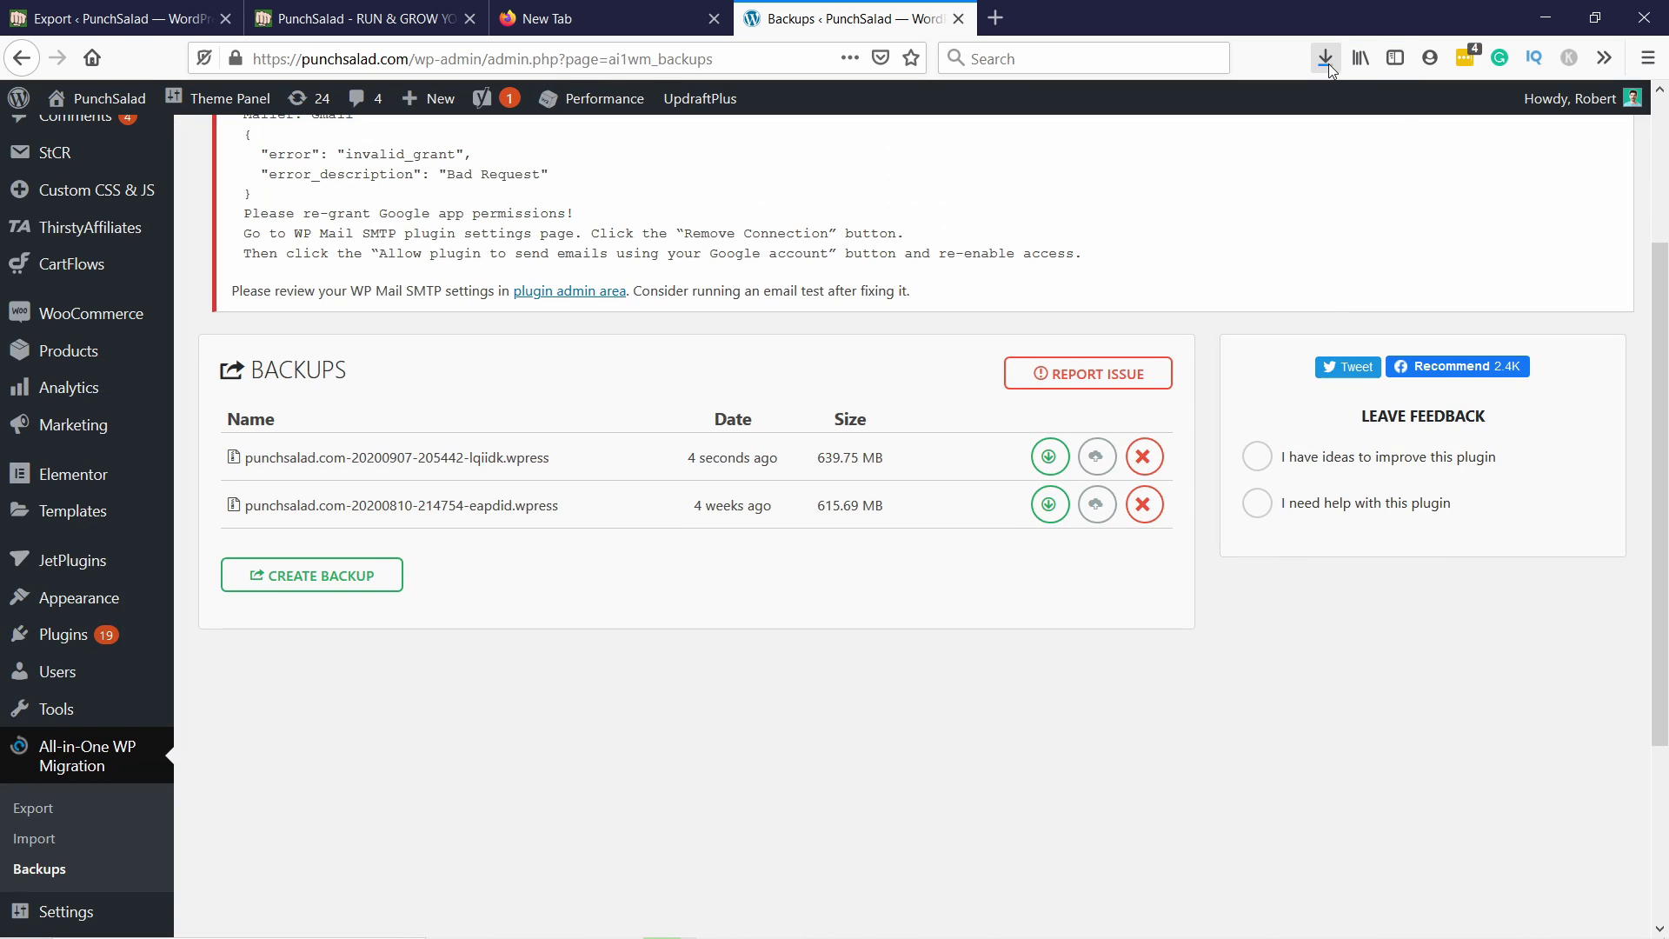
{"action": "scroll", "coordinate": [1195, 411], "scroll_direction": "up", "scroll_amount": 3}
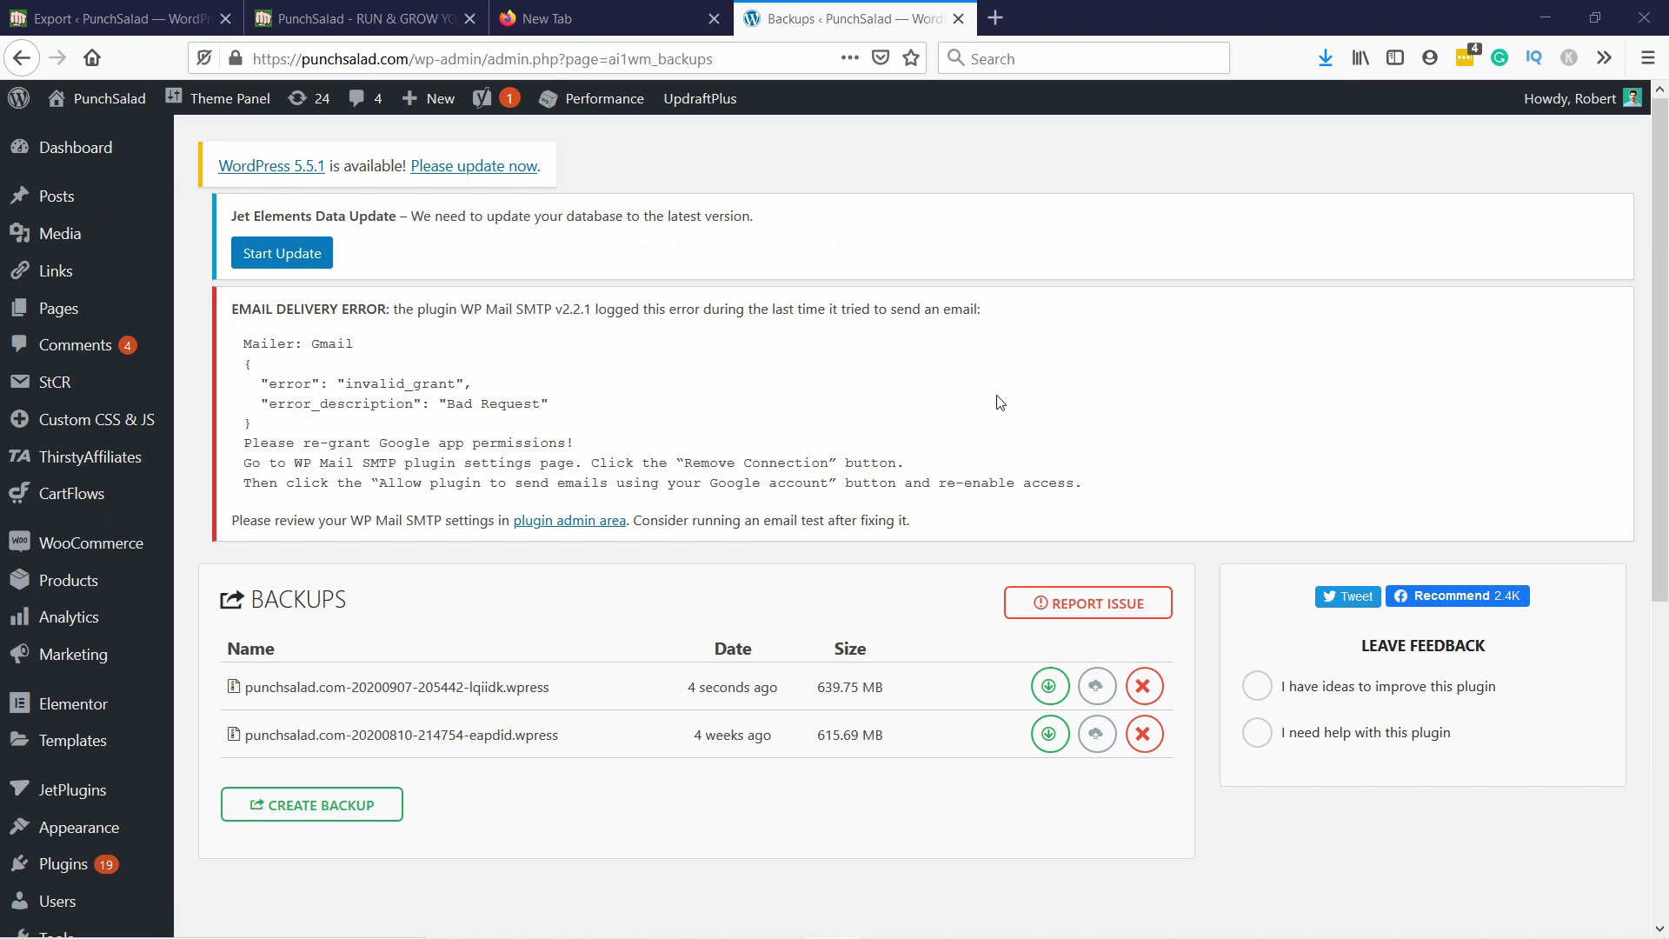
{"action": "left_click", "coordinate": [1328, 62]}
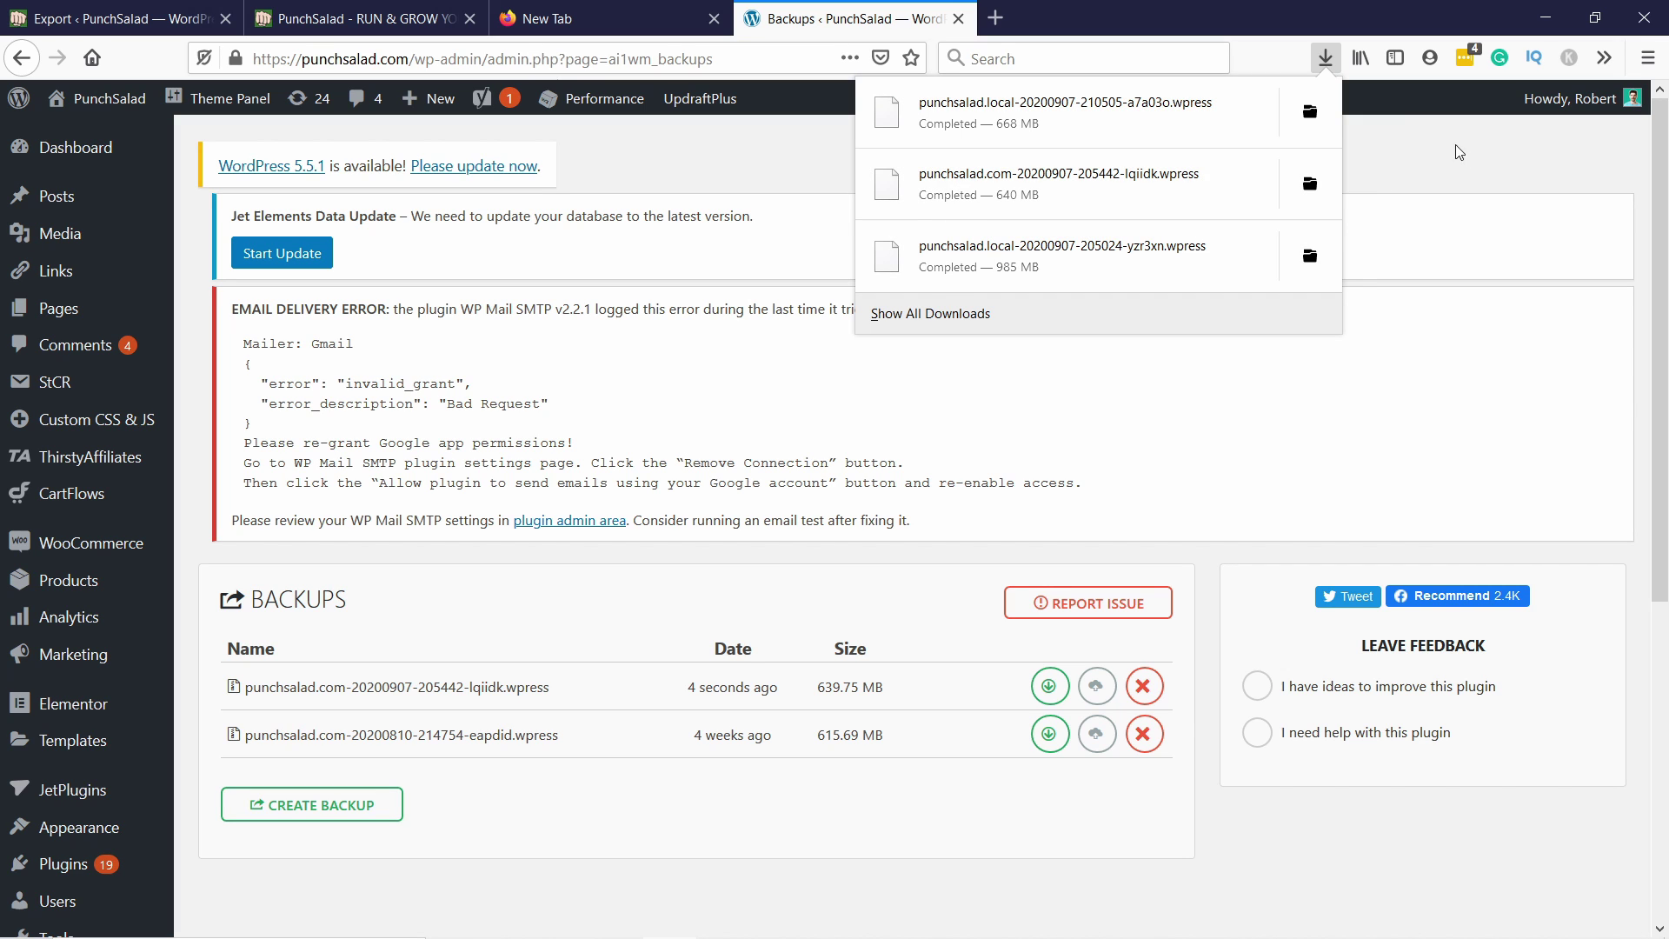
{"action": "left_click", "coordinate": [1489, 193]}
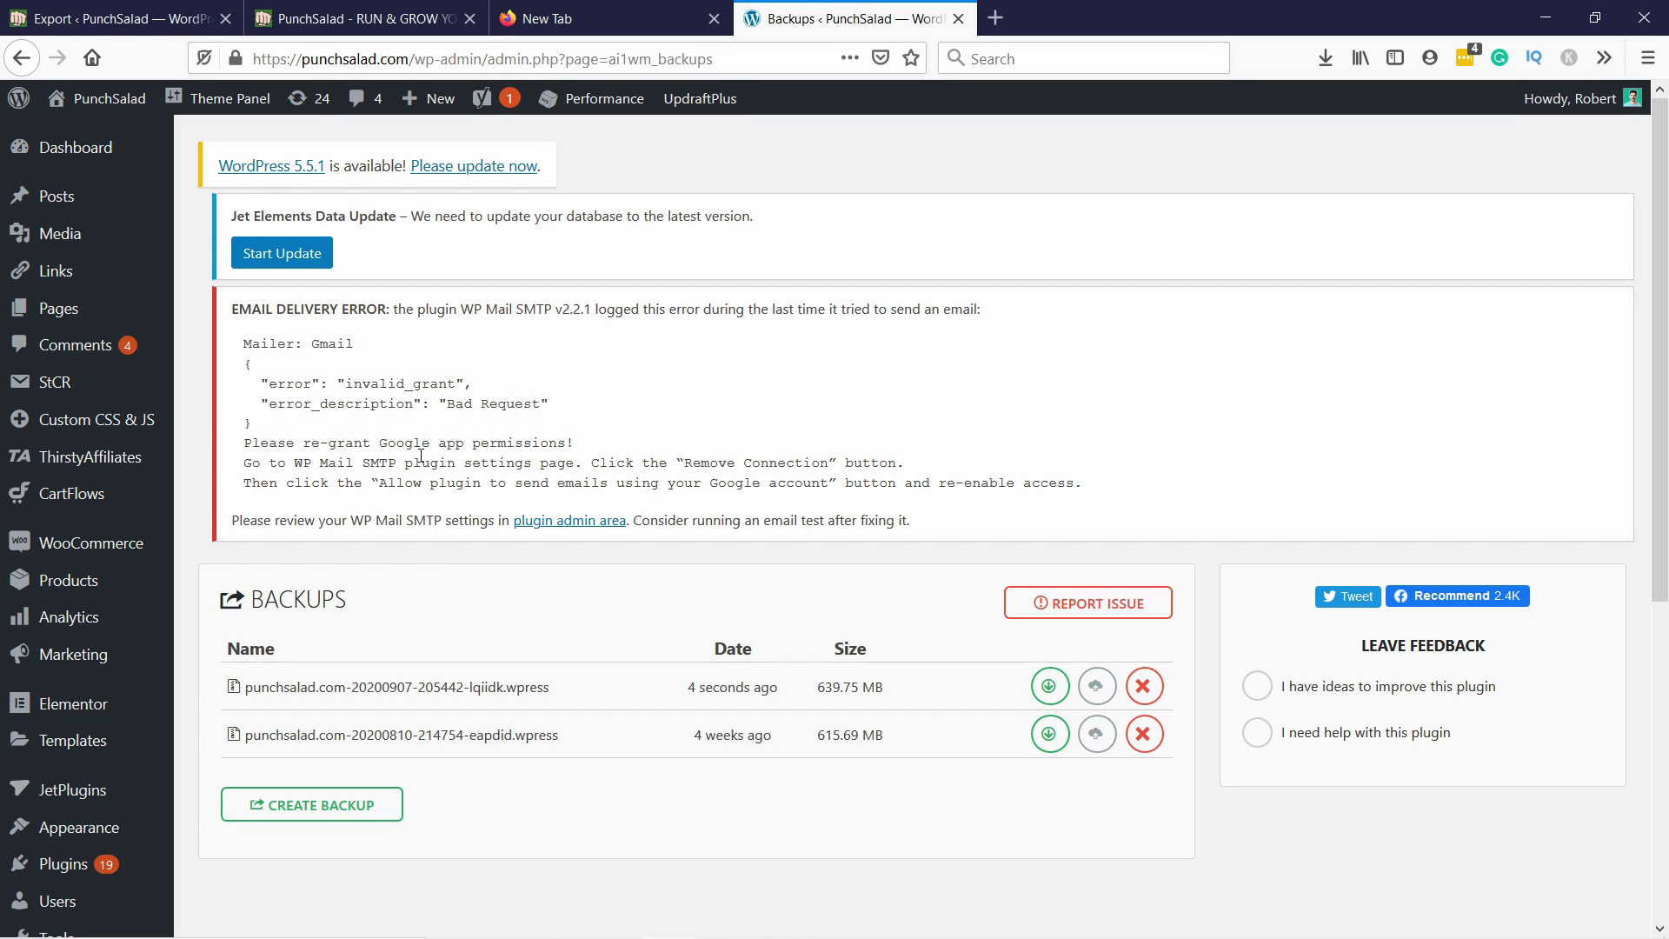
{"action": "scroll", "coordinate": [115, 440], "scroll_direction": "down", "scroll_amount": 5}
{"action": "mouse_move", "coordinate": [95, 348]}
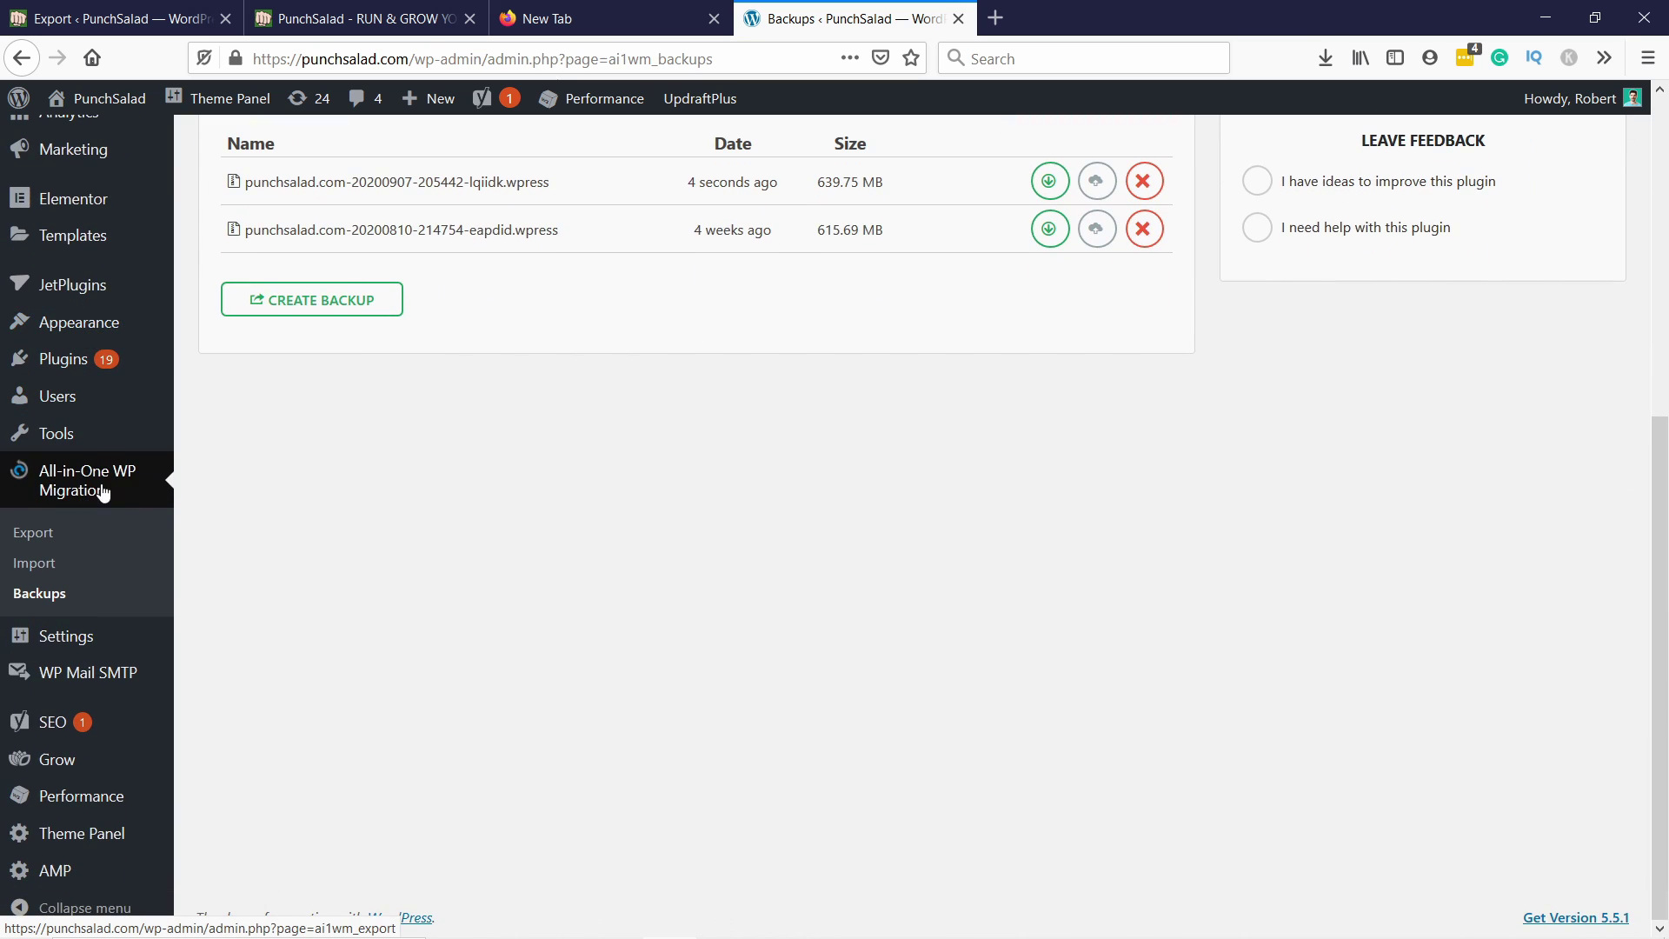
Step: Open the Import page, review the Import From sources, and highlight the 64 MB upload limit
{"action": "left_click", "coordinate": [36, 571]}
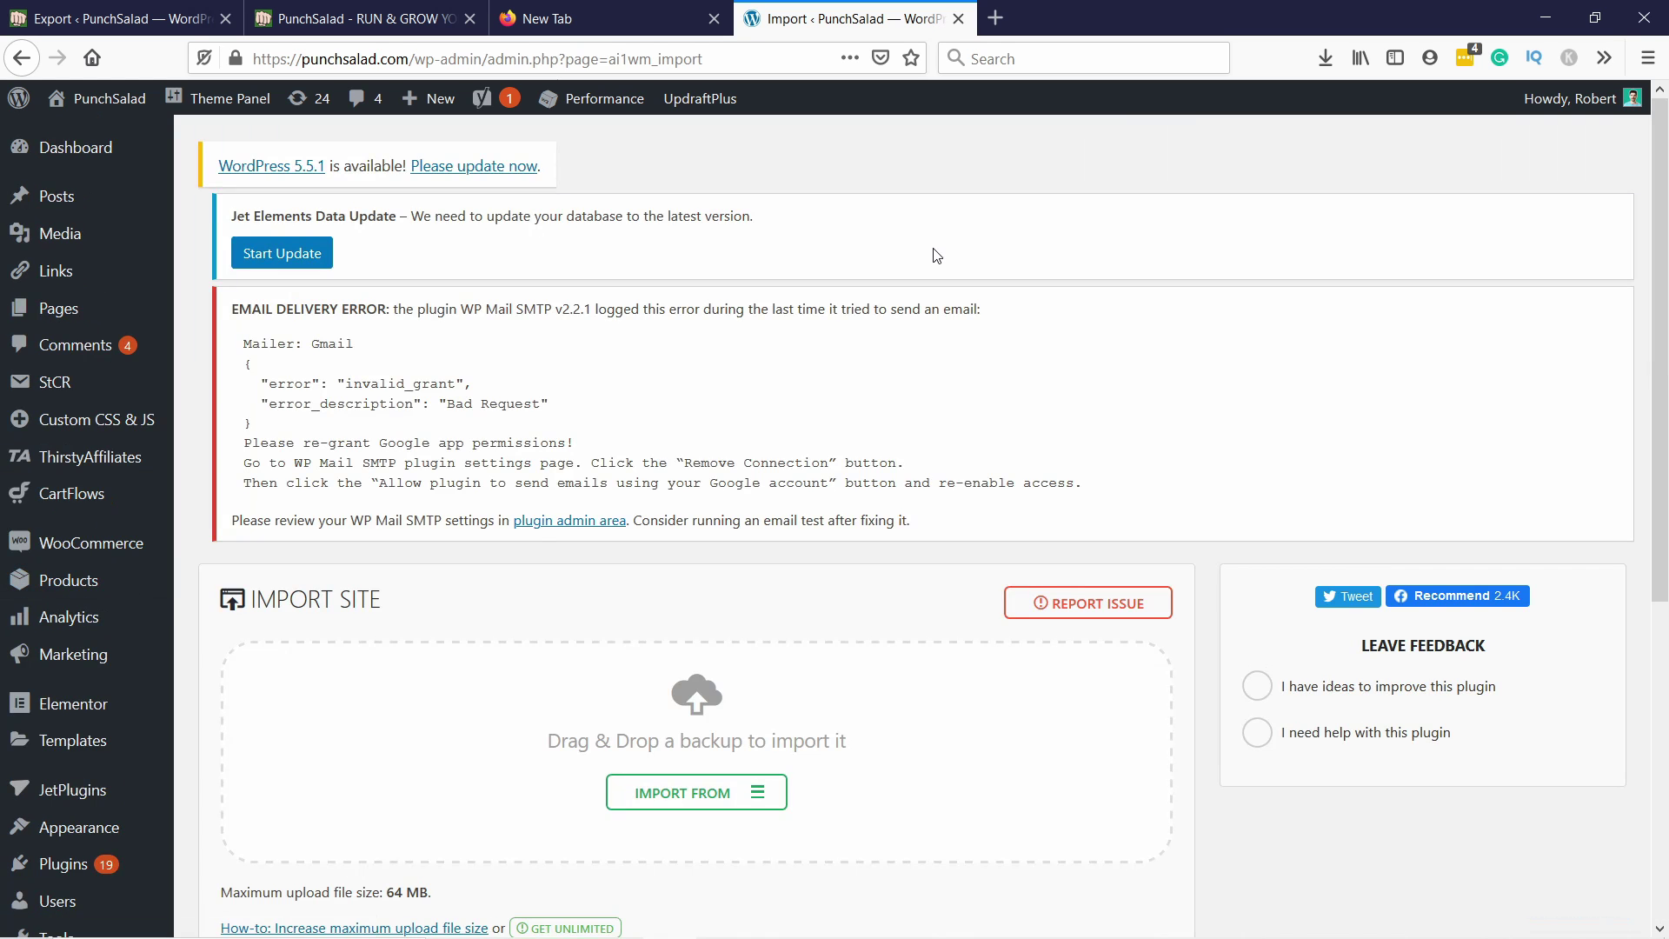
{"action": "scroll", "coordinate": [937, 248], "scroll_direction": "down", "scroll_amount": 2}
{"action": "scroll", "coordinate": [937, 247], "scroll_direction": "down", "scroll_amount": 2}
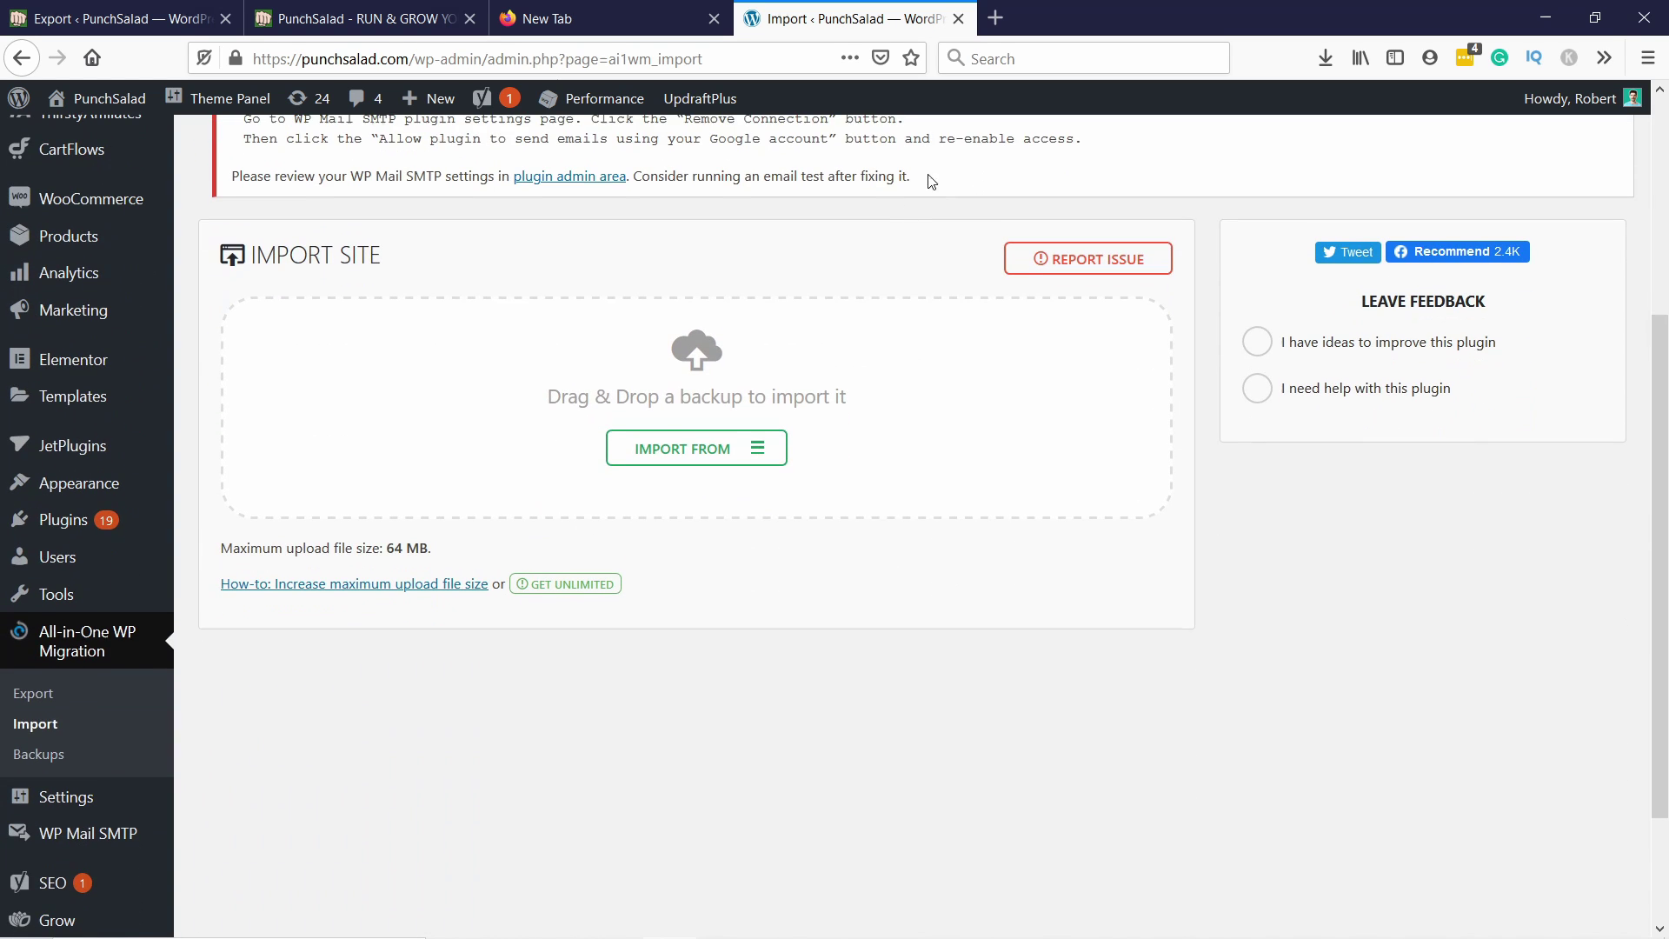
{"action": "left_click", "coordinate": [686, 453]}
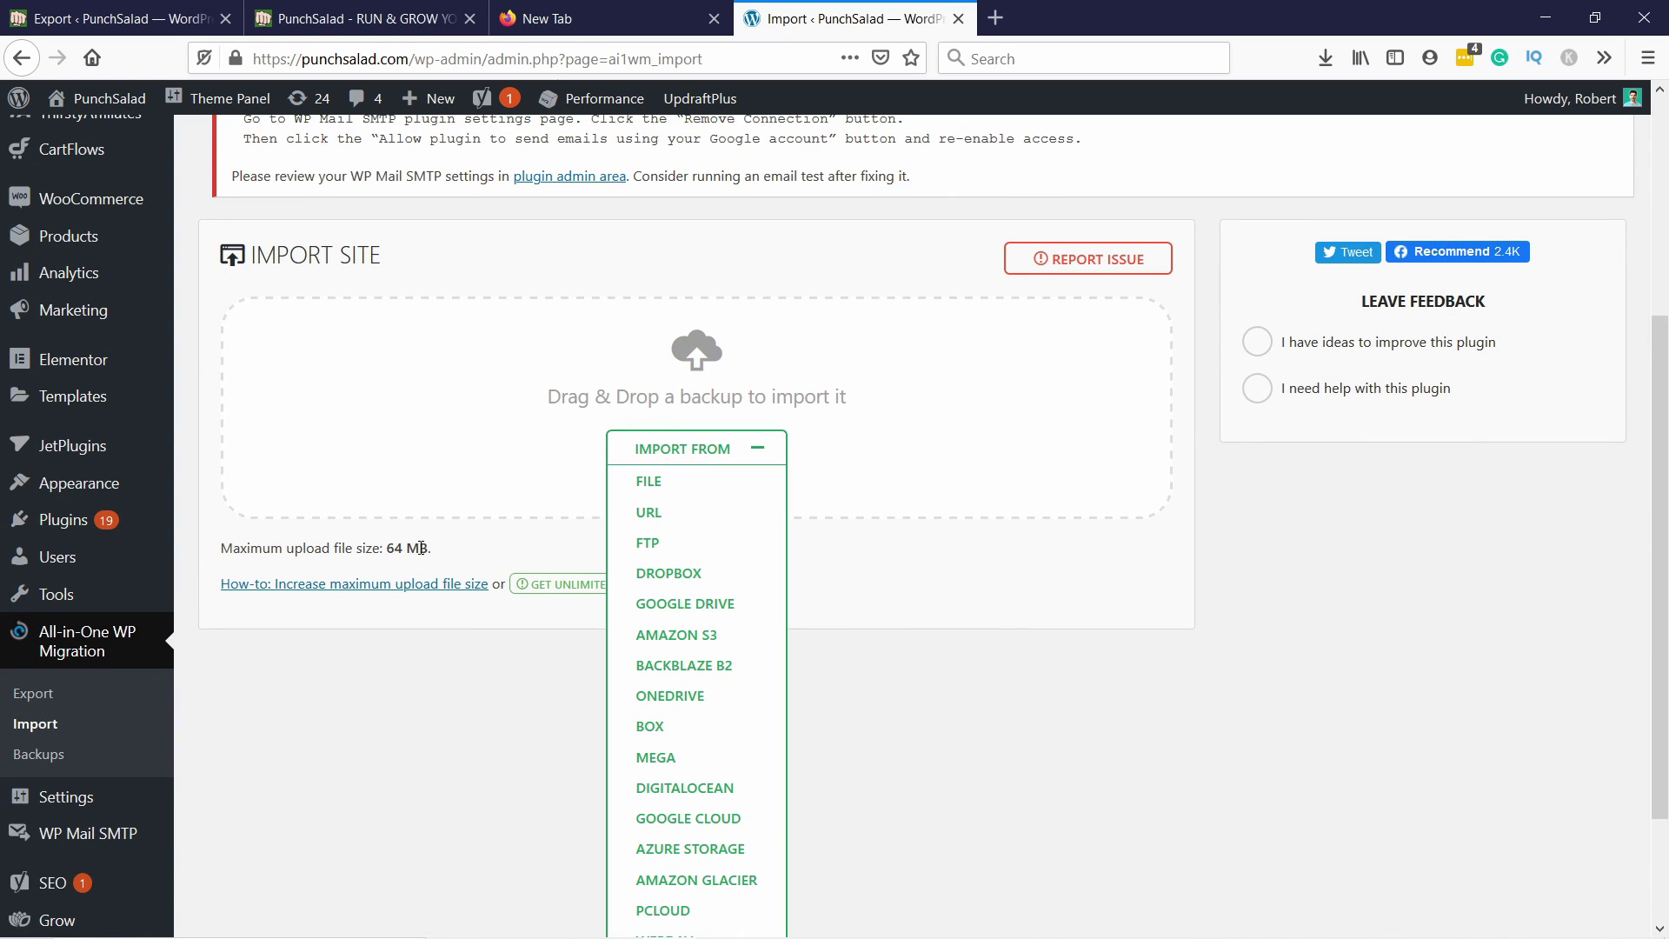
{"action": "left_click", "coordinate": [653, 453]}
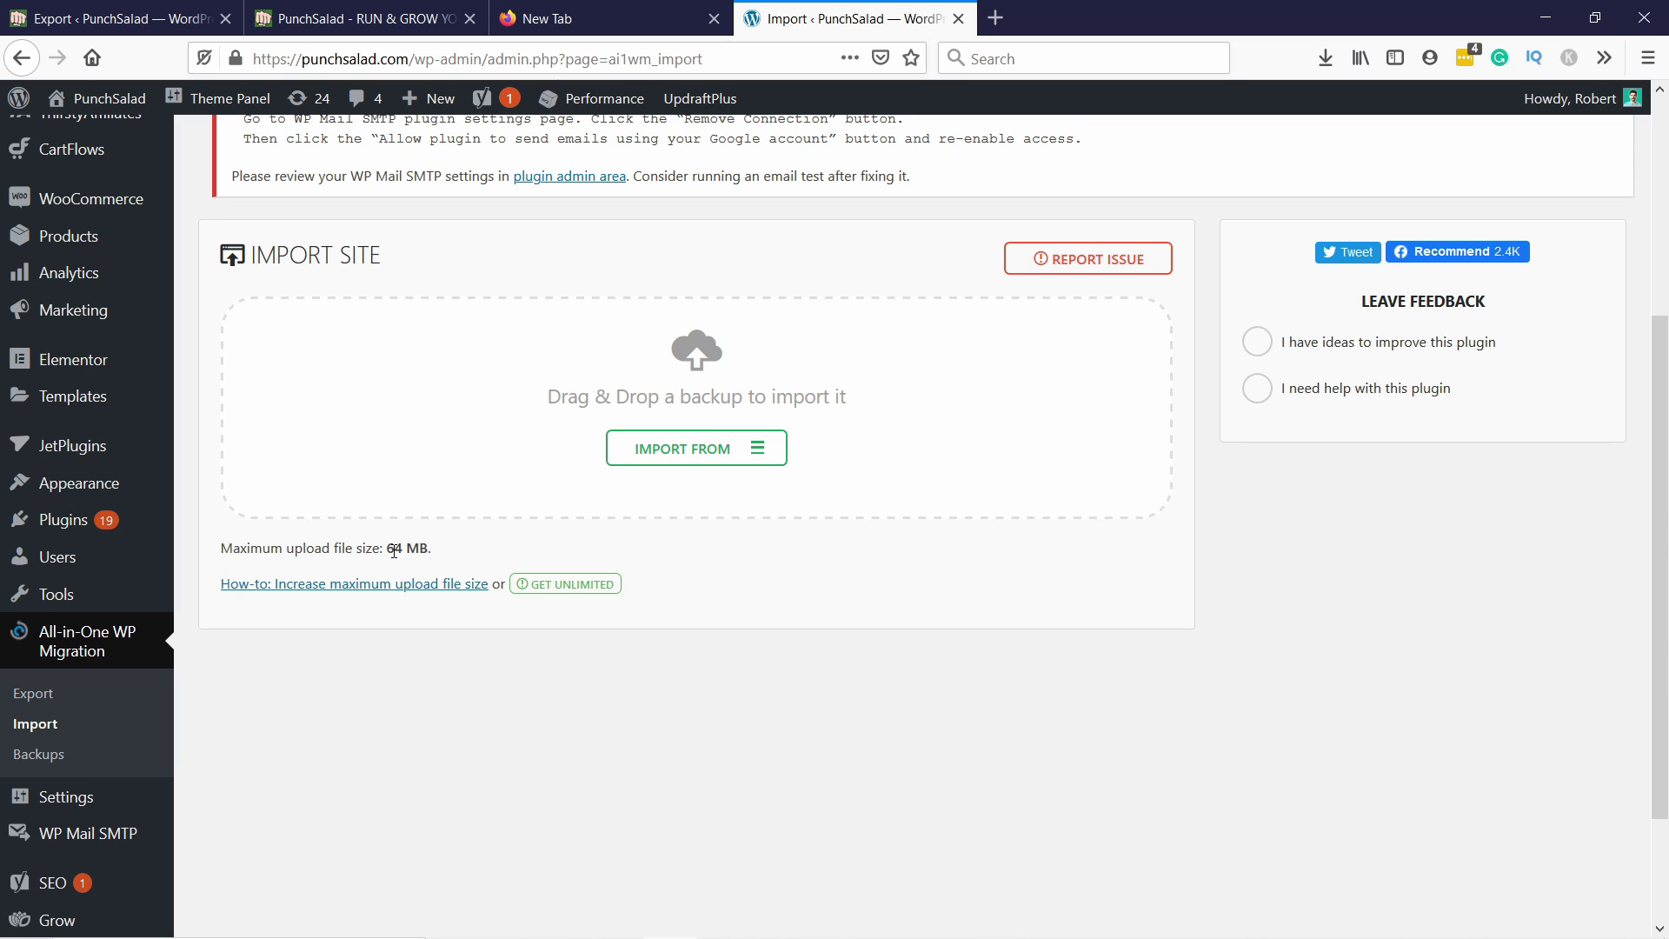
{"action": "left_click_drag", "start_coordinate": [392, 546], "coordinate": [439, 548]}
{"action": "left_click", "coordinate": [443, 560]}
{"action": "left_click_drag", "start_coordinate": [388, 548], "coordinate": [460, 557]}
Step: Open and read the ServMask guide on increasing the maximum upload file size
{"action": "left_click", "coordinate": [432, 584]}
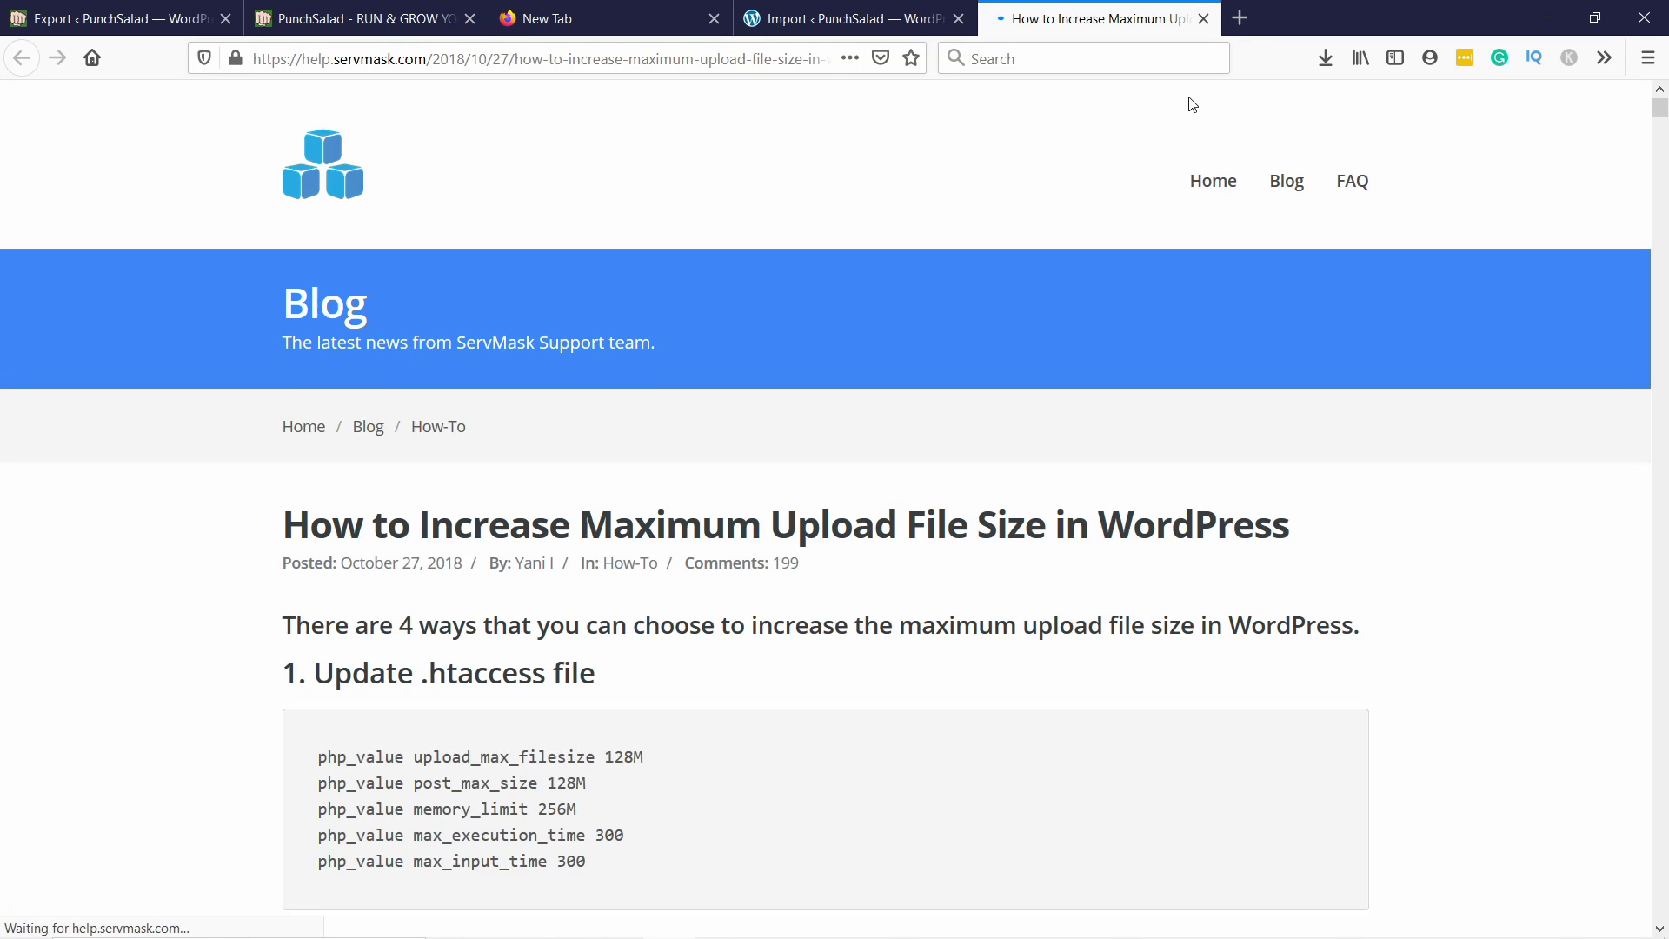
{"action": "scroll", "coordinate": [703, 543], "scroll_direction": "down", "scroll_amount": 2}
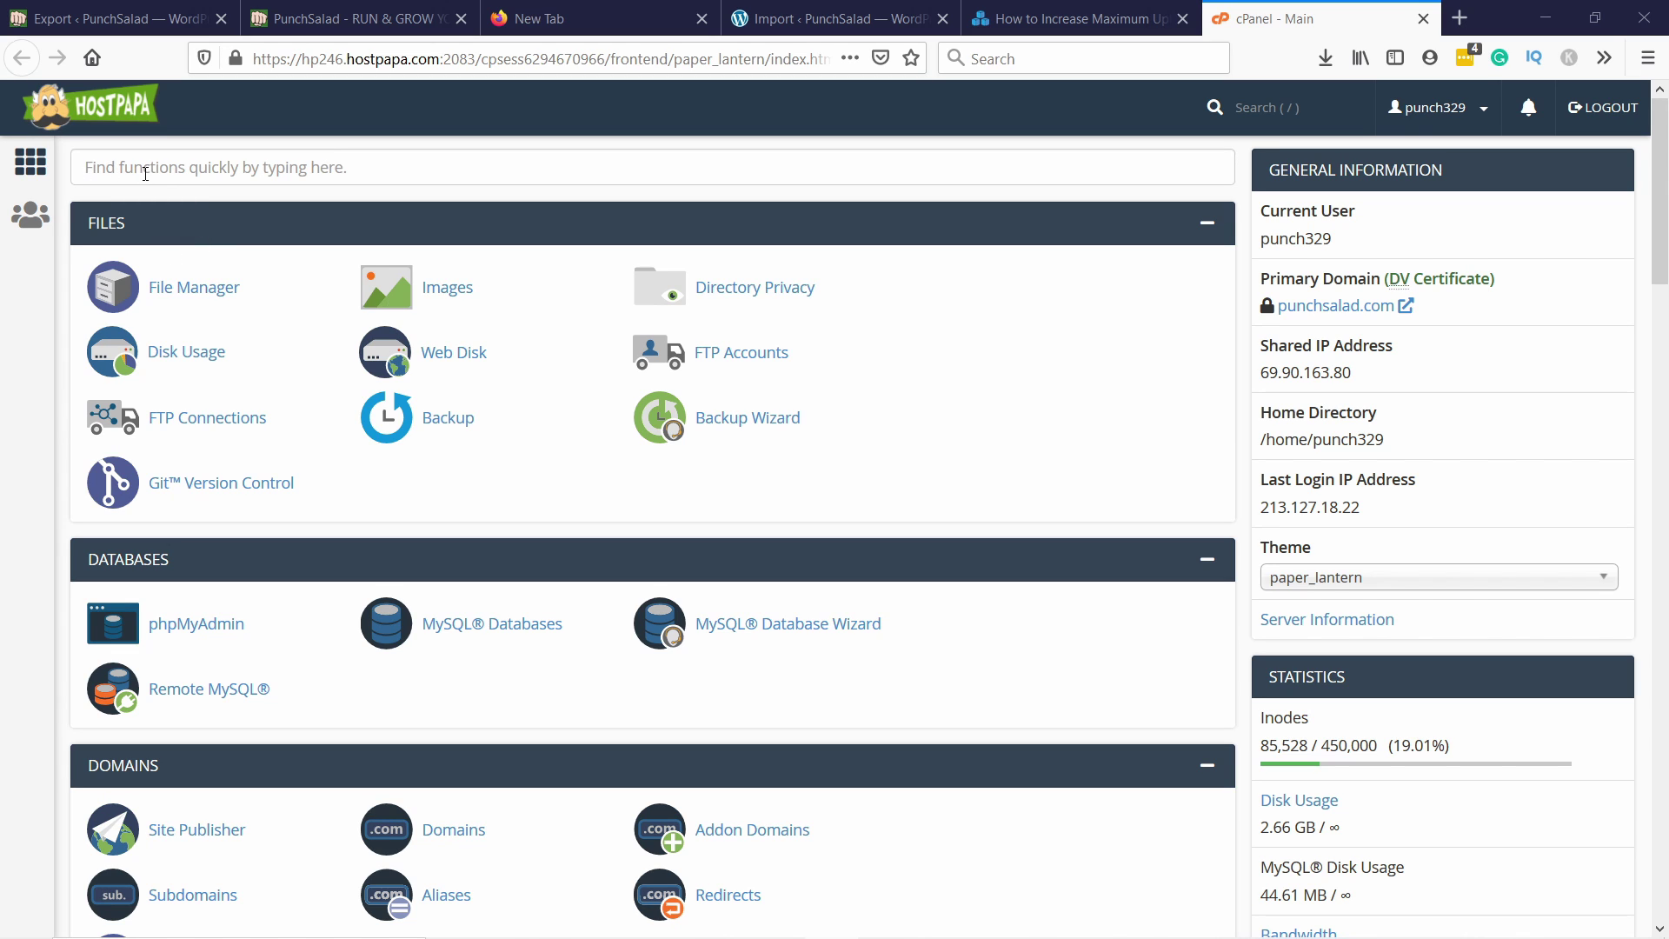
Step: Find 'phpv' in cPanel and open Select PHP Version
{"action": "left_click", "coordinate": [114, 167]}
{"action": "type", "text": "phpv"}
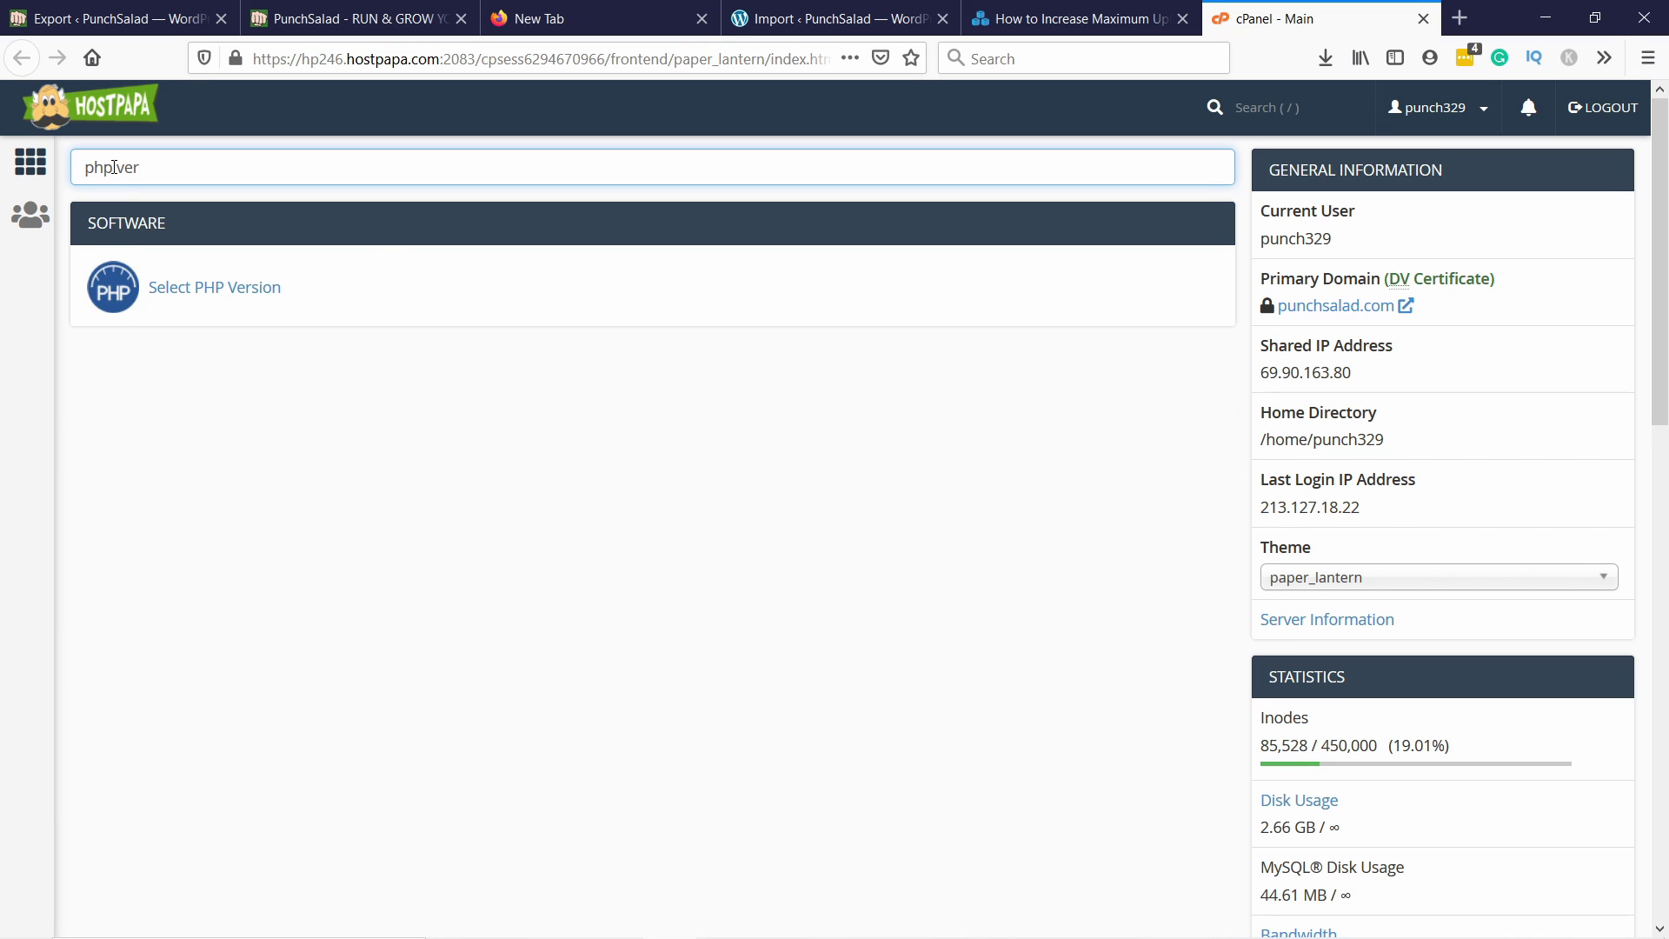
{"action": "left_click", "coordinate": [224, 292]}
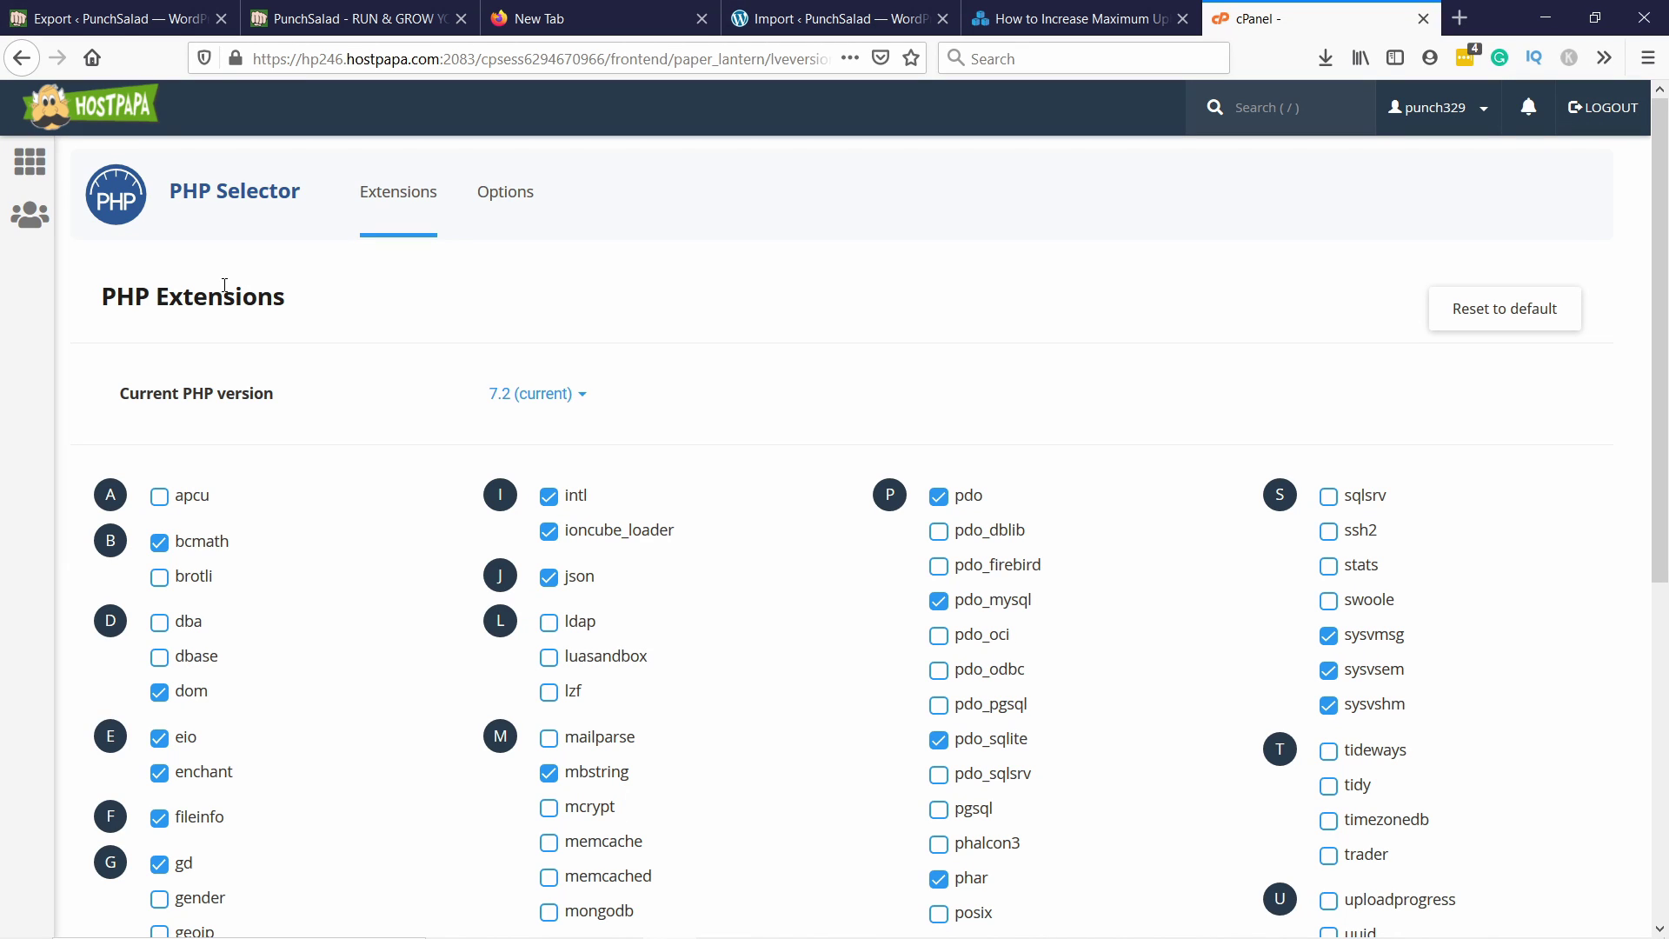
Step: In cPanel's PHP options, set post_max_size to 1G
{"action": "left_click", "coordinate": [501, 200]}
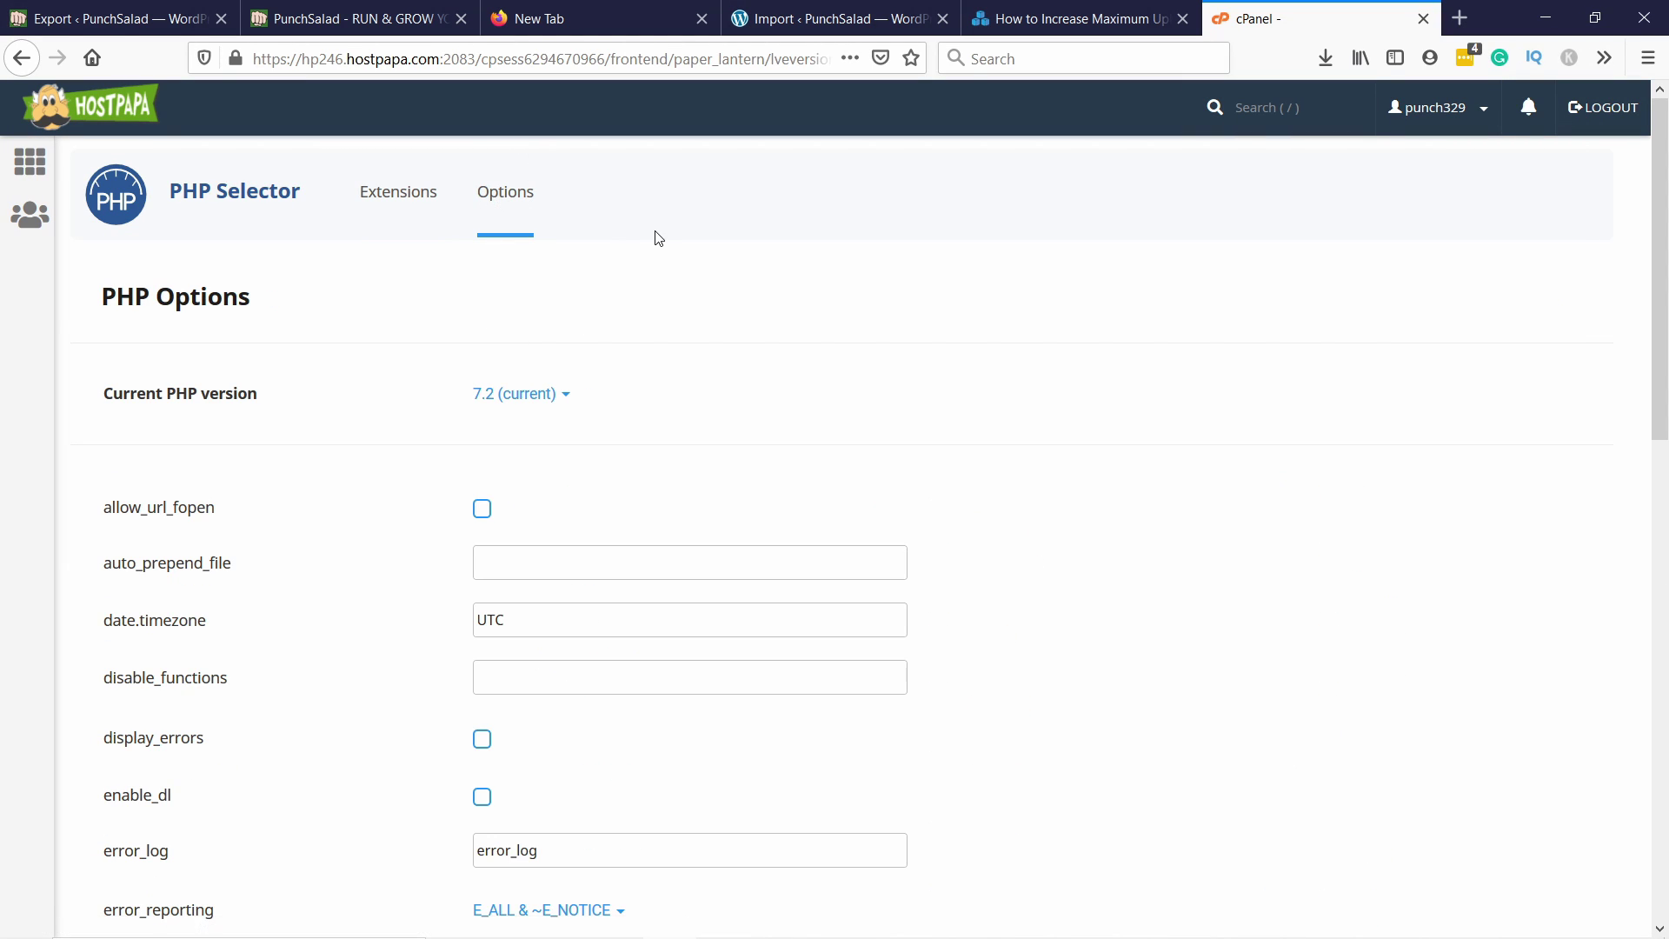
{"action": "scroll", "coordinate": [677, 209], "scroll_direction": "down", "scroll_amount": 10}
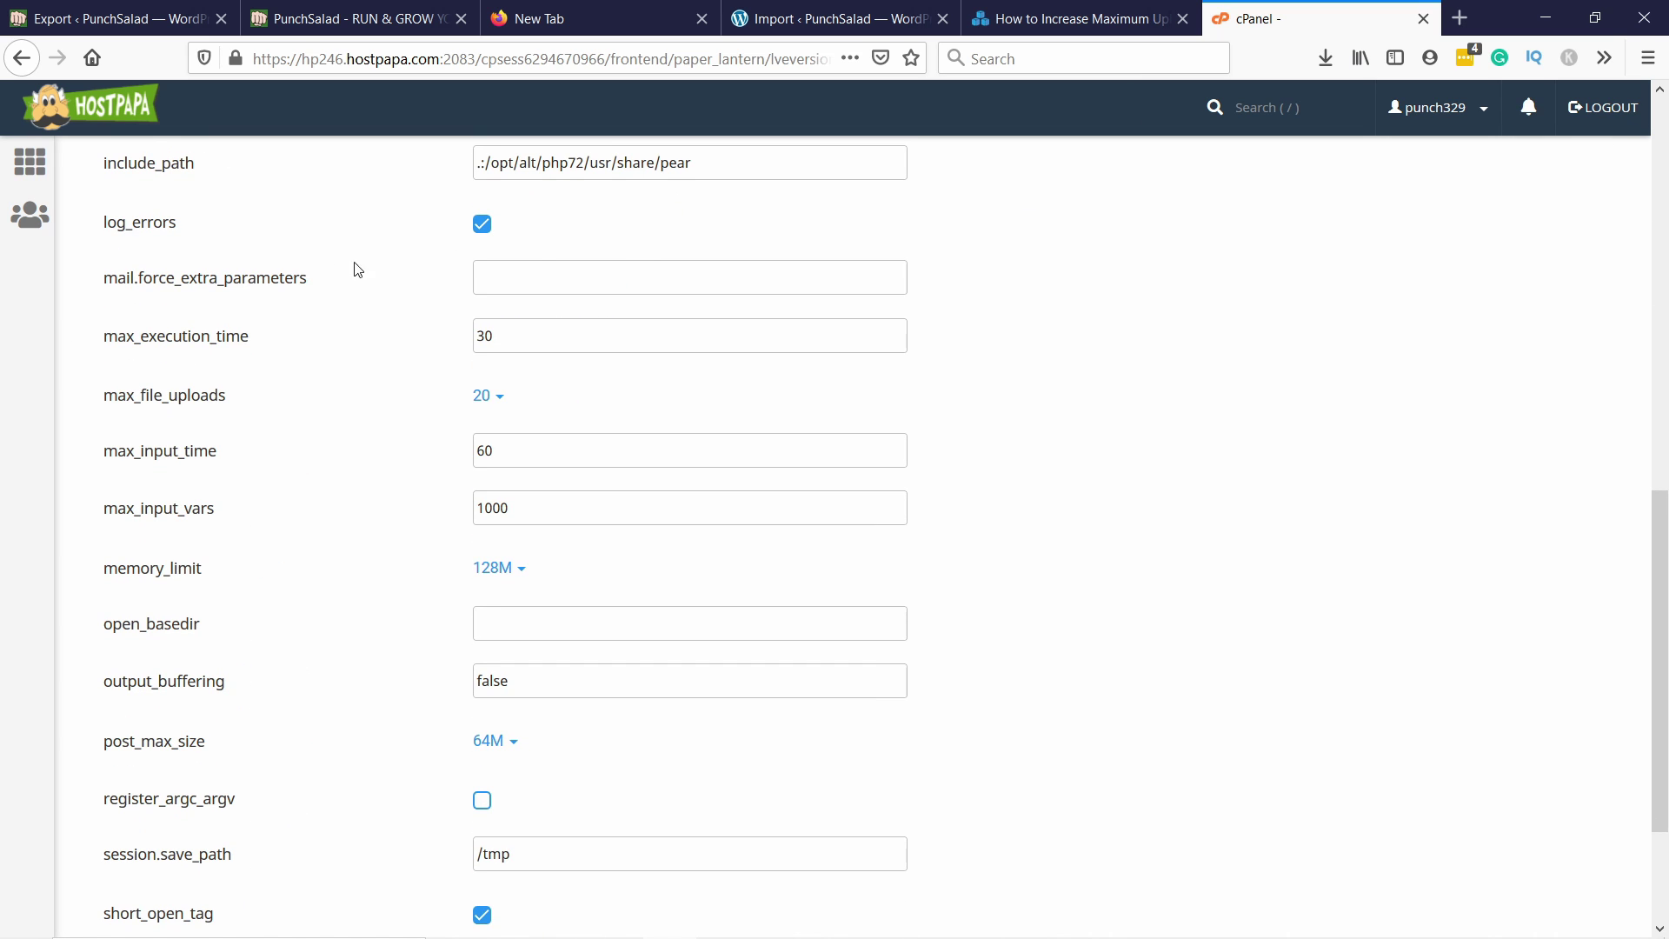
{"action": "mouse_move", "coordinate": [506, 750]}
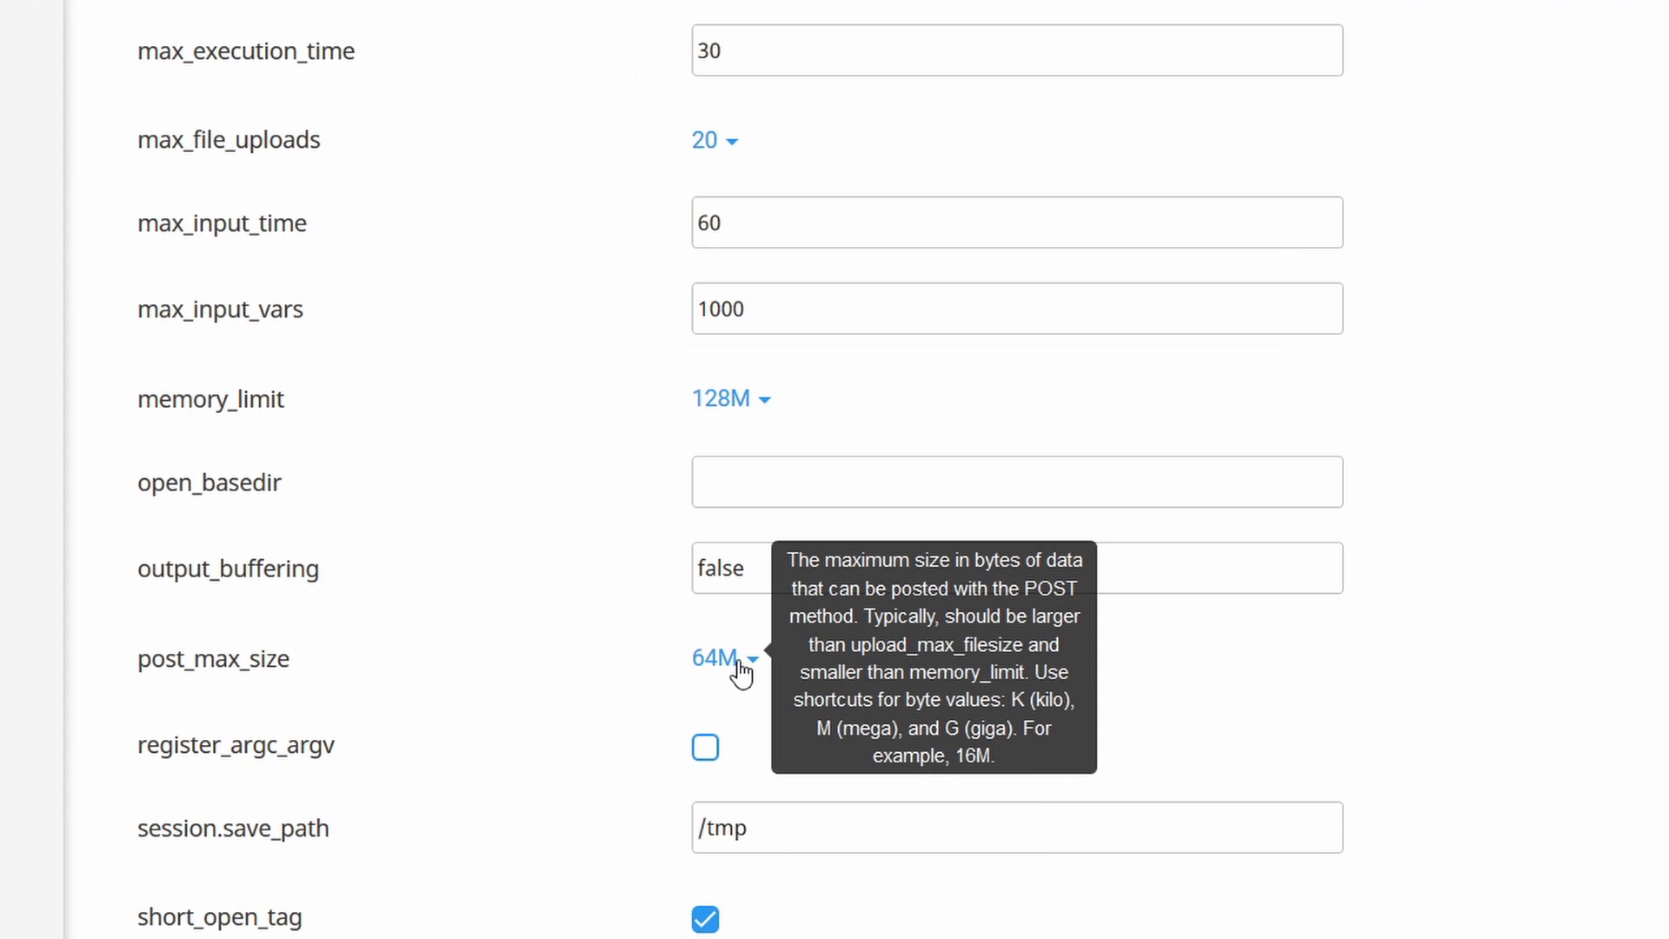
{"action": "left_click", "coordinate": [741, 673]}
{"action": "scroll", "coordinate": [745, 615], "scroll_direction": "down", "scroll_amount": 5}
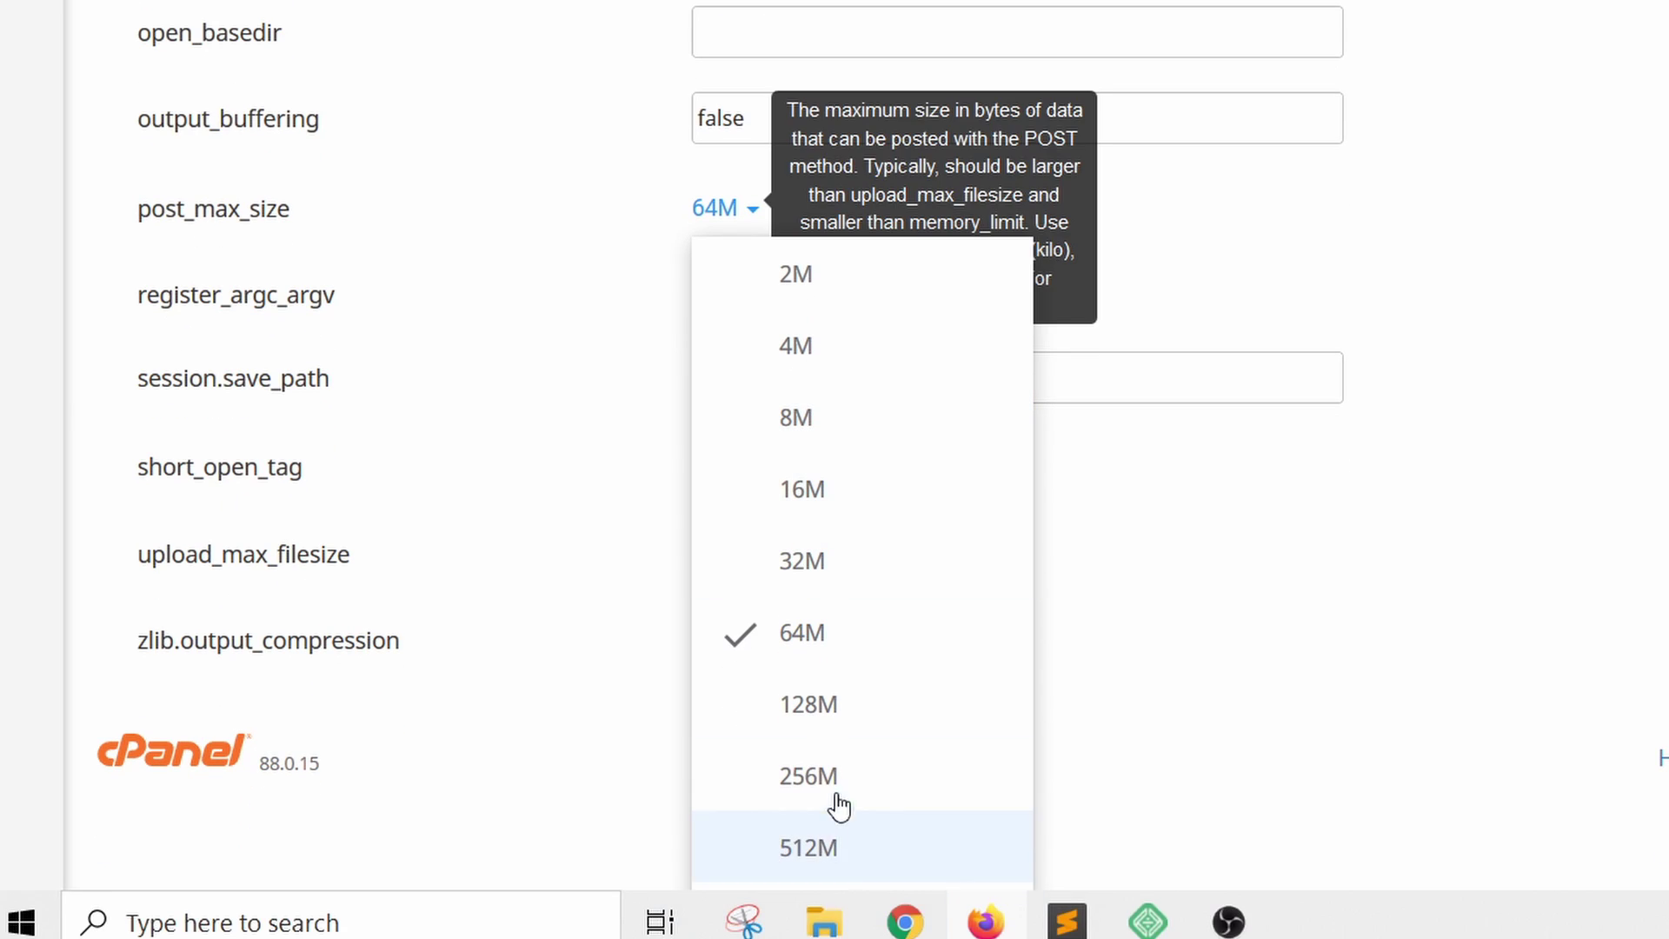
{"action": "left_click", "coordinate": [798, 918]}
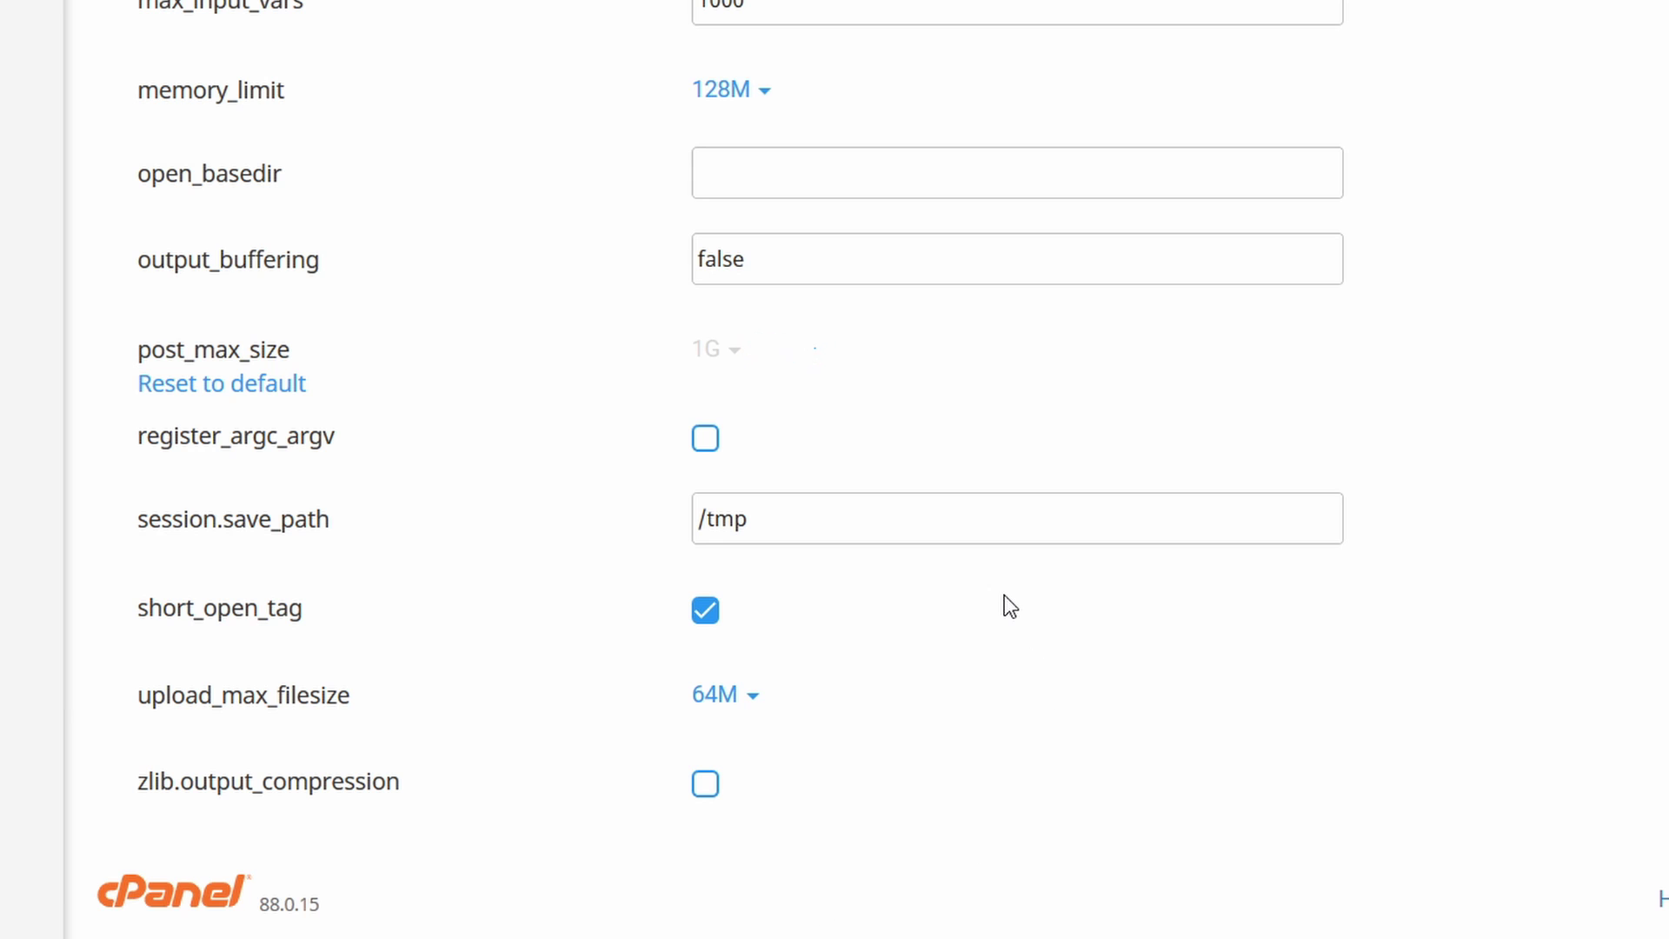
Step: Set upload_max_filesize and memory_limit to 1G as well
{"action": "mouse_move", "coordinate": [225, 341]}
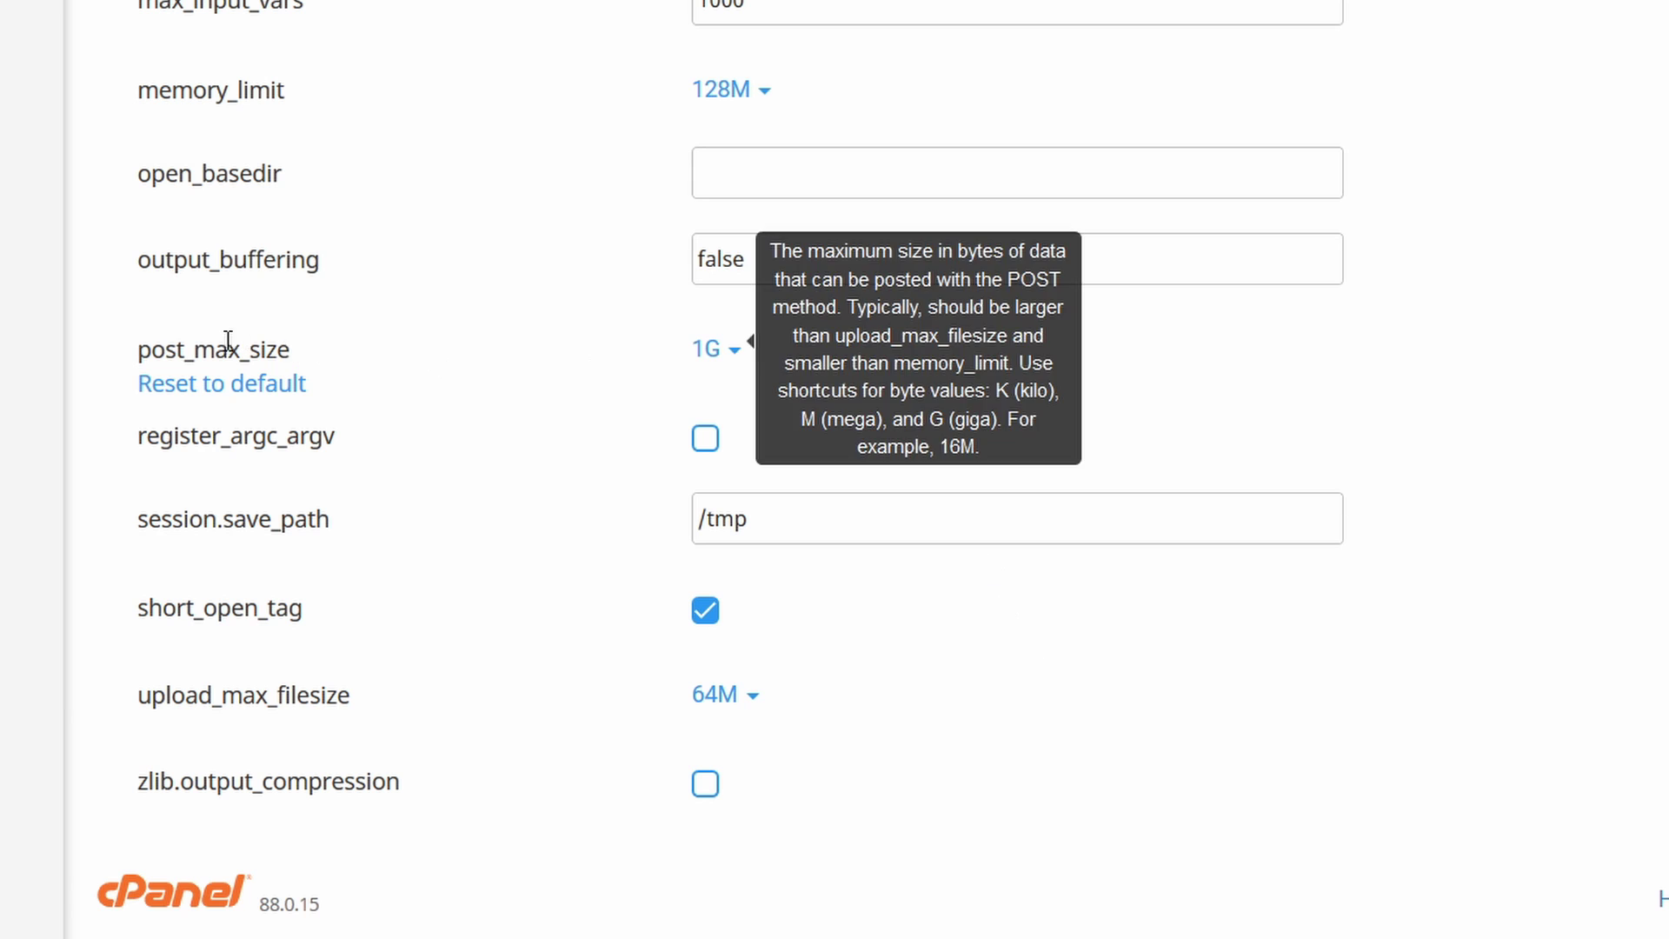
{"action": "left_click", "coordinate": [730, 706]}
{"action": "scroll", "coordinate": [733, 708], "scroll_direction": "down", "scroll_amount": 5}
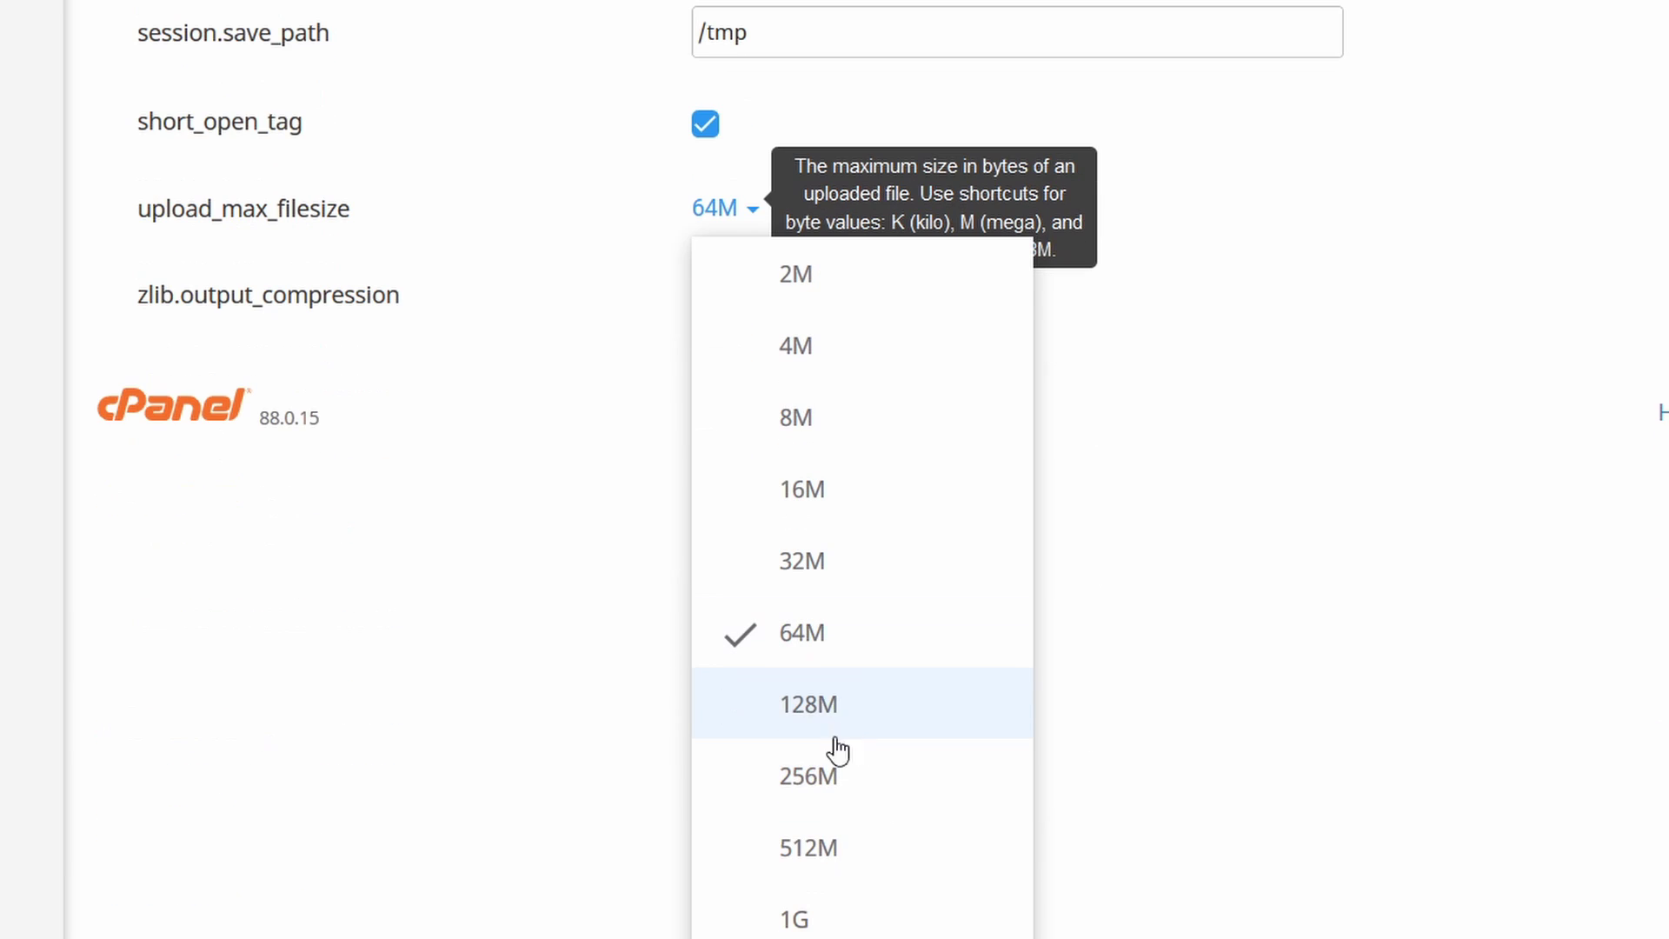
{"action": "left_click", "coordinate": [853, 913]}
{"action": "mouse_move", "coordinate": [843, 244]}
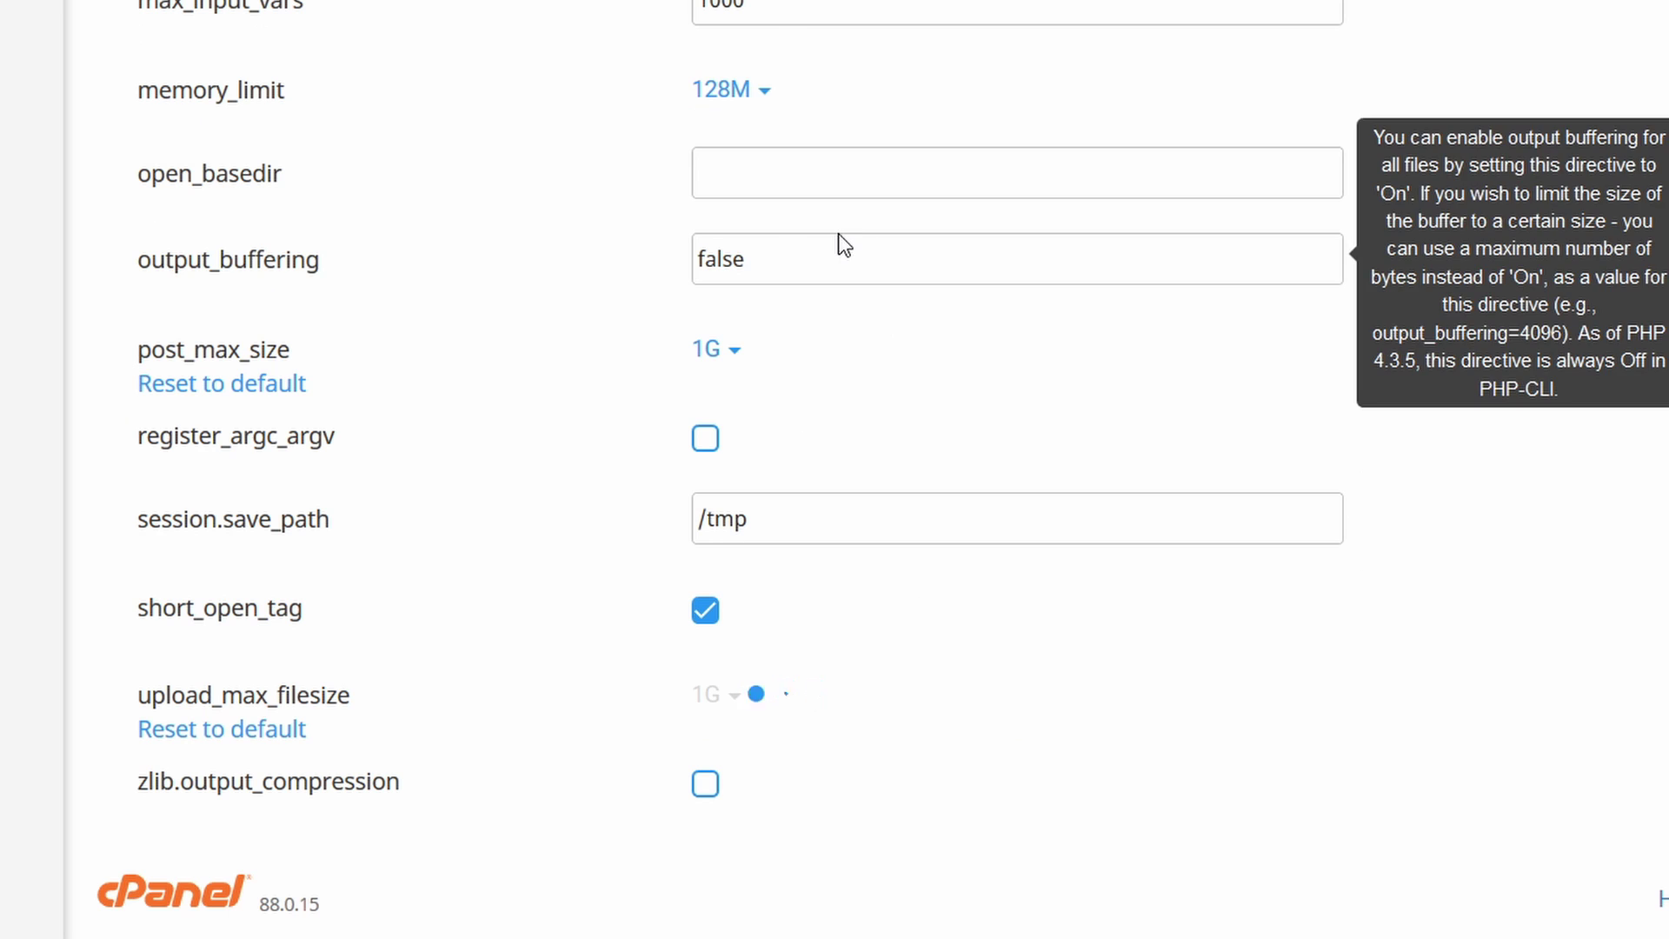
{"action": "left_click", "coordinate": [726, 91]}
{"action": "left_click", "coordinate": [880, 663]}
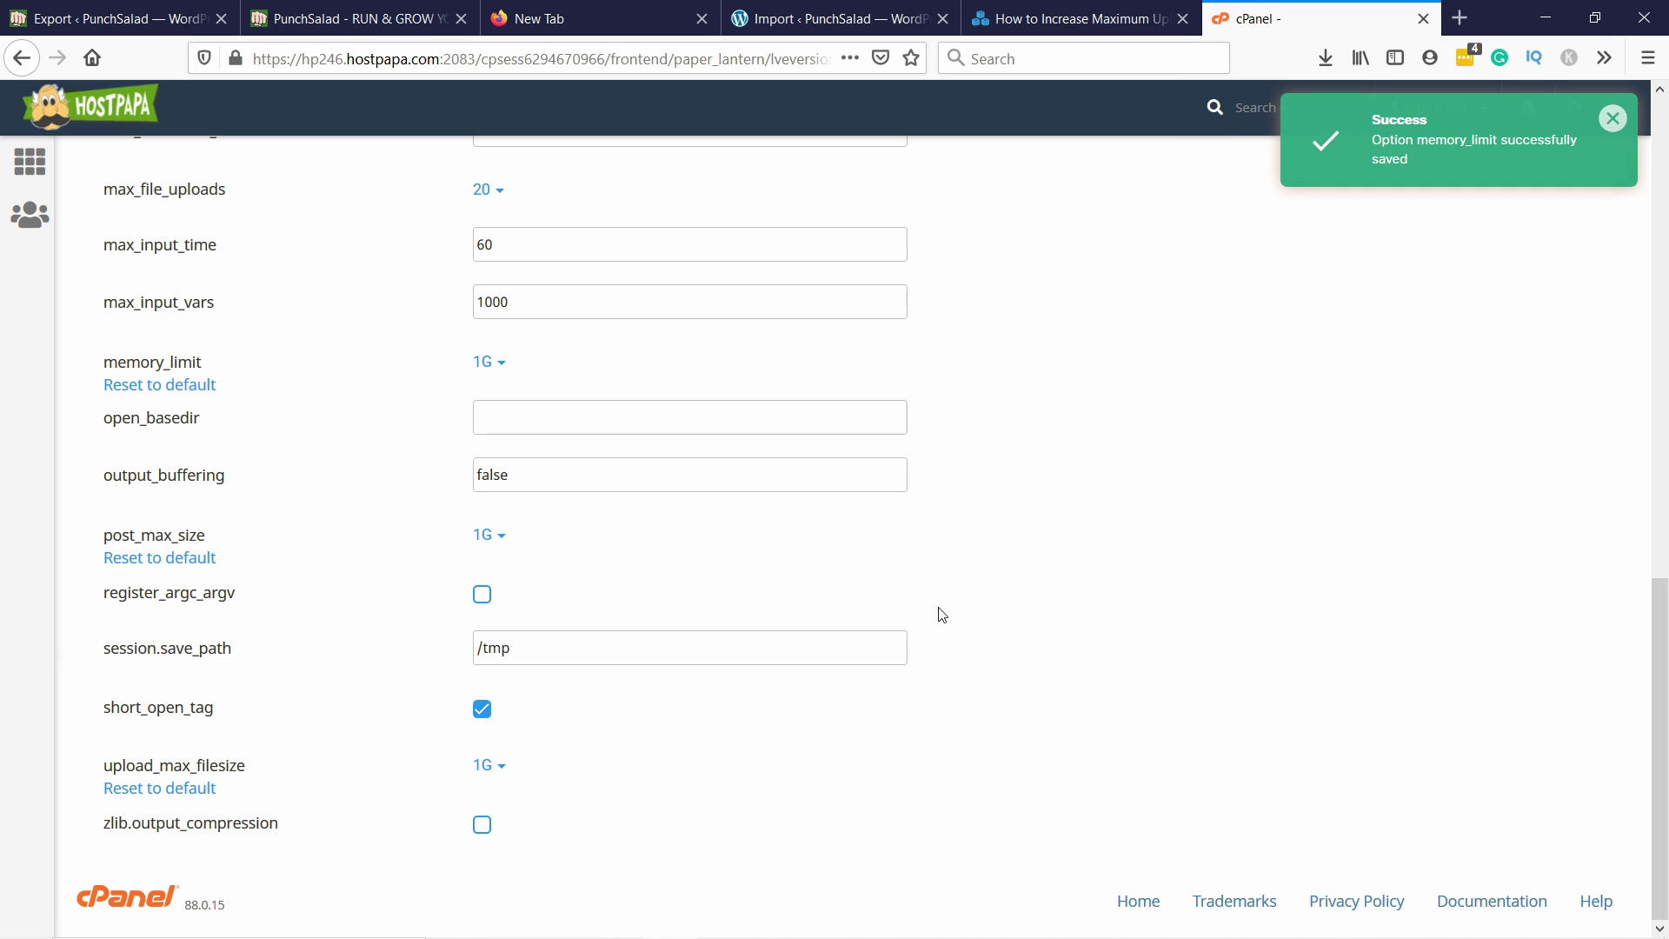
{"action": "scroll", "coordinate": [1113, 495], "scroll_direction": "up", "scroll_amount": 3}
{"action": "scroll", "coordinate": [1095, 496], "scroll_direction": "down", "scroll_amount": 3}
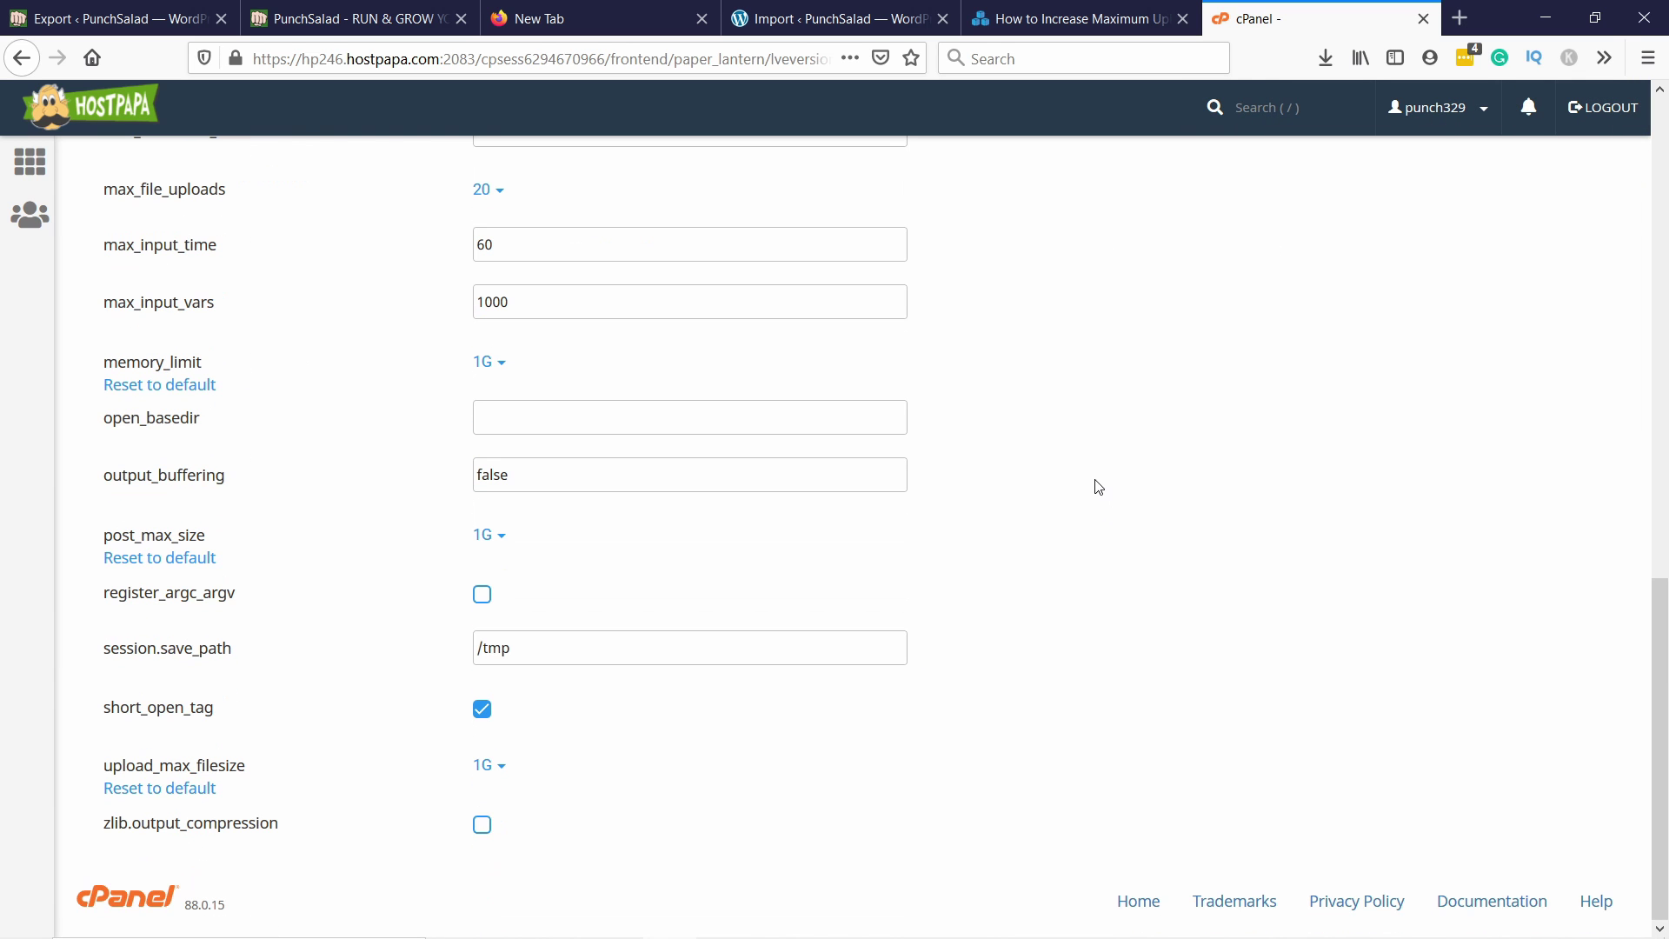
Step: Reload the Import Site page so it shows the 1 GB upload limit, then open IMPORT FROM
{"action": "left_click", "coordinate": [830, 19]}
{"action": "left_click", "coordinate": [742, 64]}
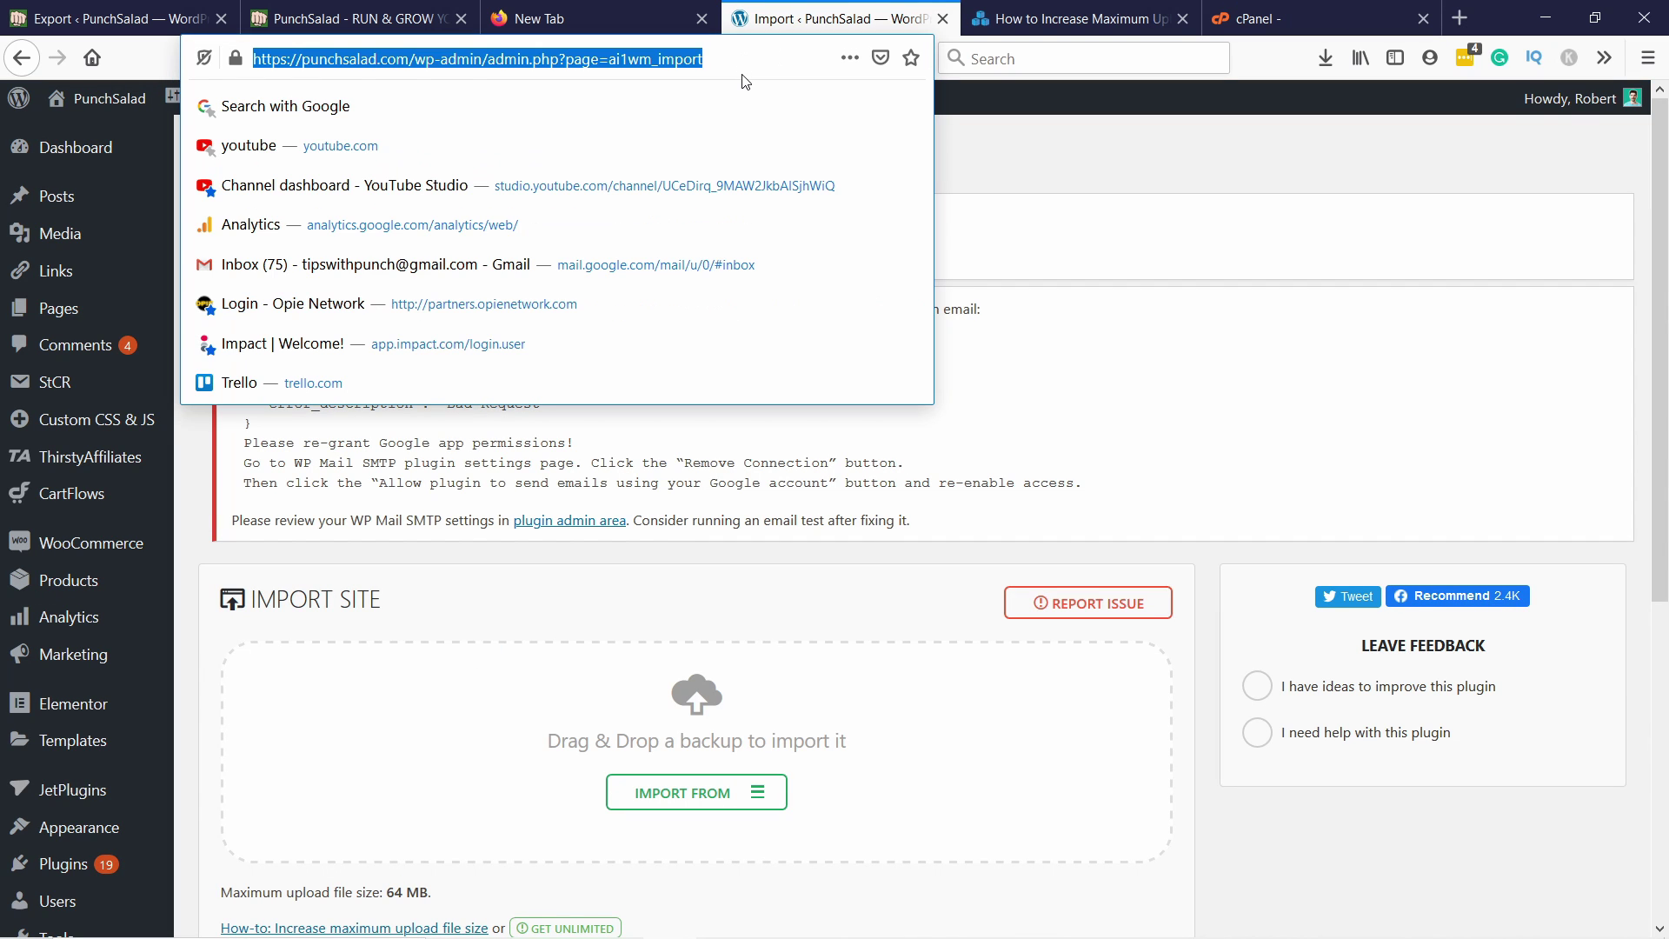
{"action": "key", "text": "Return"}
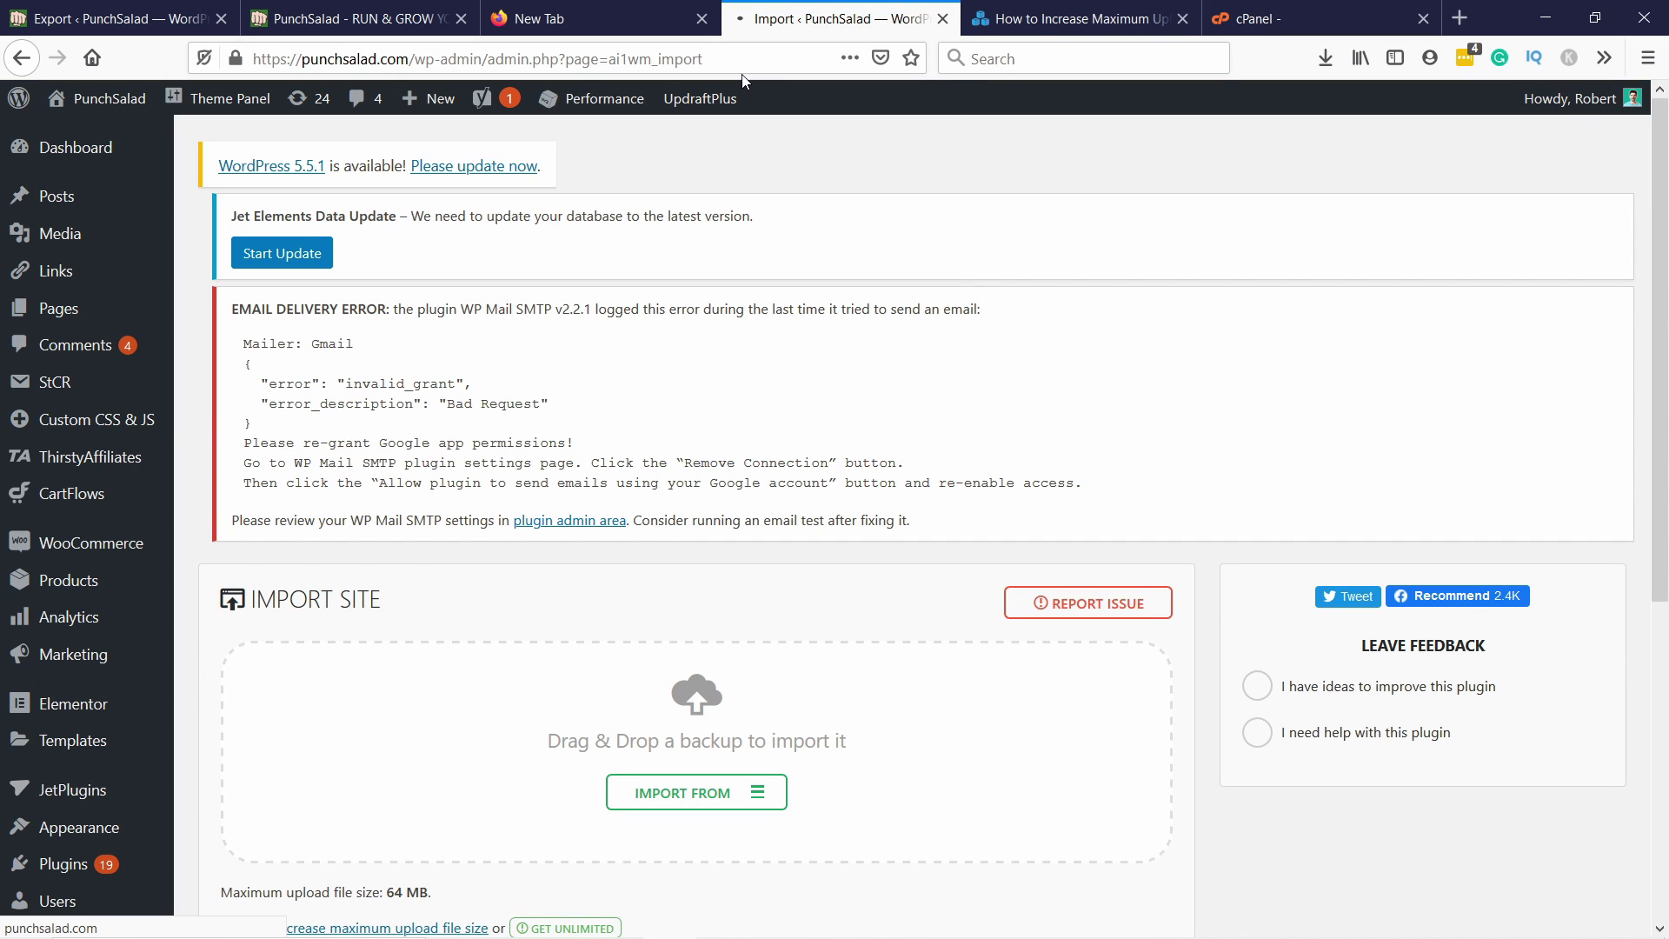
{"action": "scroll", "coordinate": [422, 665], "scroll_direction": "down", "scroll_amount": 3}
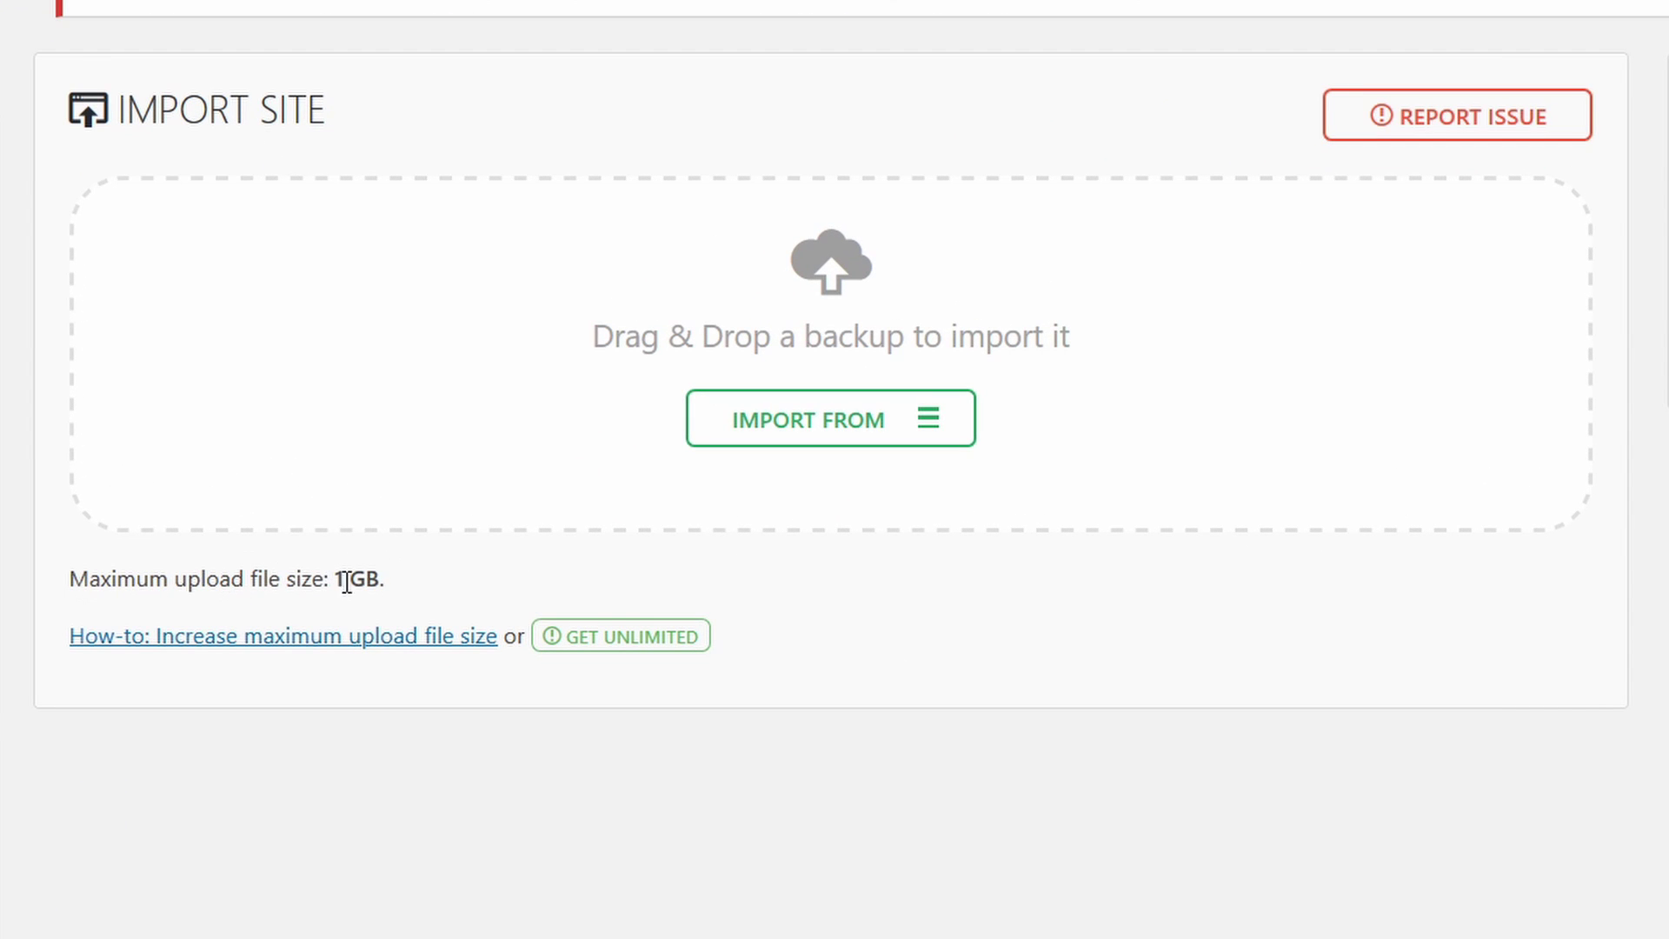
{"action": "left_click_drag", "start_coordinate": [384, 581], "coordinate": [287, 579]}
{"action": "left_click", "coordinate": [432, 574]}
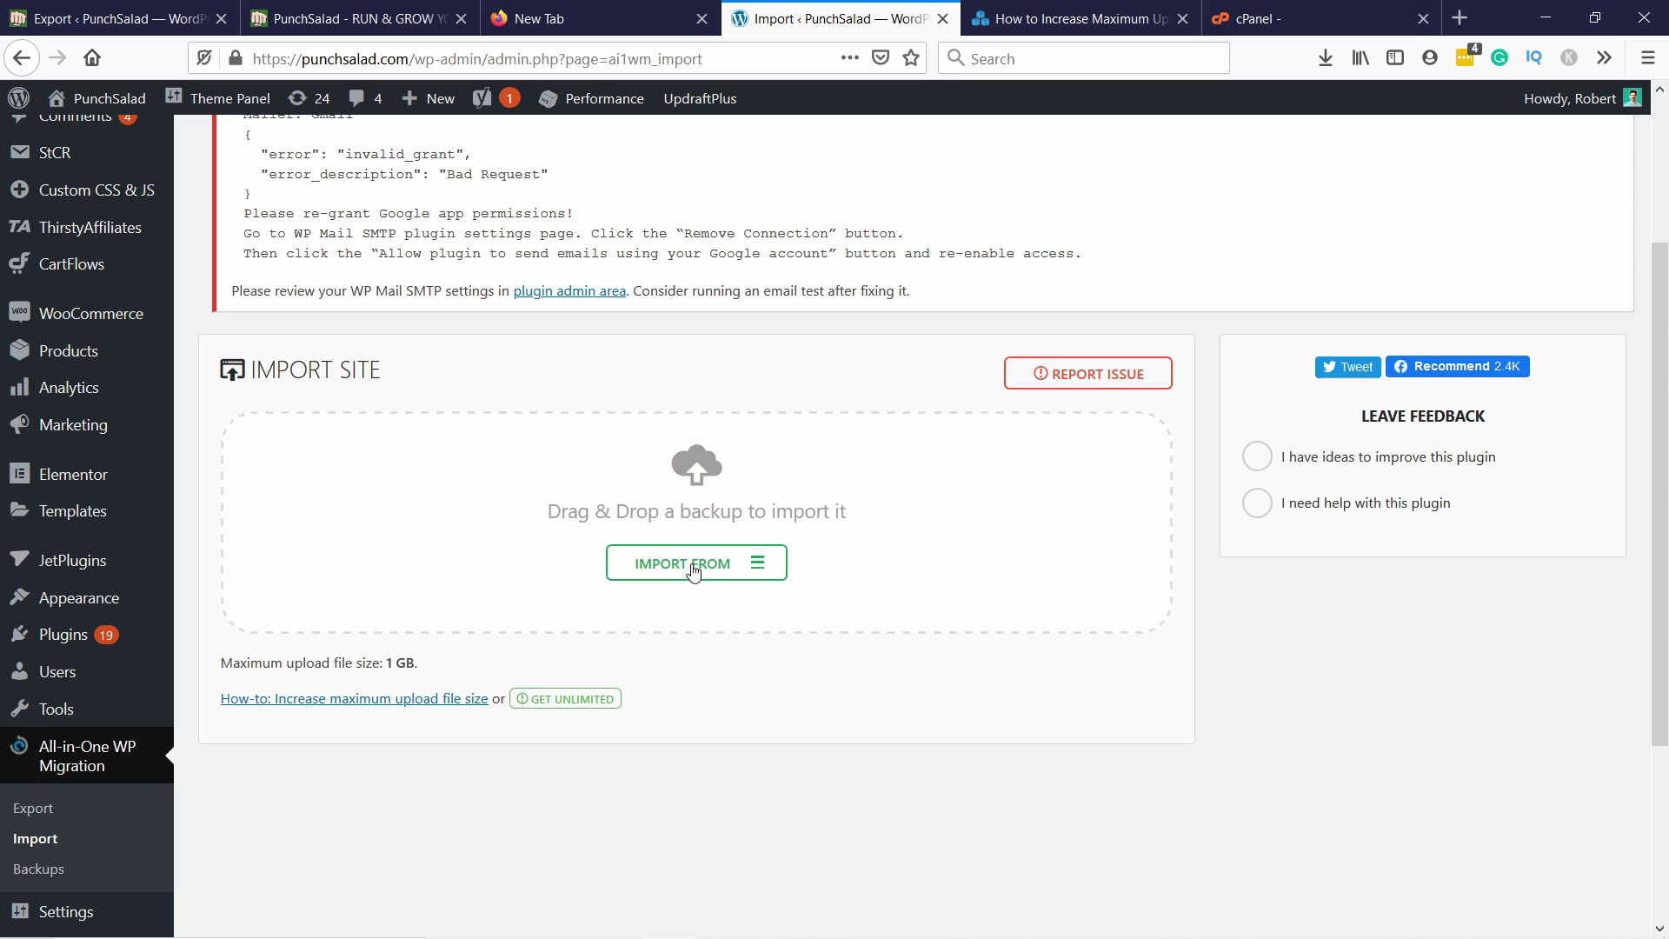
{"action": "left_click", "coordinate": [693, 572]}
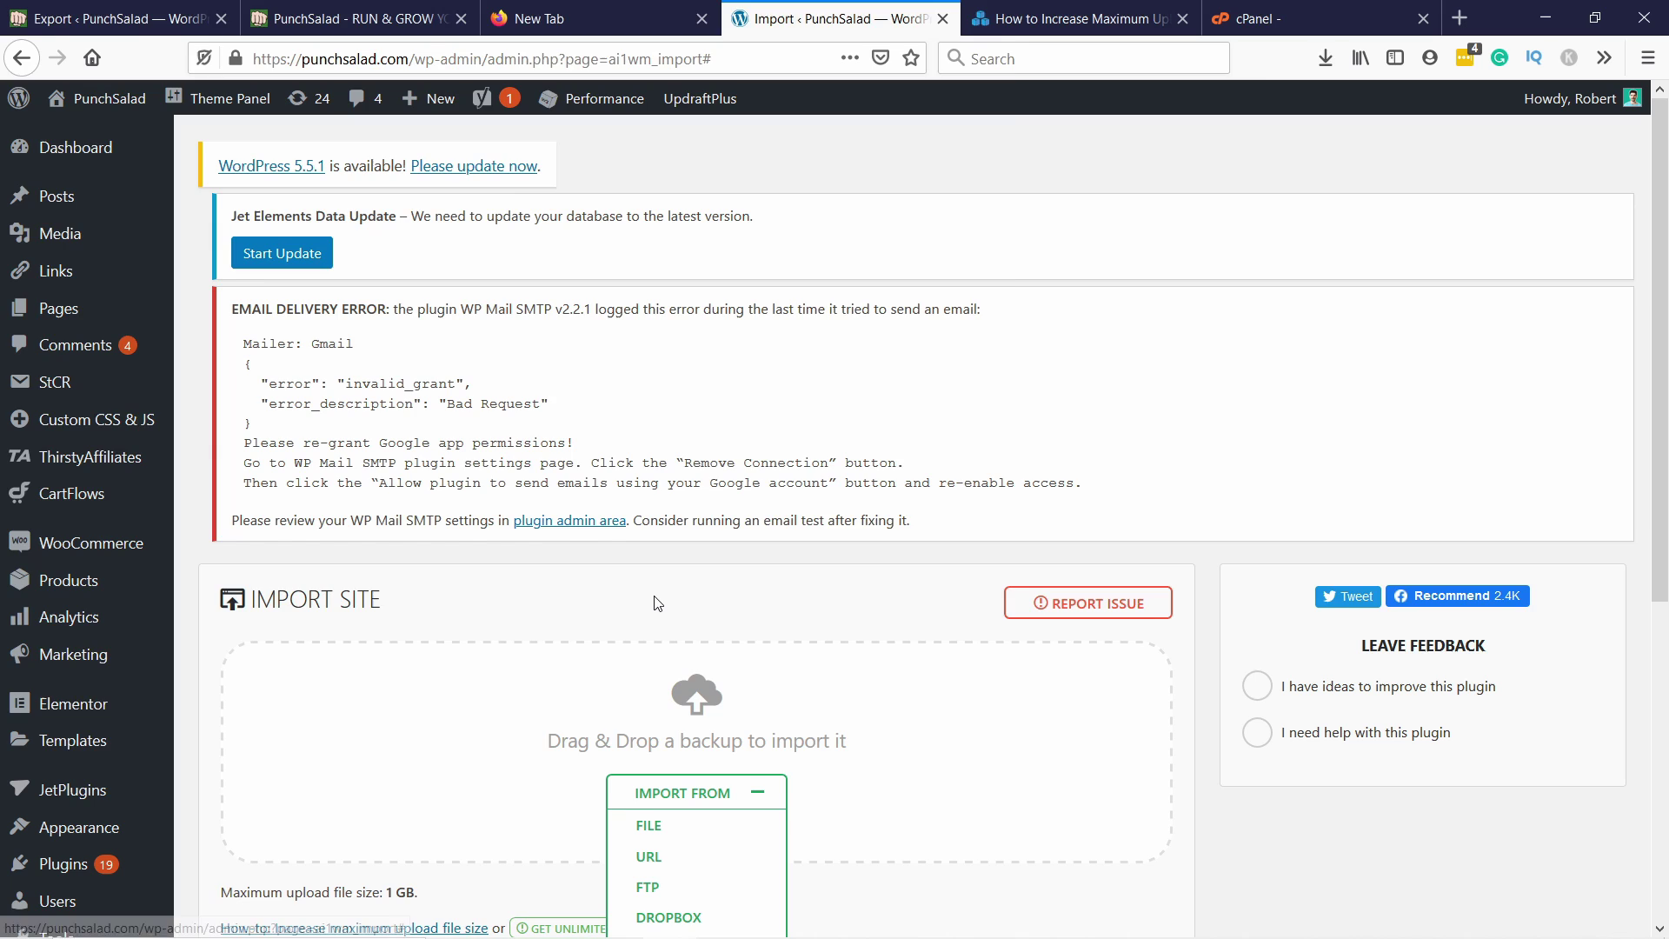
Step: Import the punchsalad.local .wpress backup from Downloads via IMPORT FROM > FILE
{"action": "left_click", "coordinate": [649, 715]}
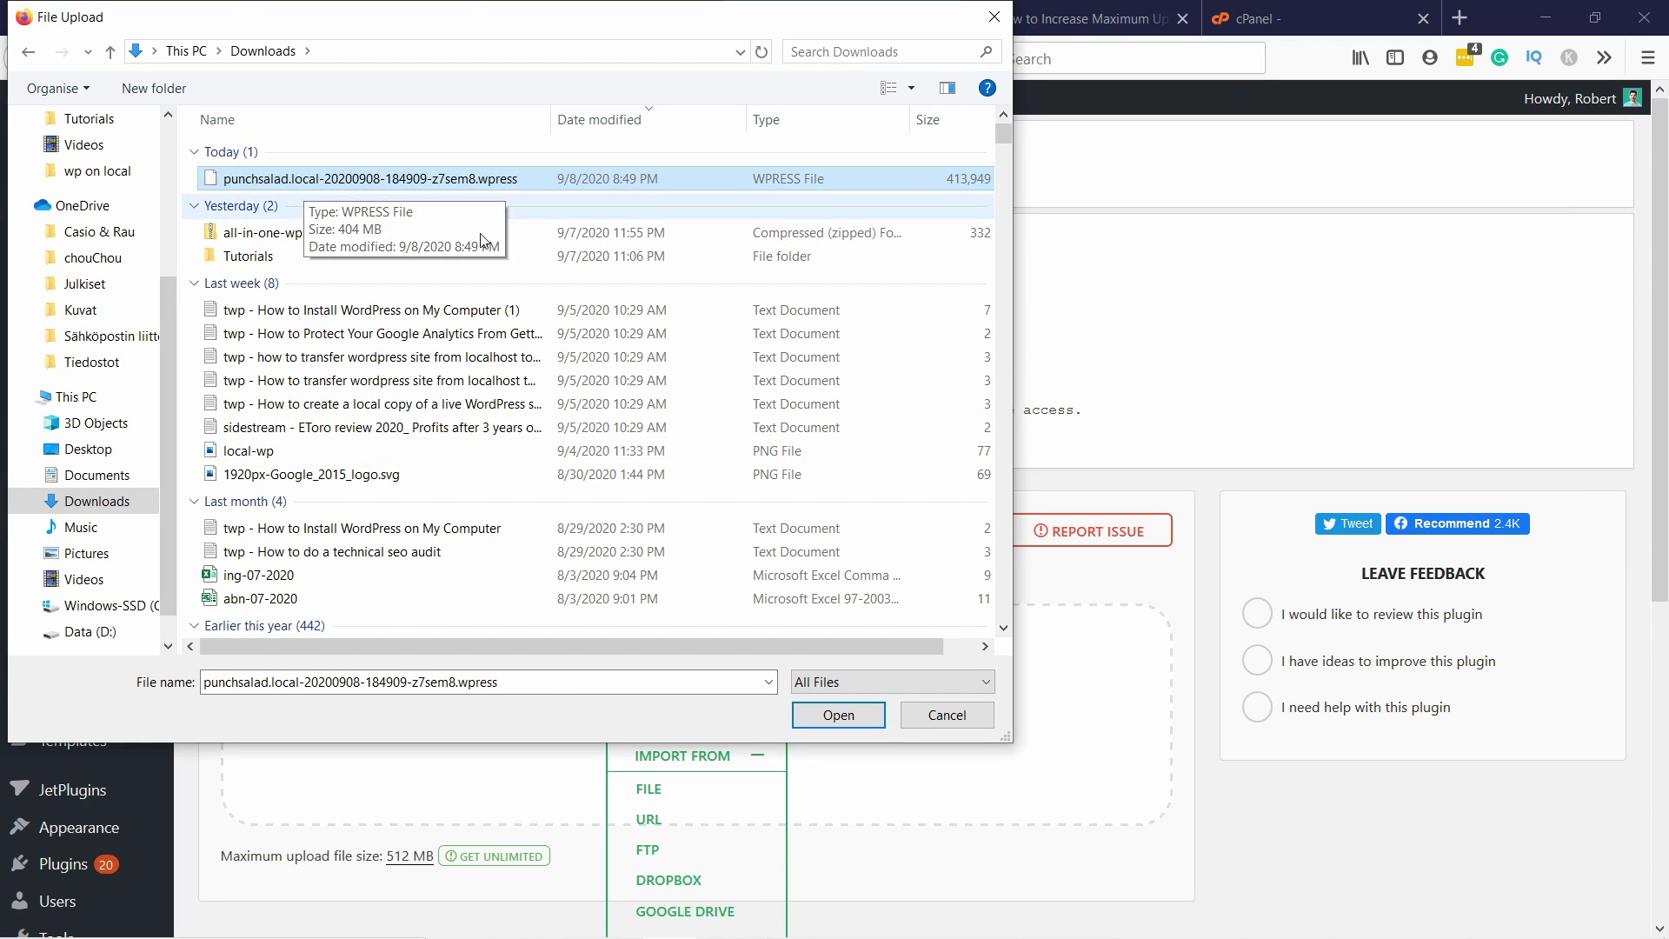
{"action": "left_click", "coordinate": [854, 717]}
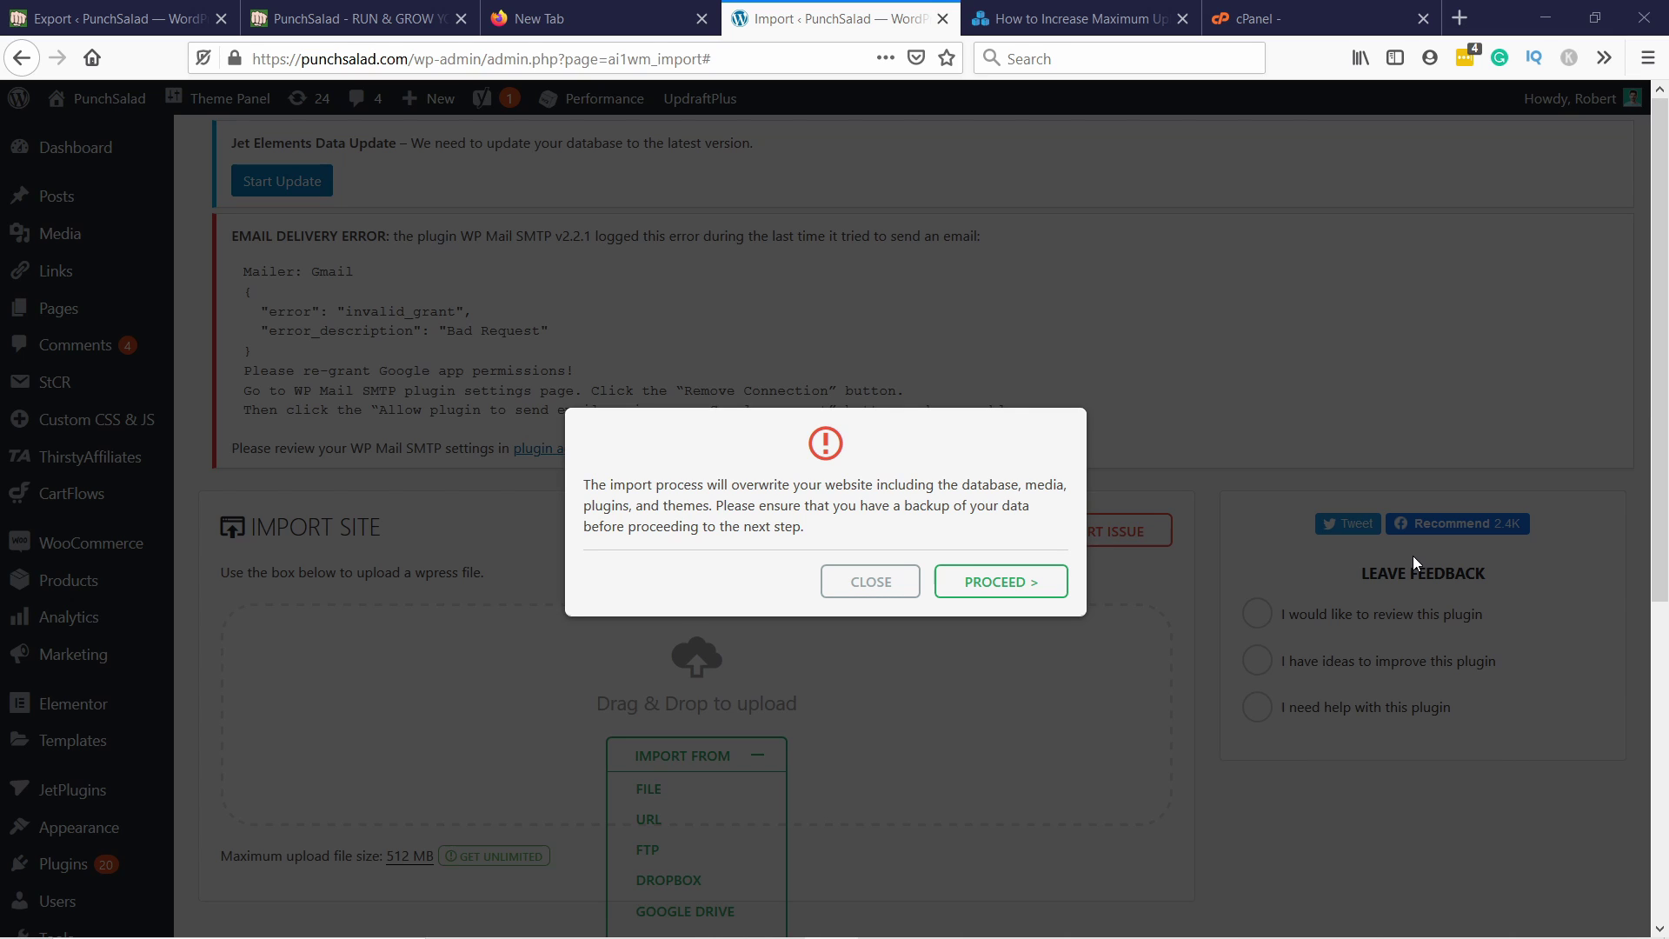
Step: Confirm PROCEED in the overwrite warning and let the import complete
{"action": "left_click", "coordinate": [998, 584]}
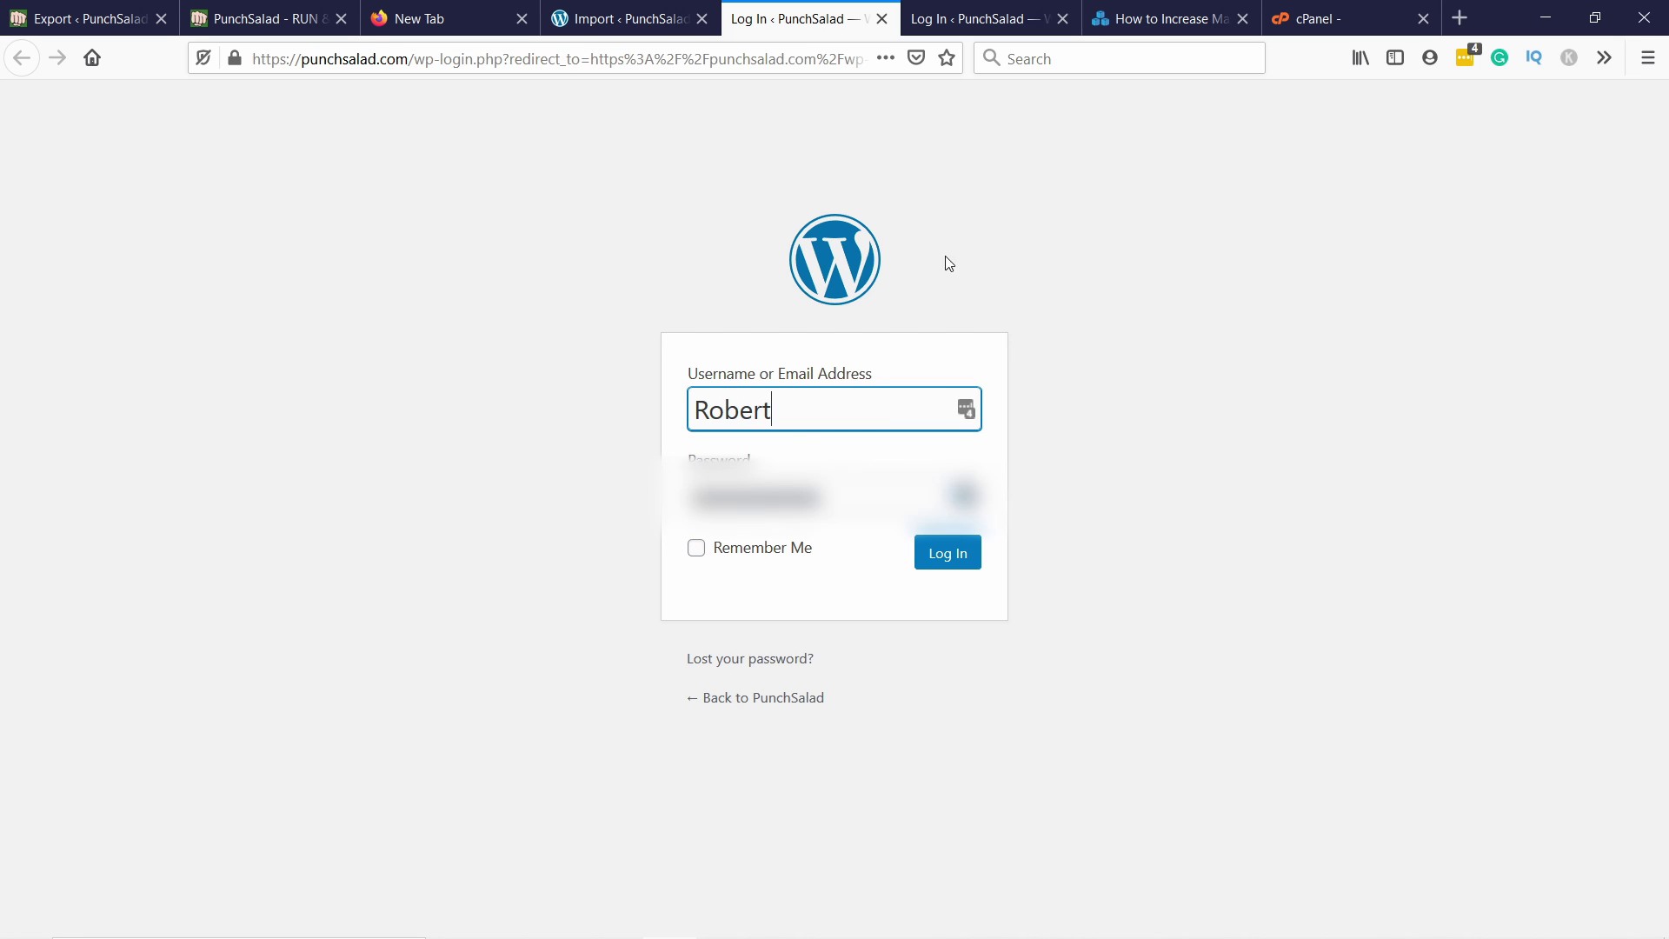
Step: Log back in and save the Permalink Settings twice to update the structure
{"action": "left_click", "coordinate": [956, 557]}
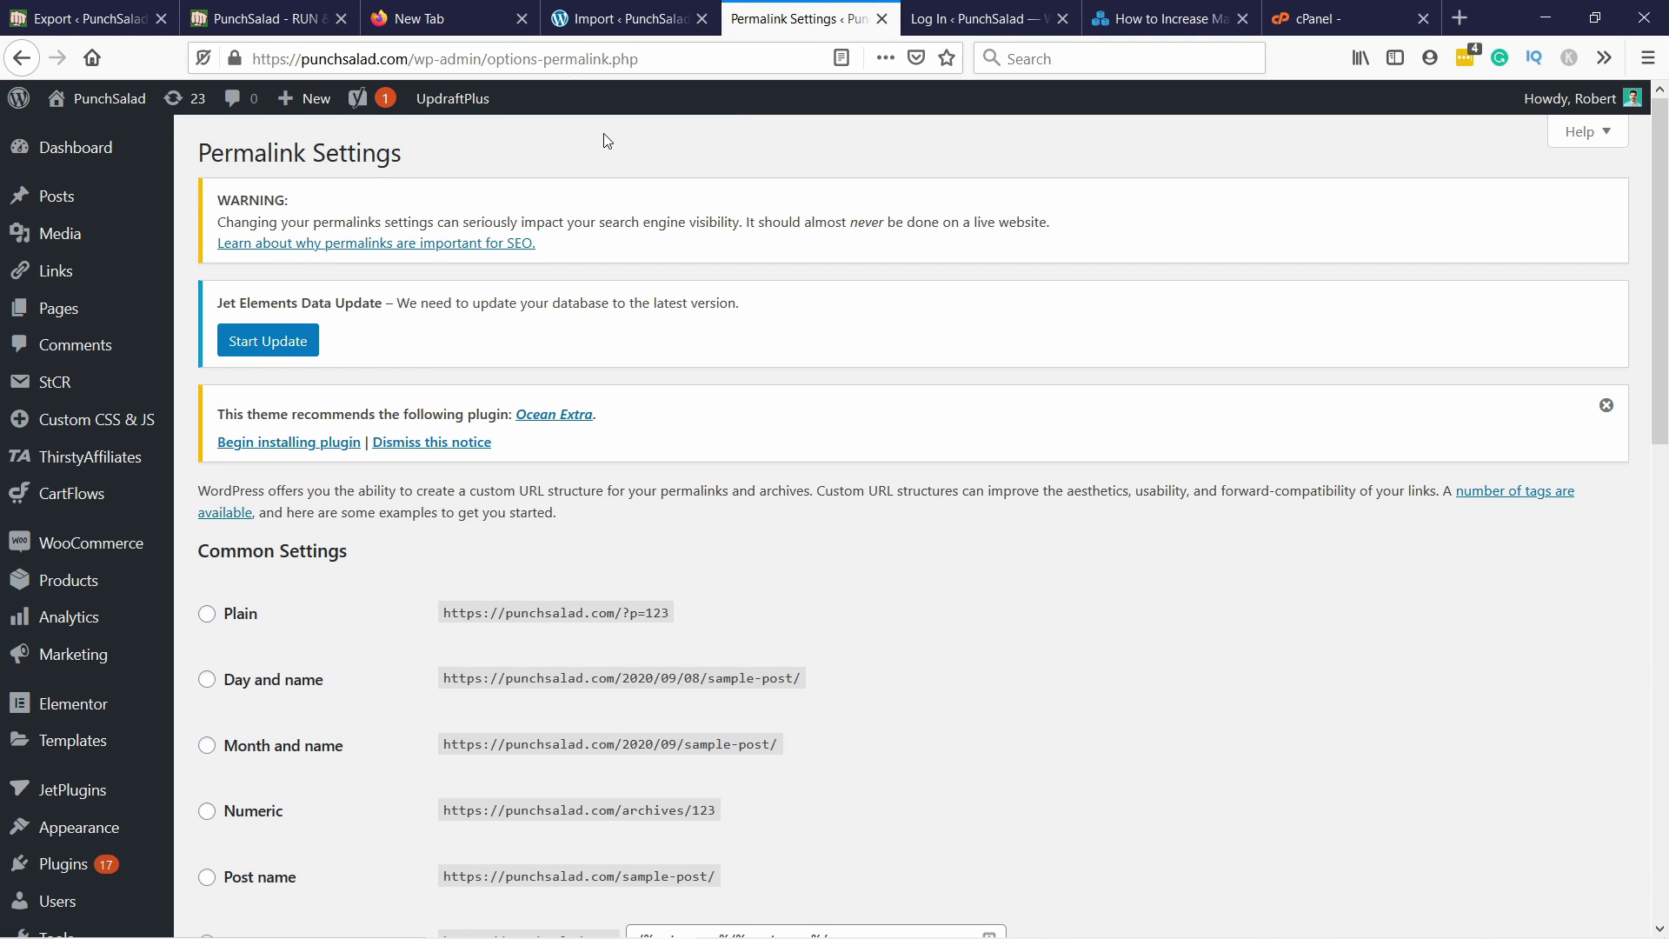
{"action": "scroll", "coordinate": [607, 141], "scroll_direction": "down", "scroll_amount": 12}
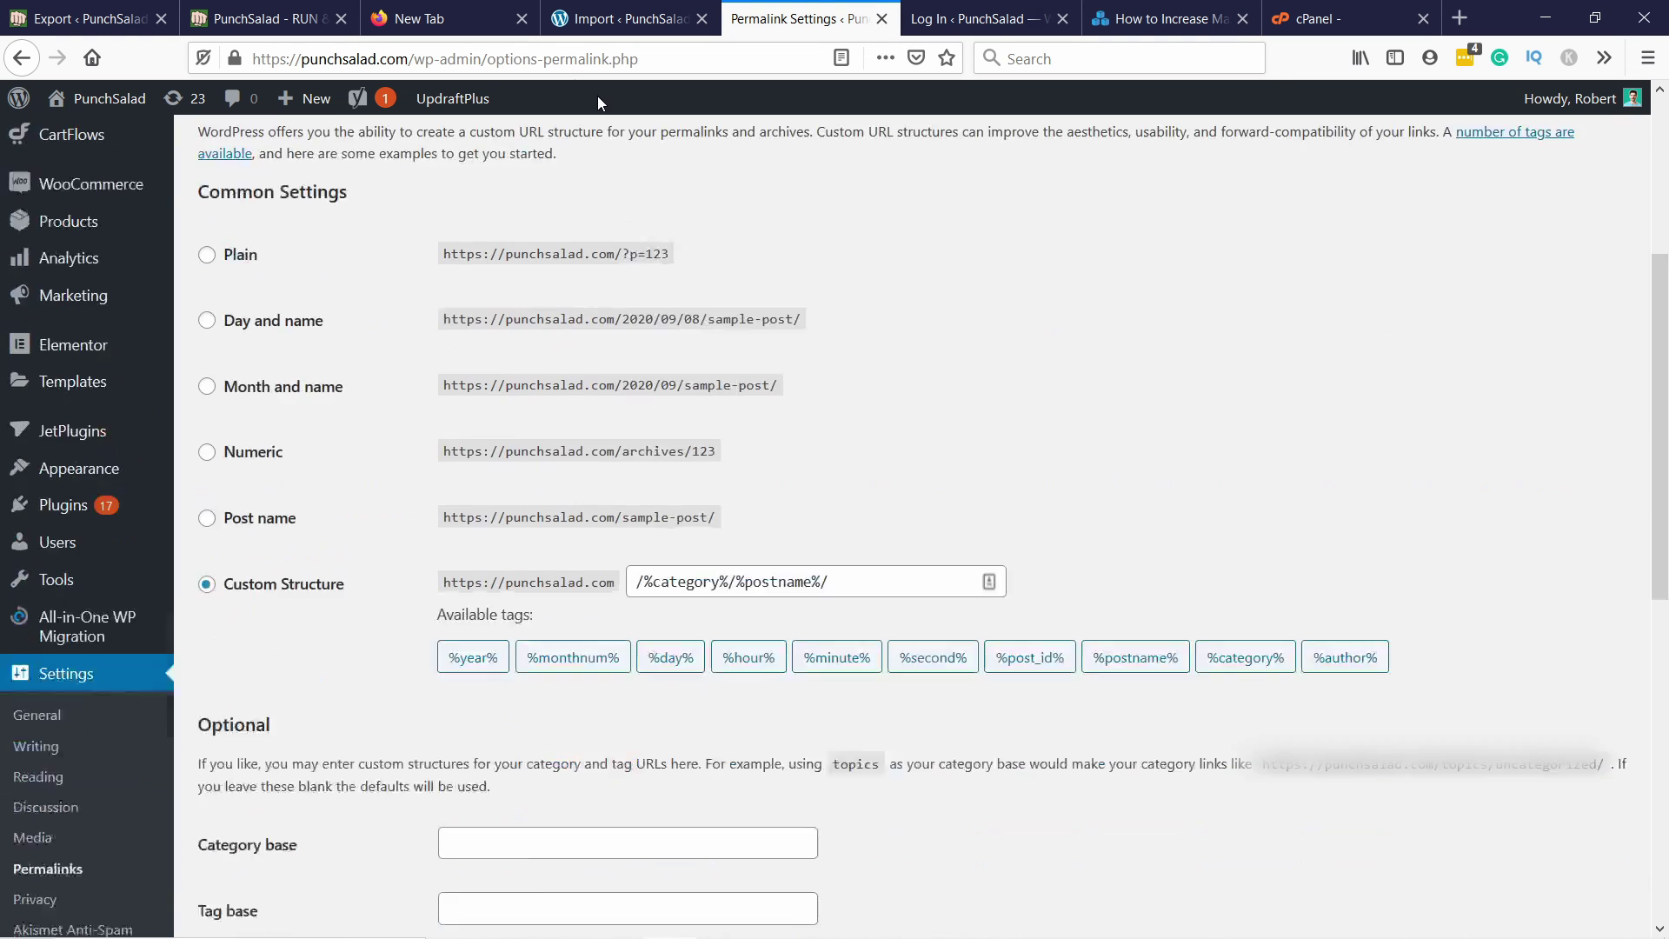
{"action": "left_click", "coordinate": [251, 831]}
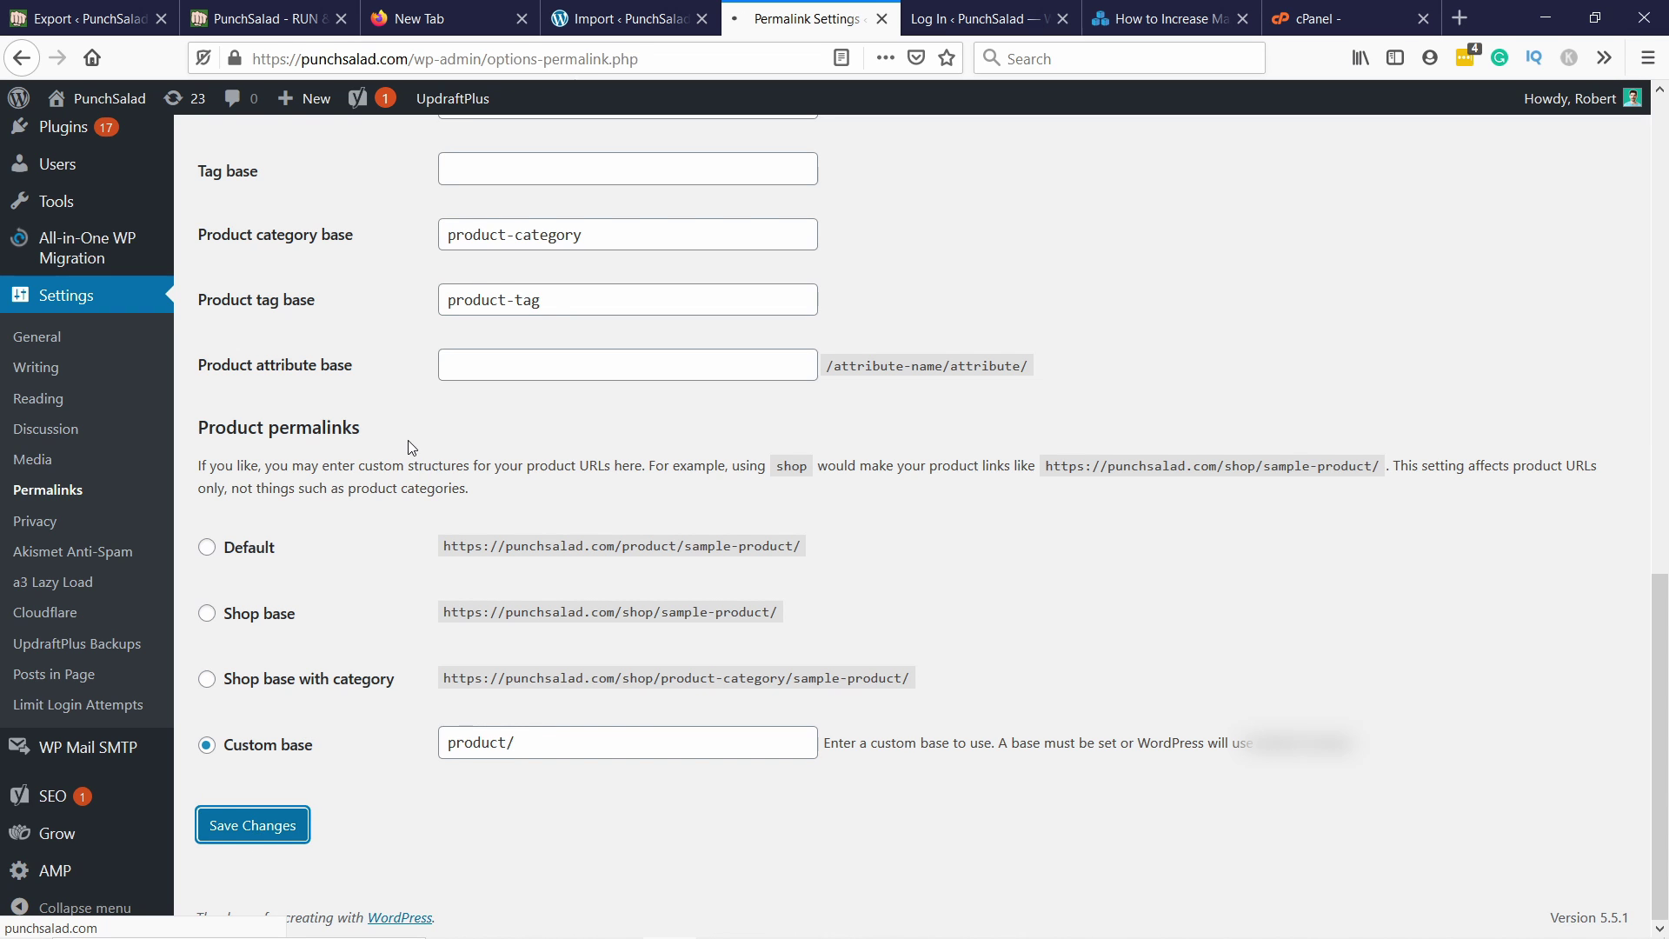
{"action": "scroll", "coordinate": [410, 452], "scroll_direction": "up", "scroll_amount": 4}
{"action": "scroll", "coordinate": [410, 452], "scroll_direction": "down", "scroll_amount": 4}
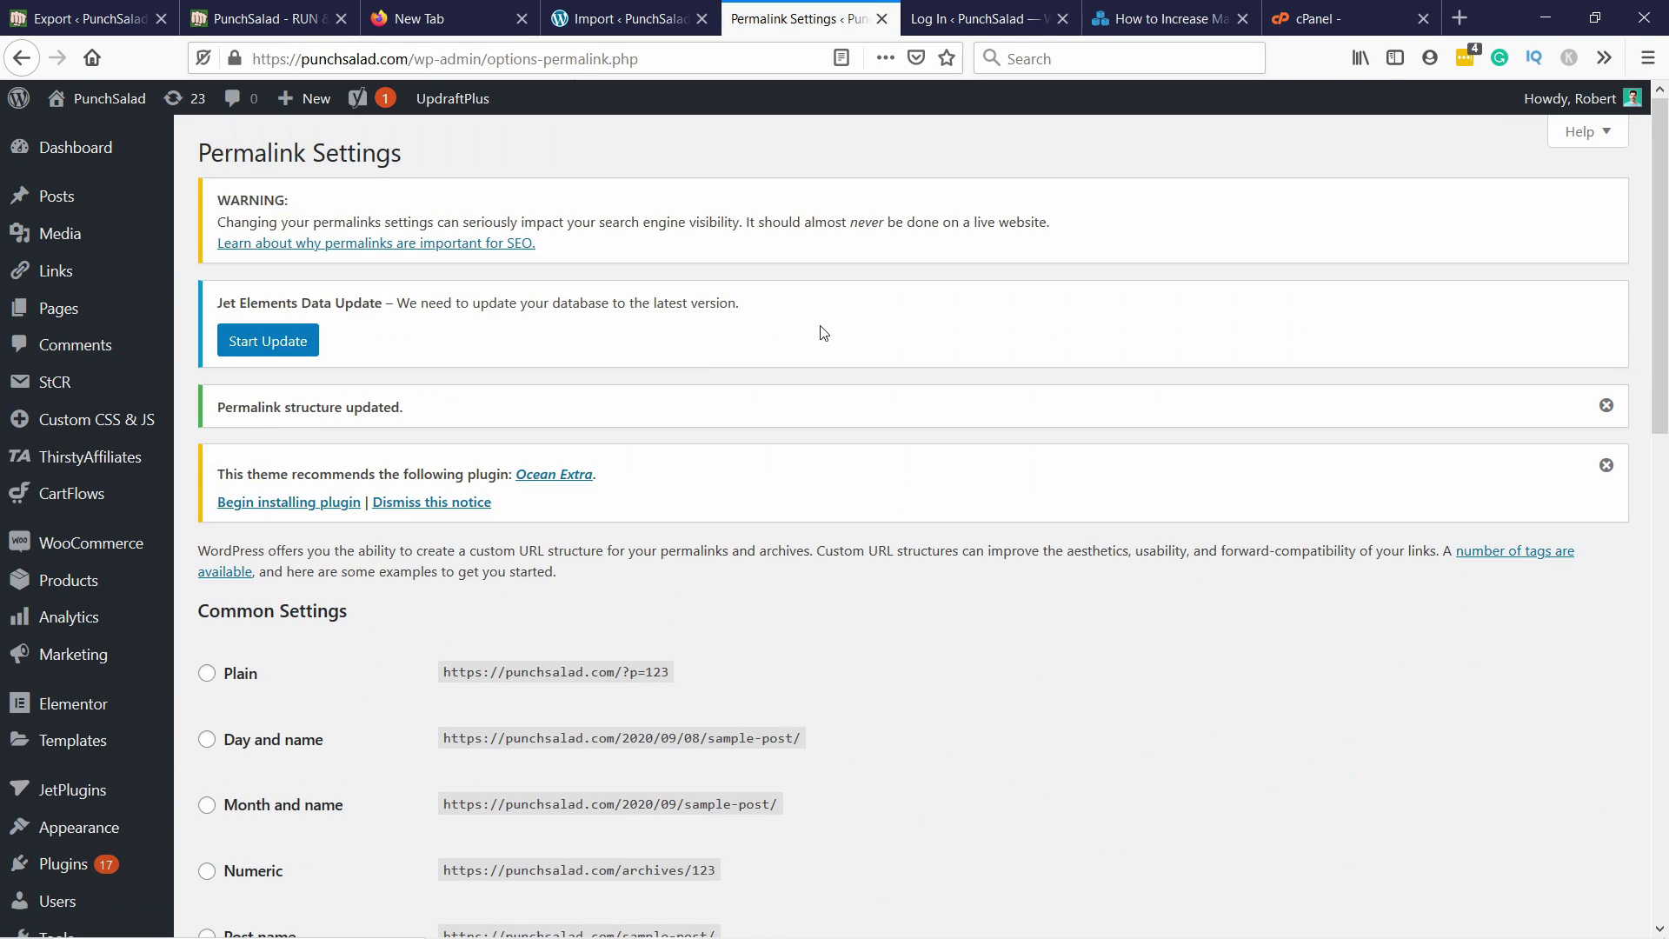
{"action": "scroll", "coordinate": [824, 334], "scroll_direction": "down", "scroll_amount": 12}
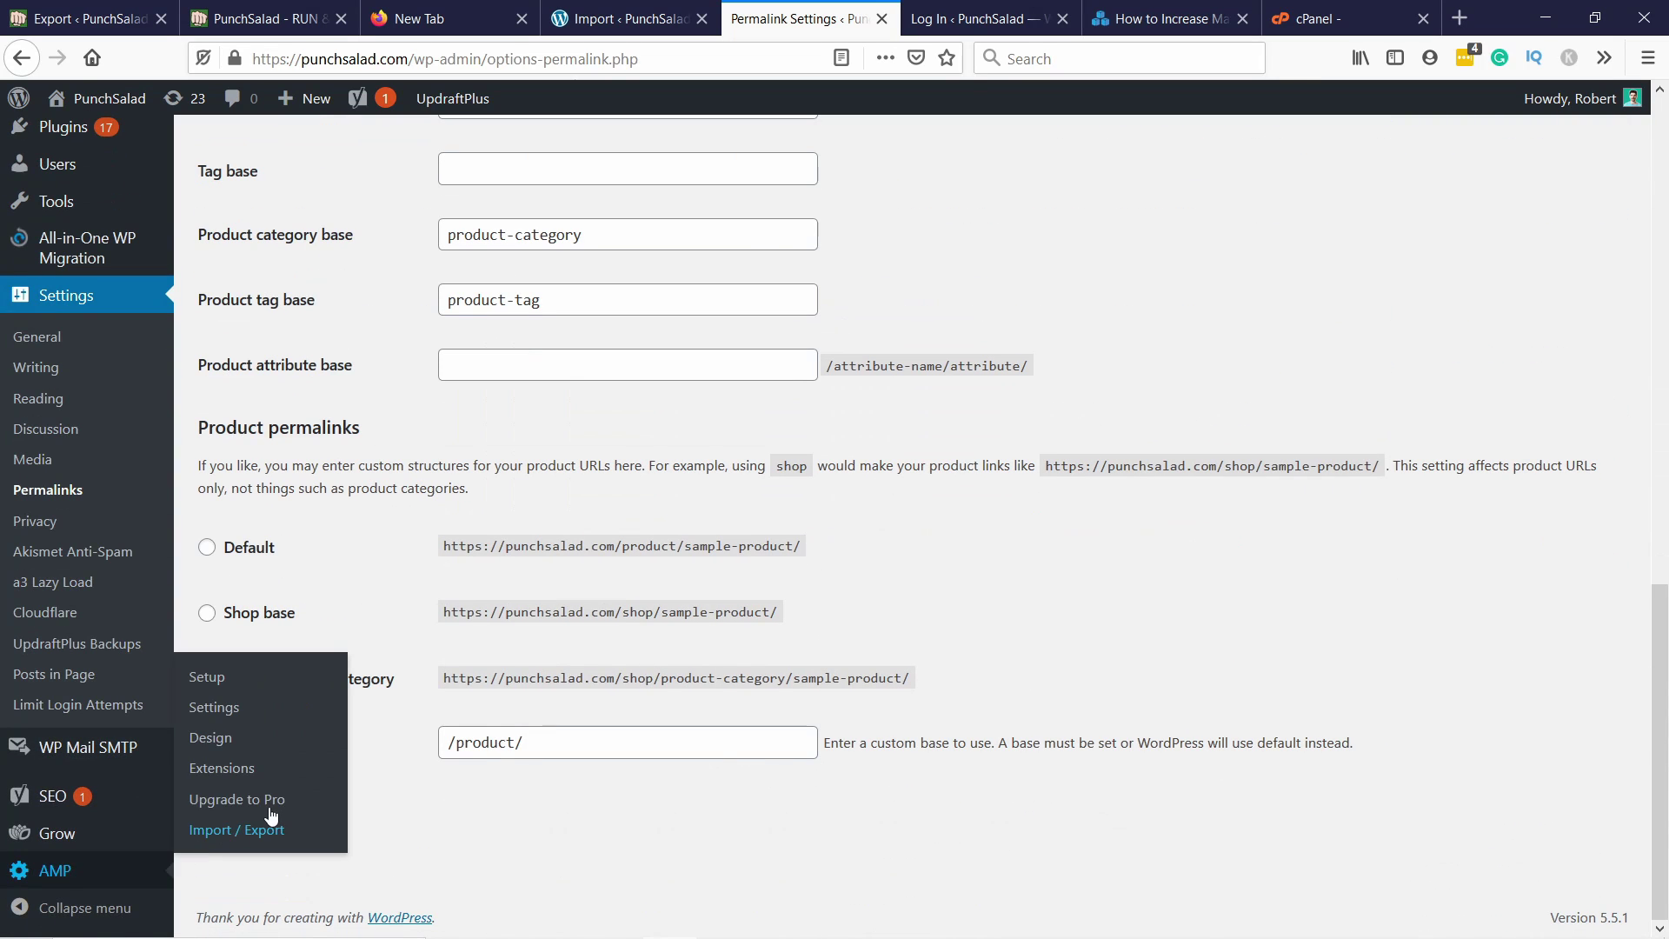
{"action": "left_click", "coordinate": [253, 826]}
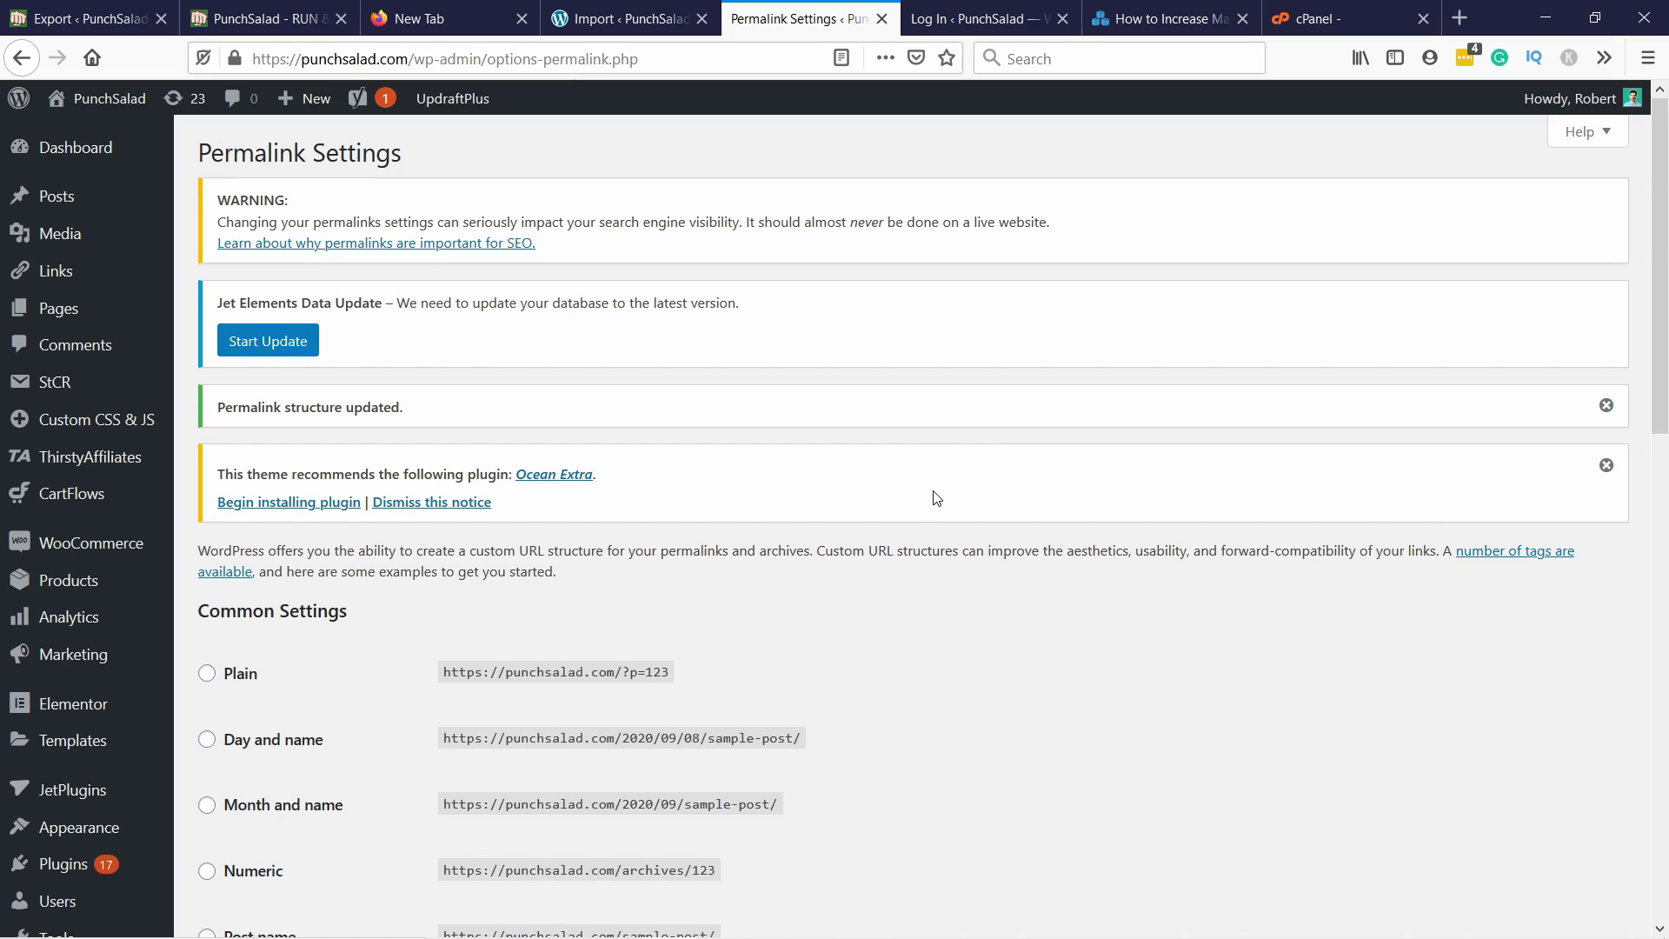
Step: Close the leftover login tab and load punchsalad.com in a new tab
{"action": "left_click", "coordinate": [1062, 18]}
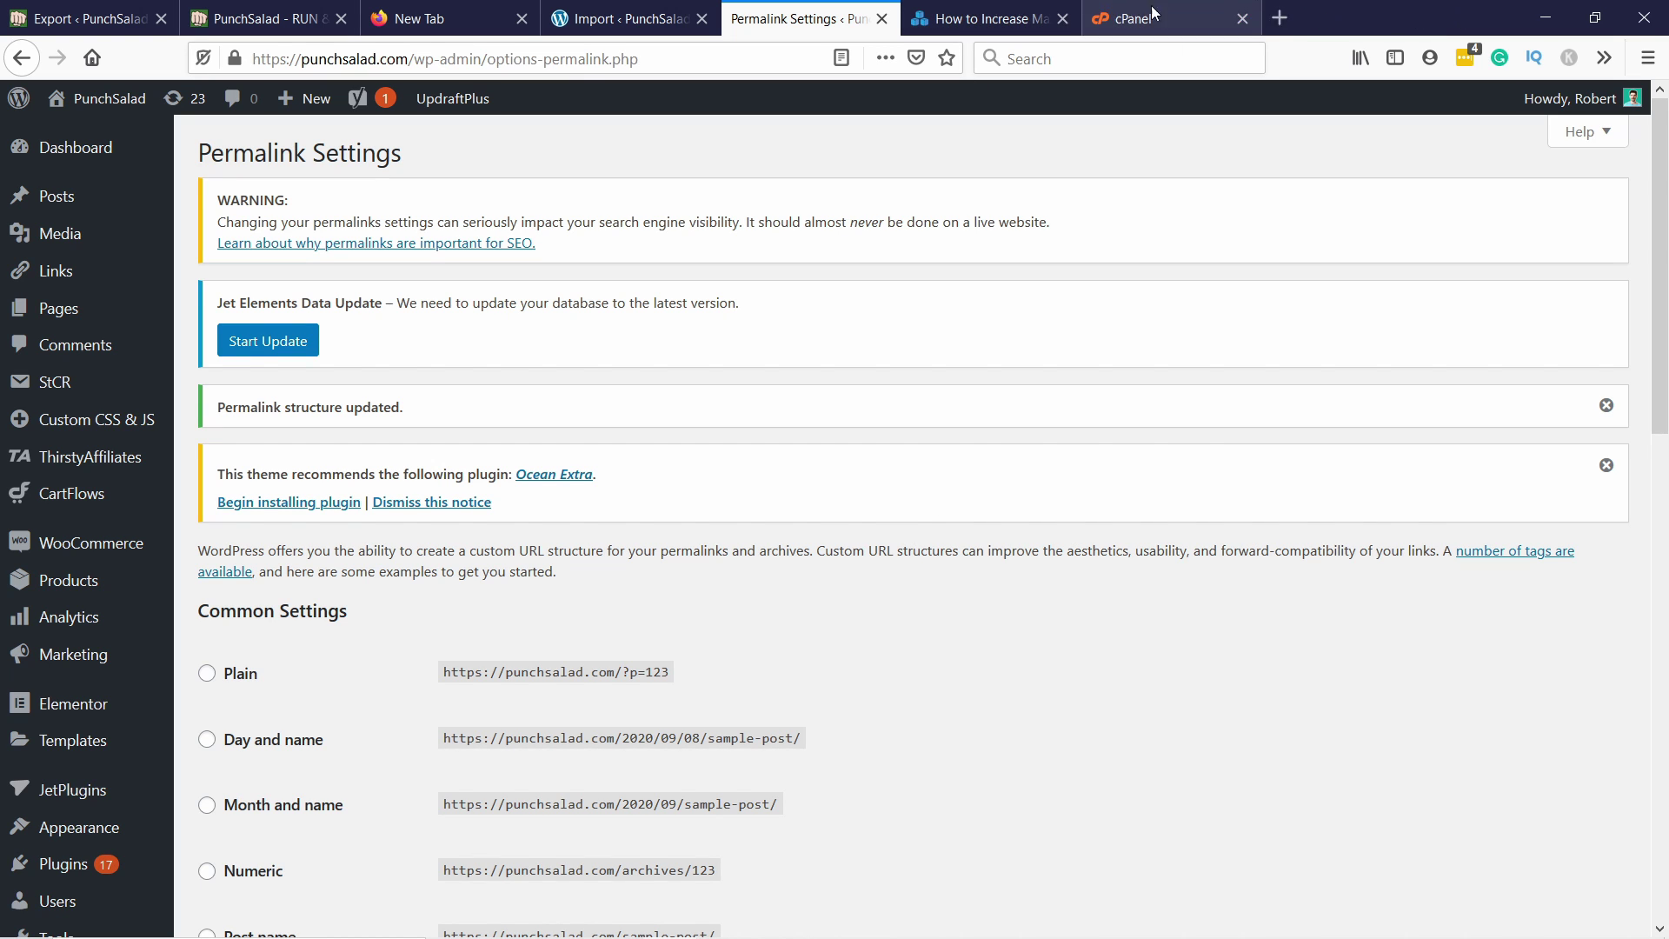
{"action": "left_click", "coordinate": [1289, 18]}
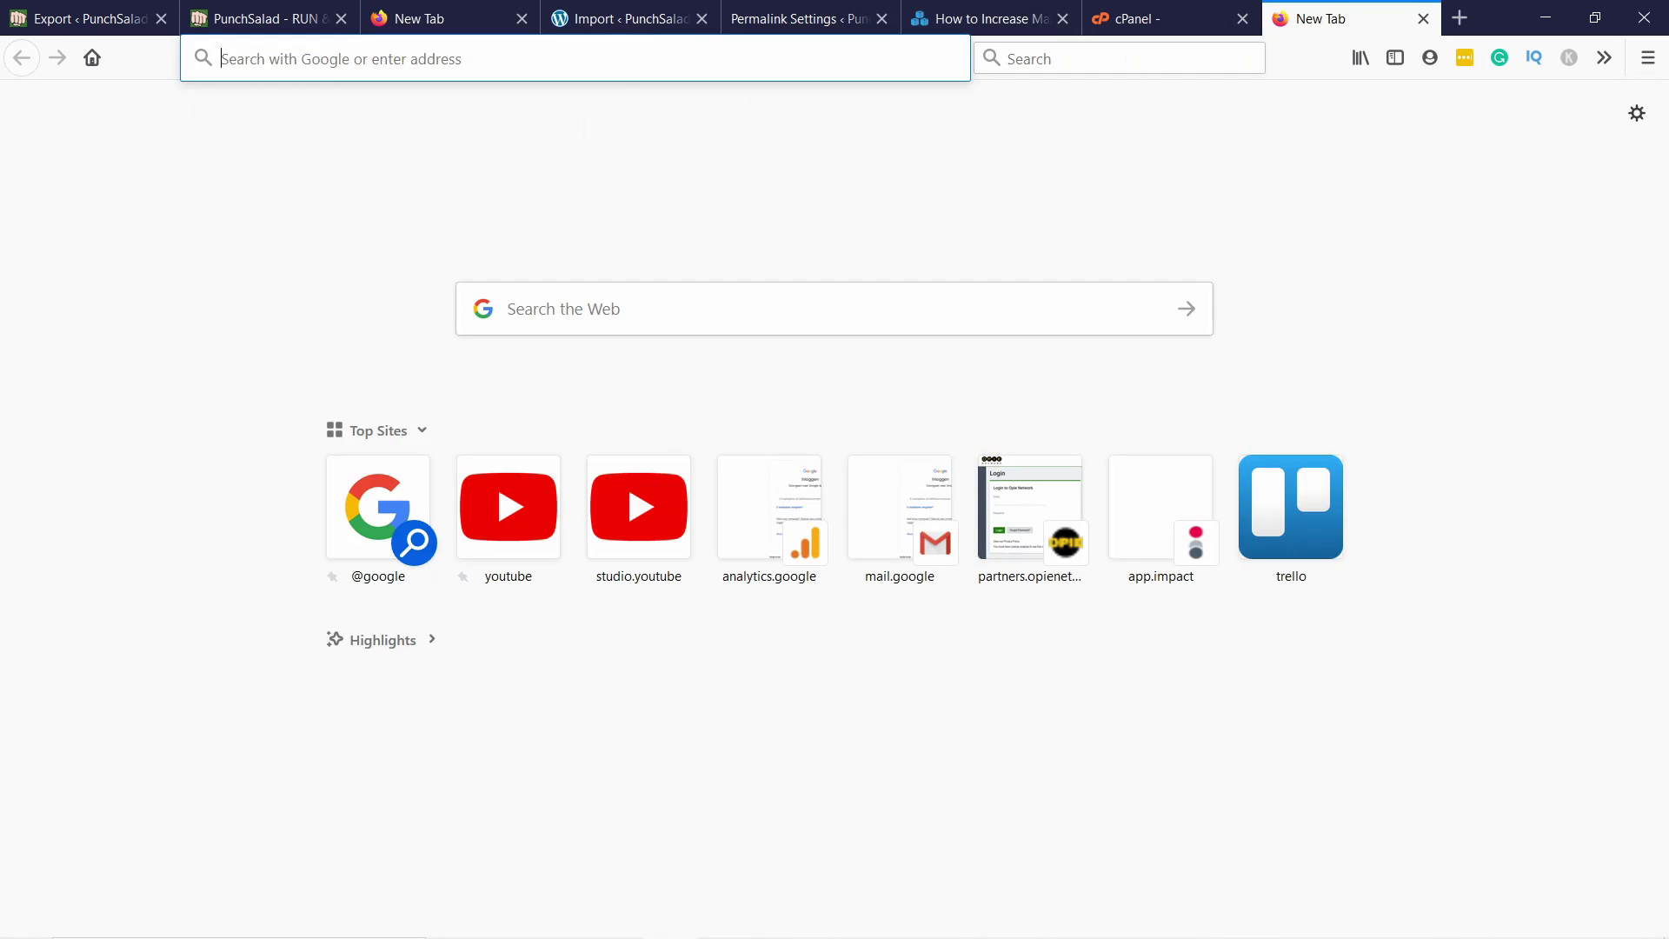
{"action": "type", "text": "punchsalad.com"}
{"action": "key", "text": "Return"}
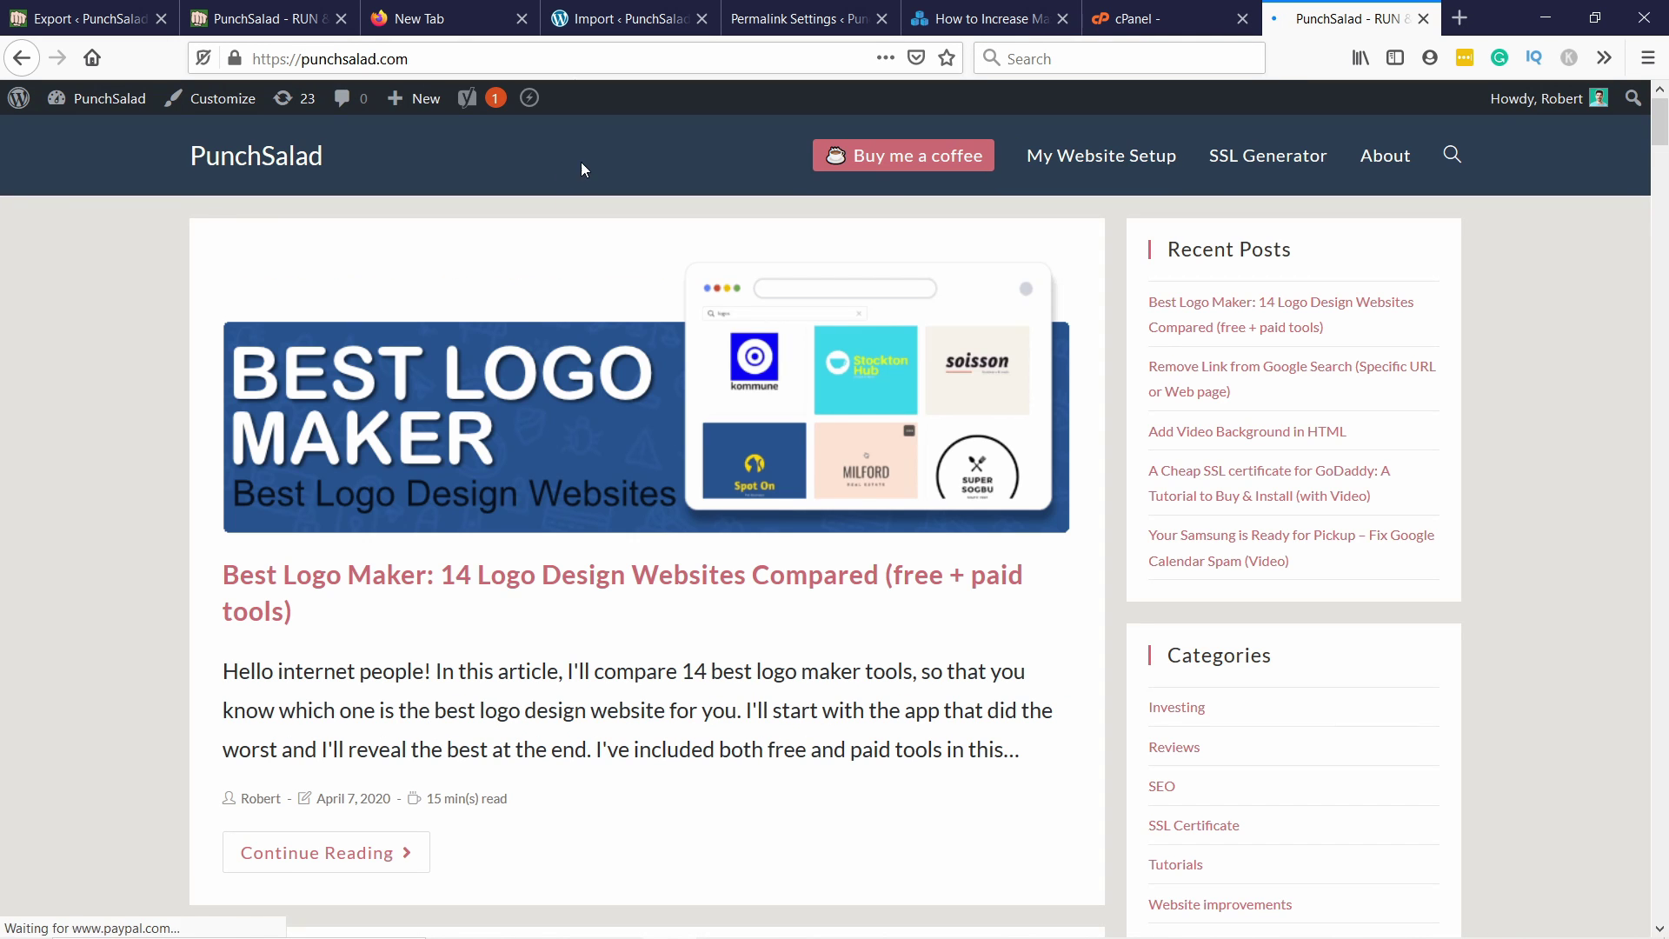
Step: Open the Best Logo Maker article at /reviews/best-logo-maker/ to confirm posts load
{"action": "scroll", "coordinate": [900, 292], "scroll_direction": "down", "scroll_amount": 12}
{"action": "left_click_drag", "start_coordinate": [1660, 213], "coordinate": [1626, 130]}
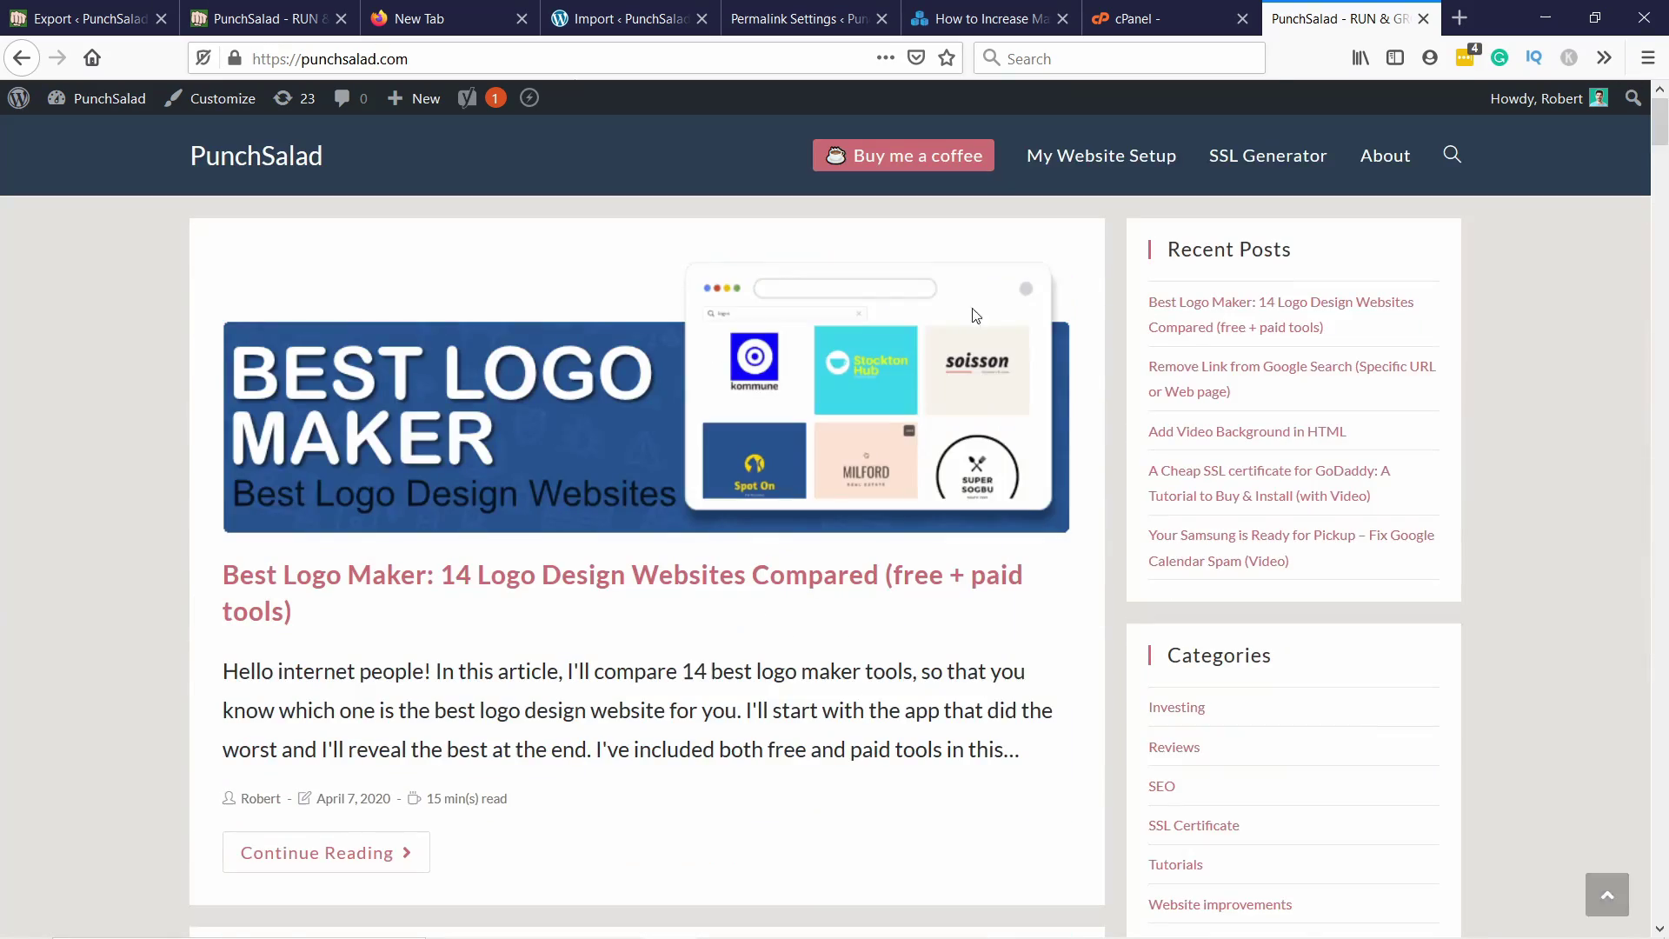
{"action": "left_click", "coordinate": [744, 532]}
{"action": "scroll", "coordinate": [1280, 383], "scroll_direction": "down", "scroll_amount": 5}
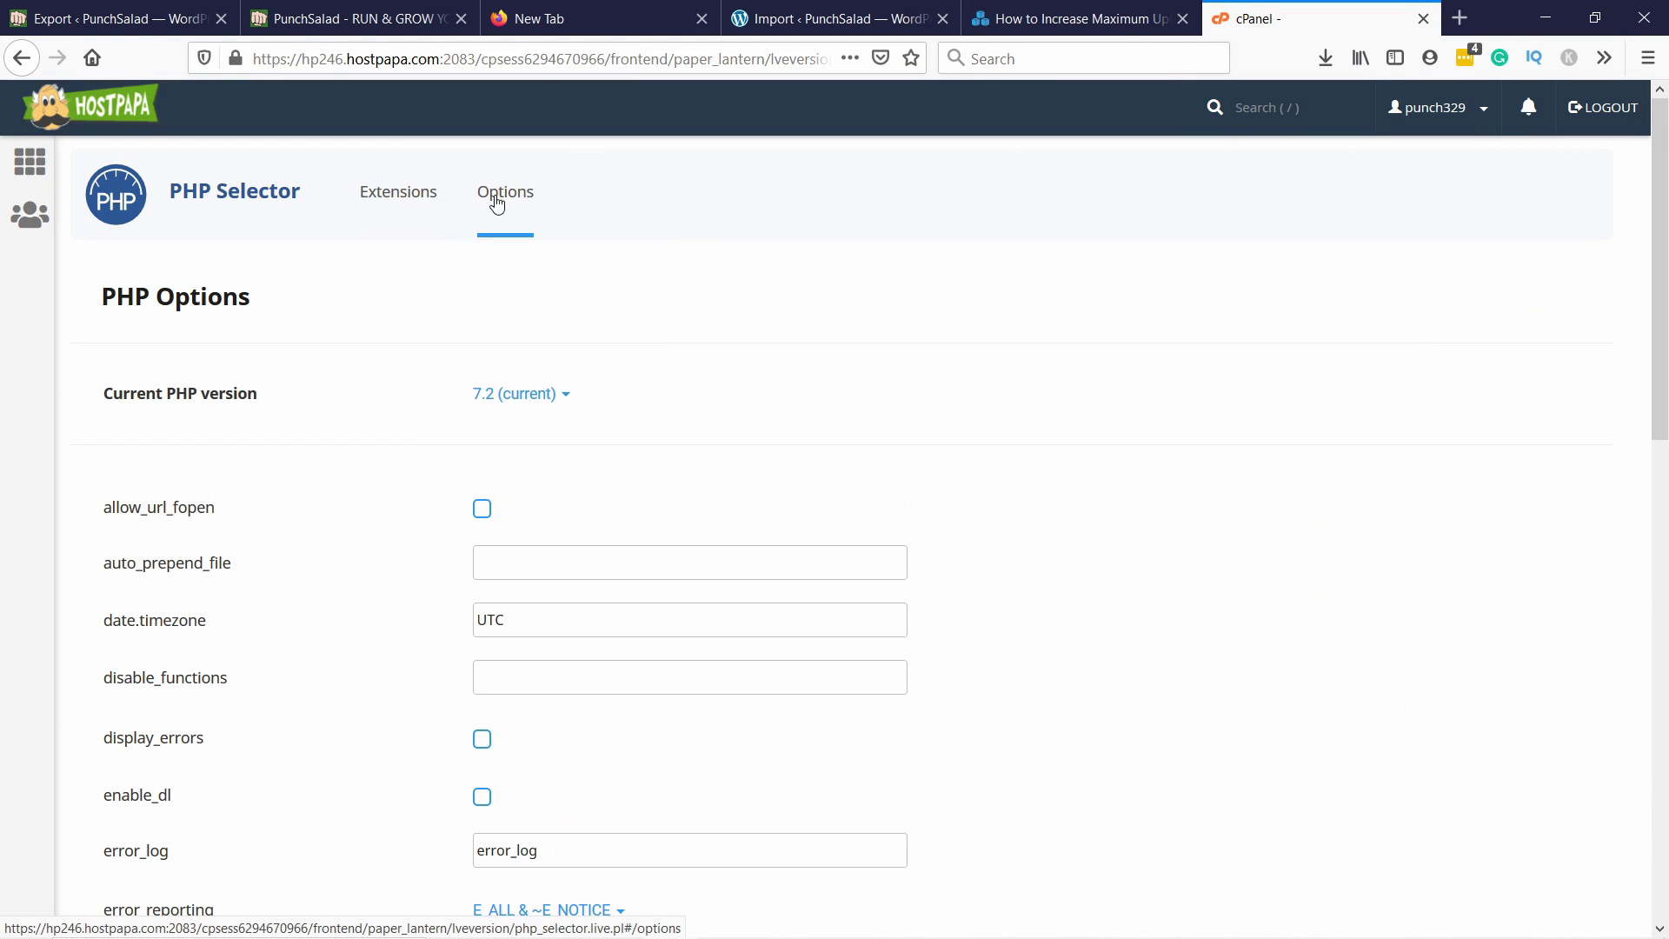
Step: Scroll the PHP options list to show memory_limit 128M and post_max_size 64M
{"action": "scroll", "coordinate": [668, 208], "scroll_direction": "down", "scroll_amount": 10}
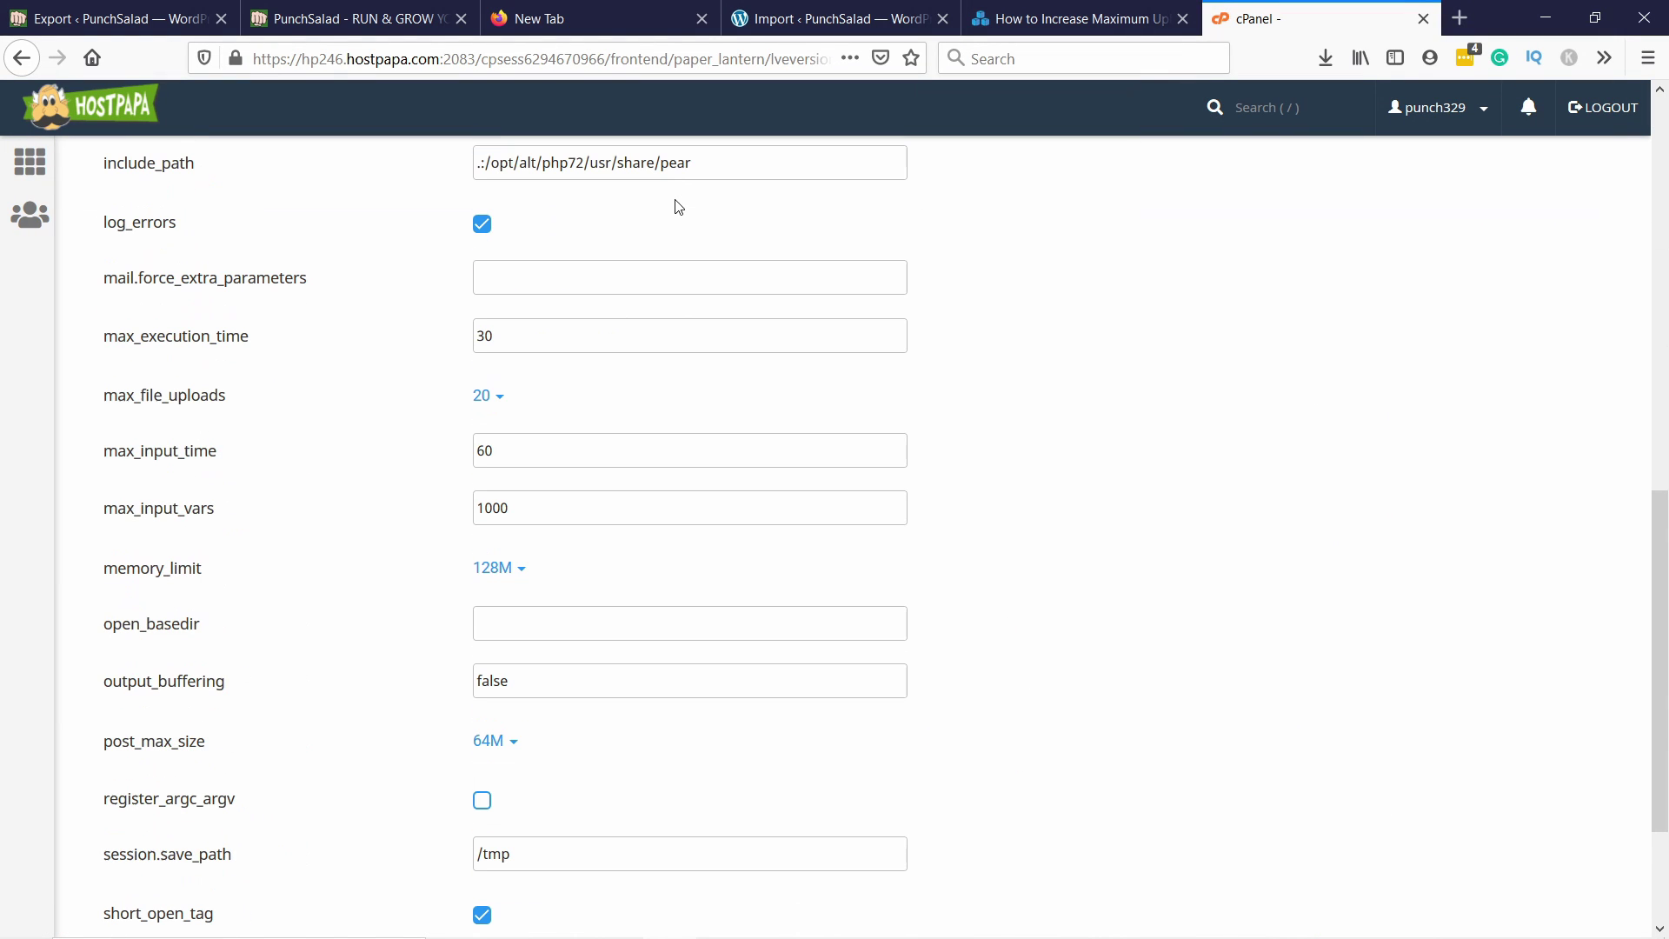